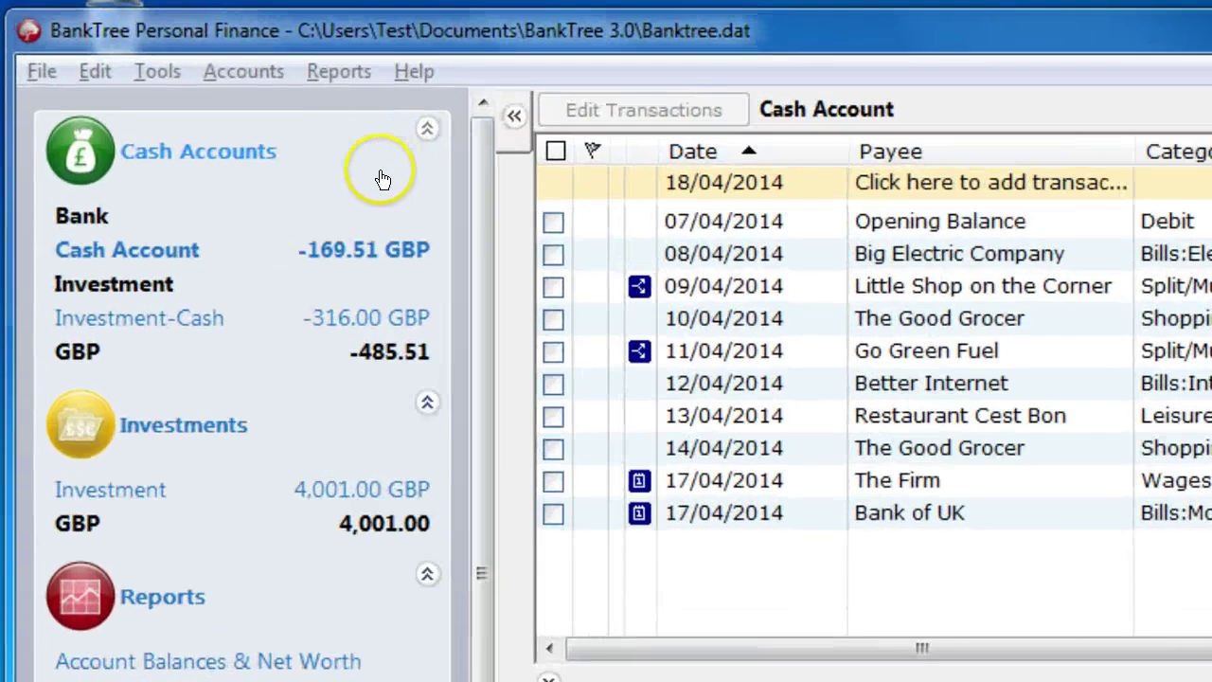
# Switch the First line entry option off and back on for the transaction ledger
pyautogui.rightClick(379, 171)
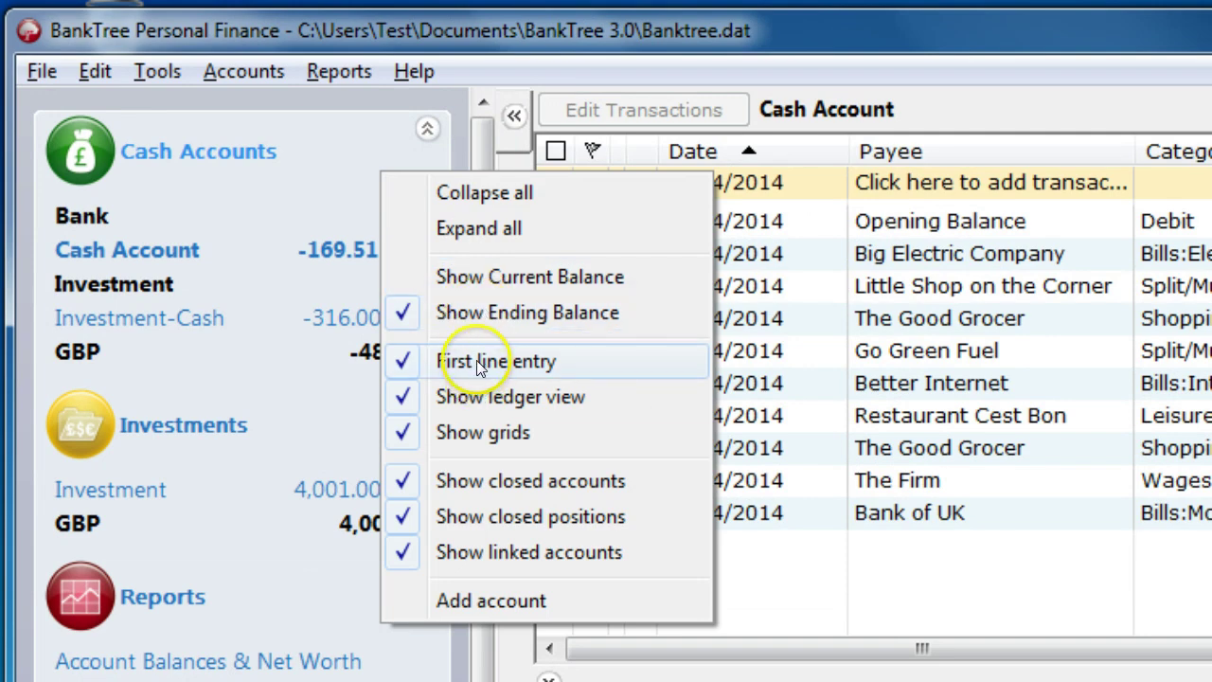
pyautogui.click(476, 360)
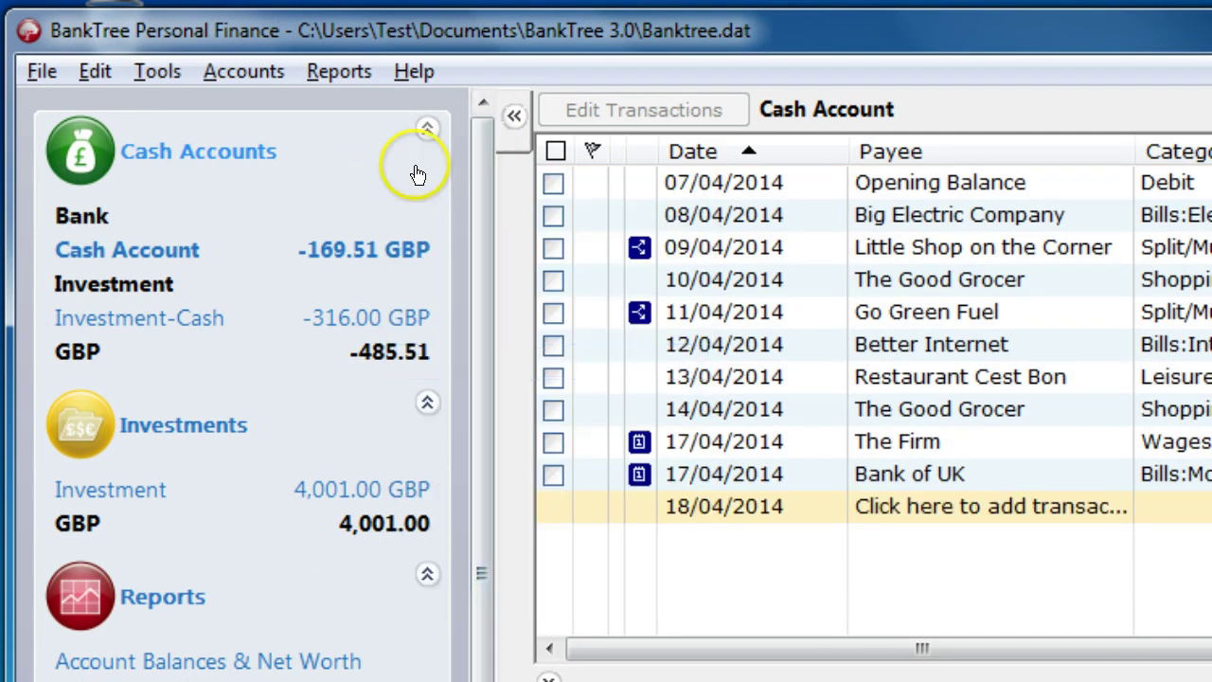
pyautogui.rightClick(415, 166)
pyautogui.click(494, 355)
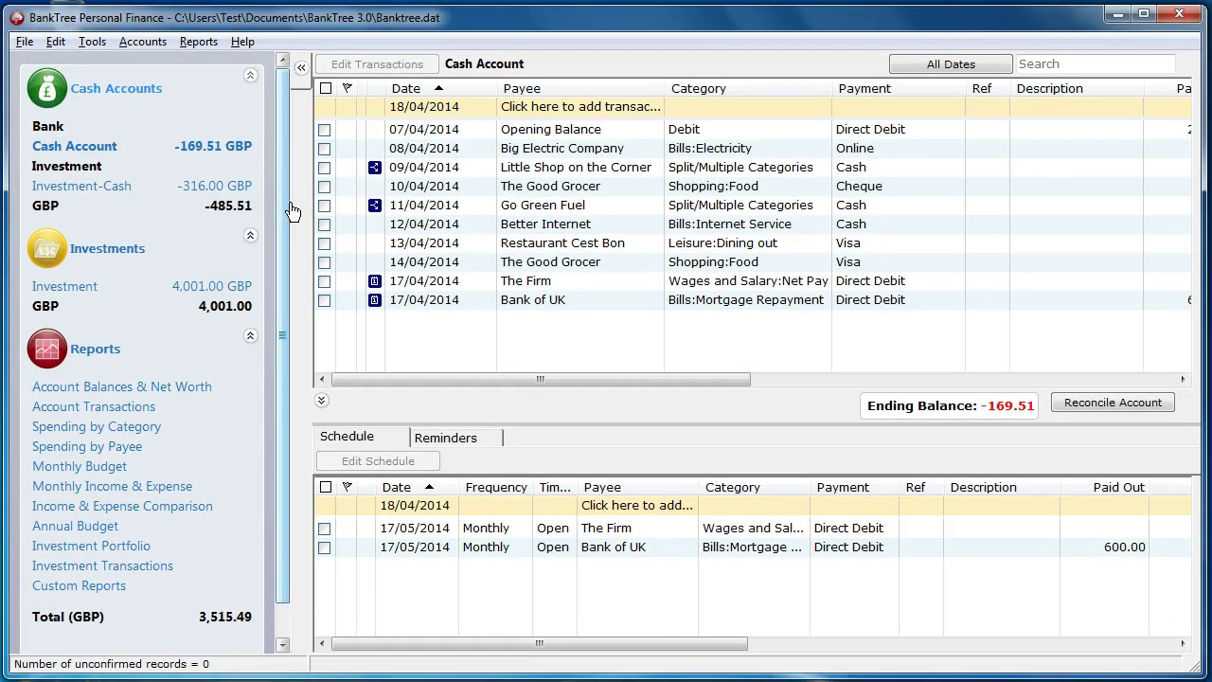
# Narrow the accounts sidebar beside the ledger, collapsing and restoring it once
pyautogui.moveTo(279, 530); pyautogui.dragTo(206, 631)
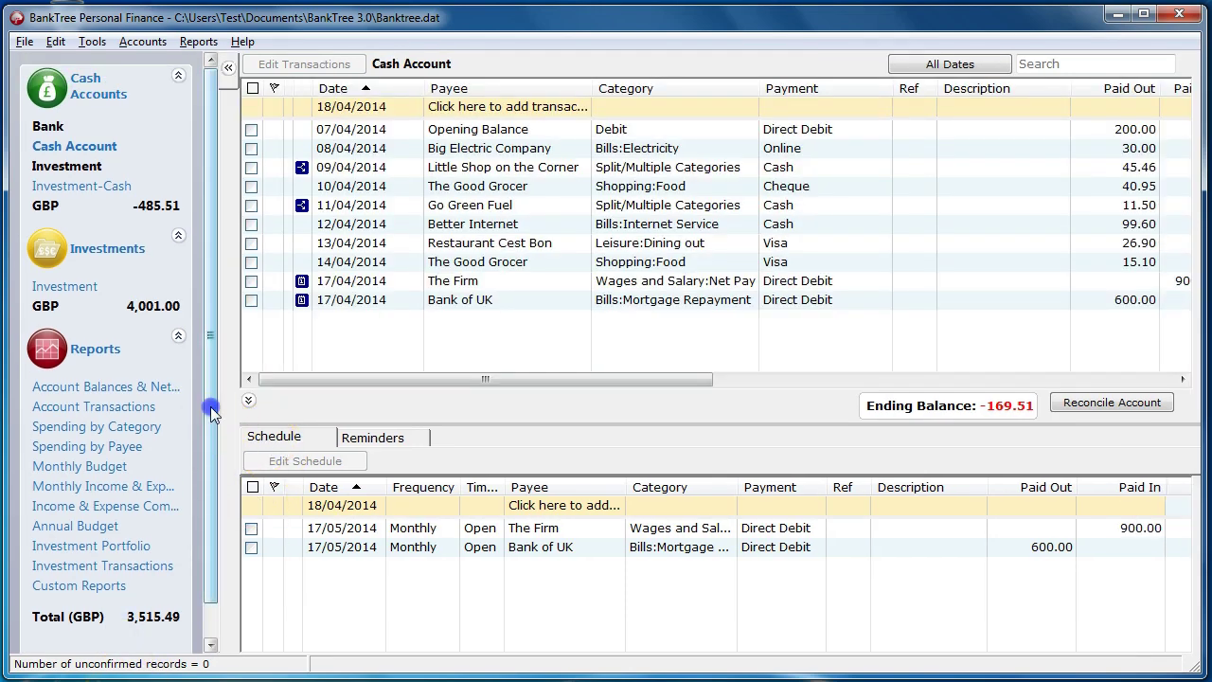
pyautogui.click(227, 67)
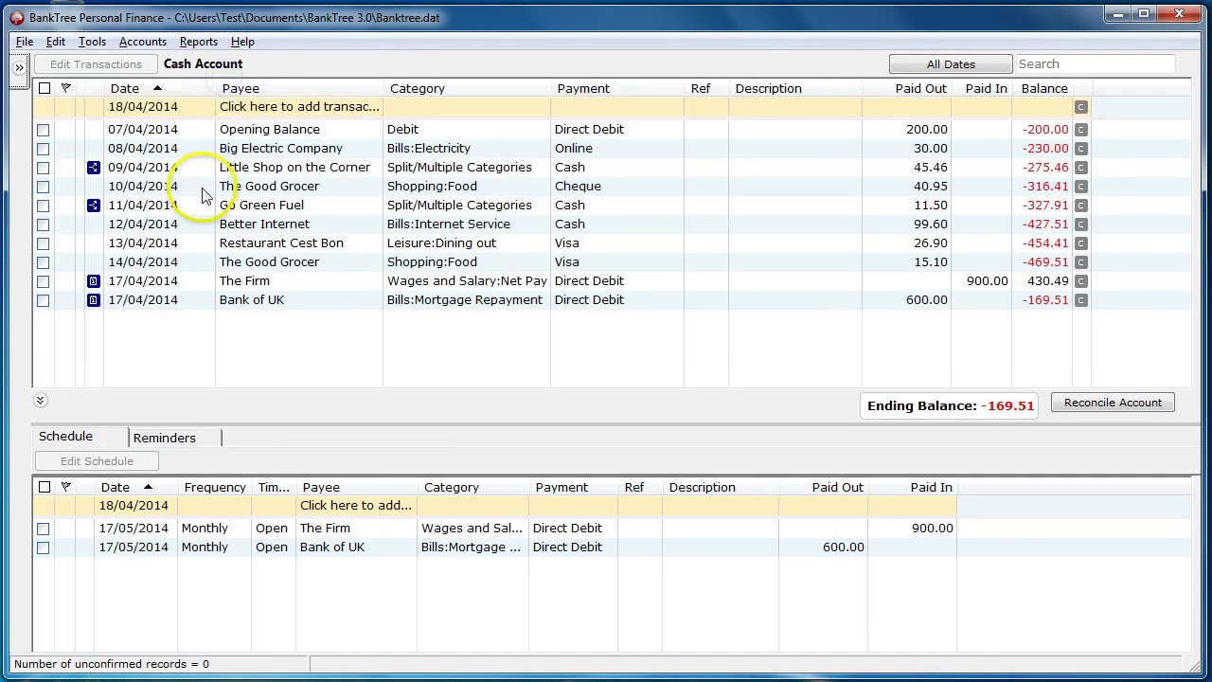
pyautogui.click(23, 72)
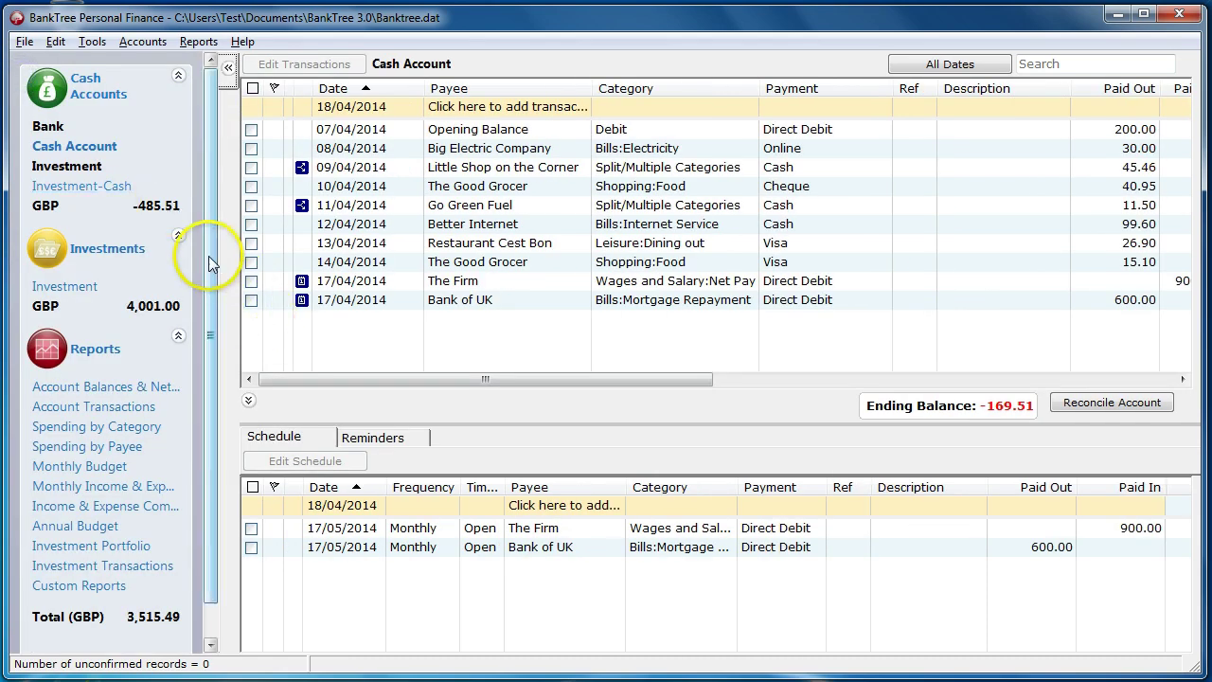
pyautogui.moveTo(209, 255); pyautogui.dragTo(211, 109)
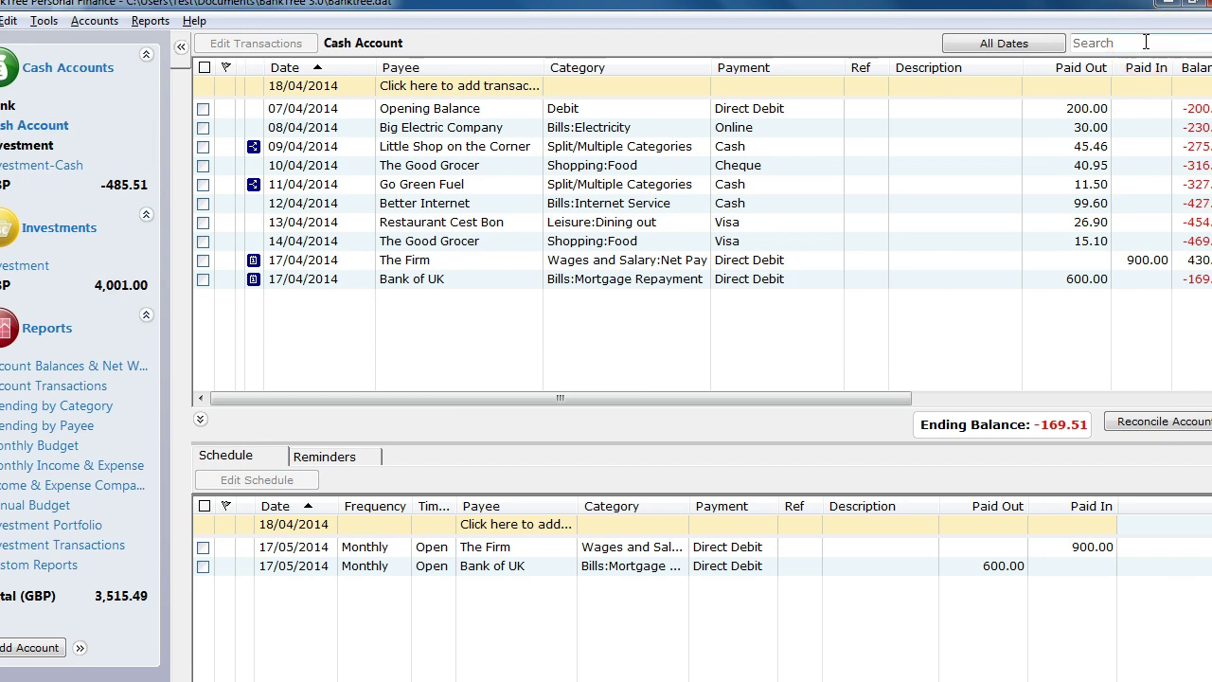
pyautogui.click(1195, 8)
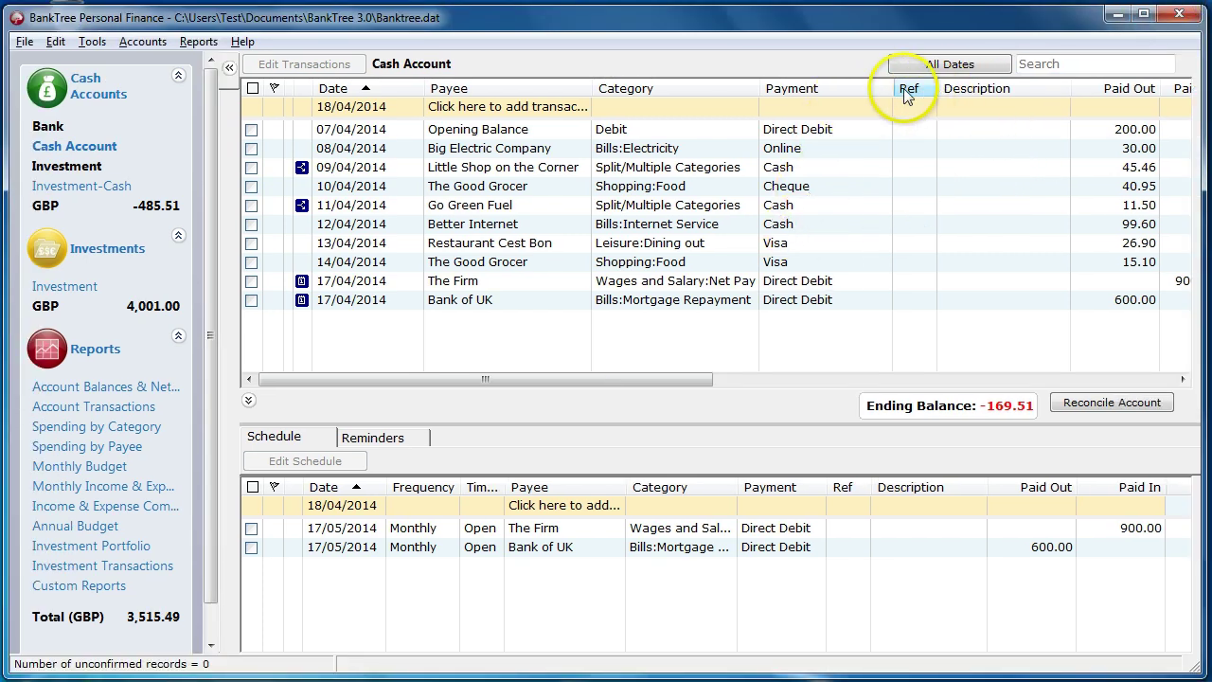
# Narrow the Payment, Description and Date columns of the Cash Account ledger so the Balance column fits in view
pyautogui.moveTo(888, 87)
pyautogui.mouseDown()
pyautogui.moveTo(843, 88)
pyautogui.moveTo(884, 87)
pyautogui.mouseUp()
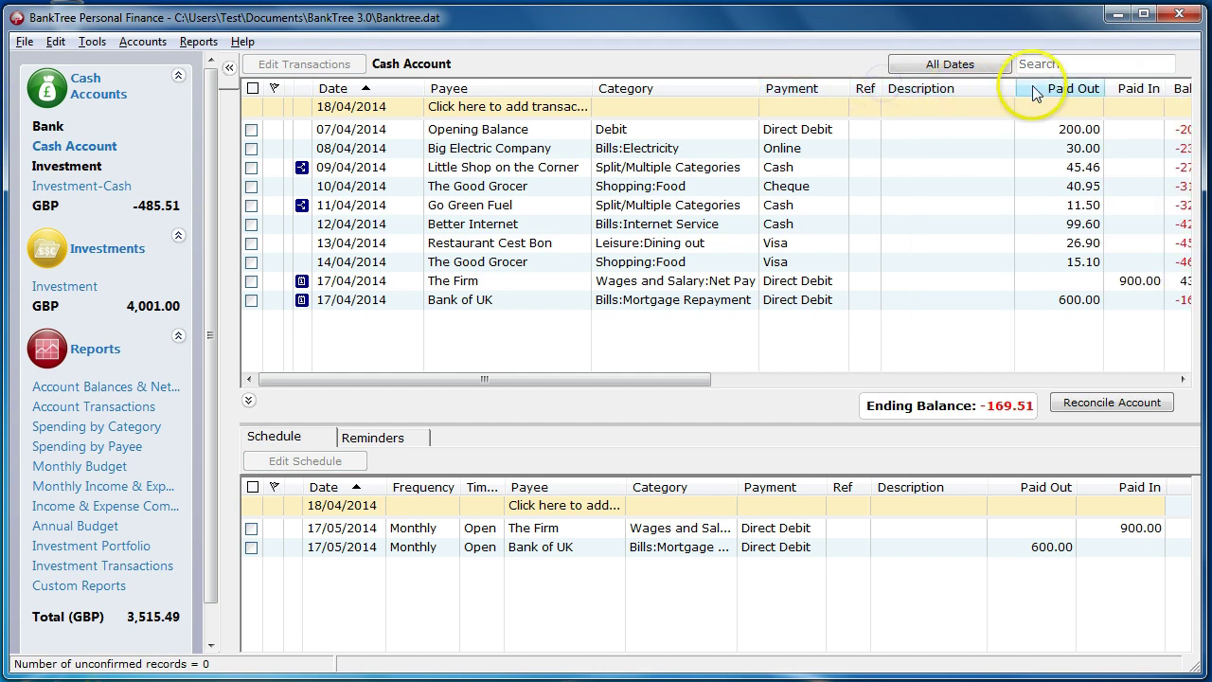
pyautogui.moveTo(1012, 88); pyautogui.dragTo(964, 89)
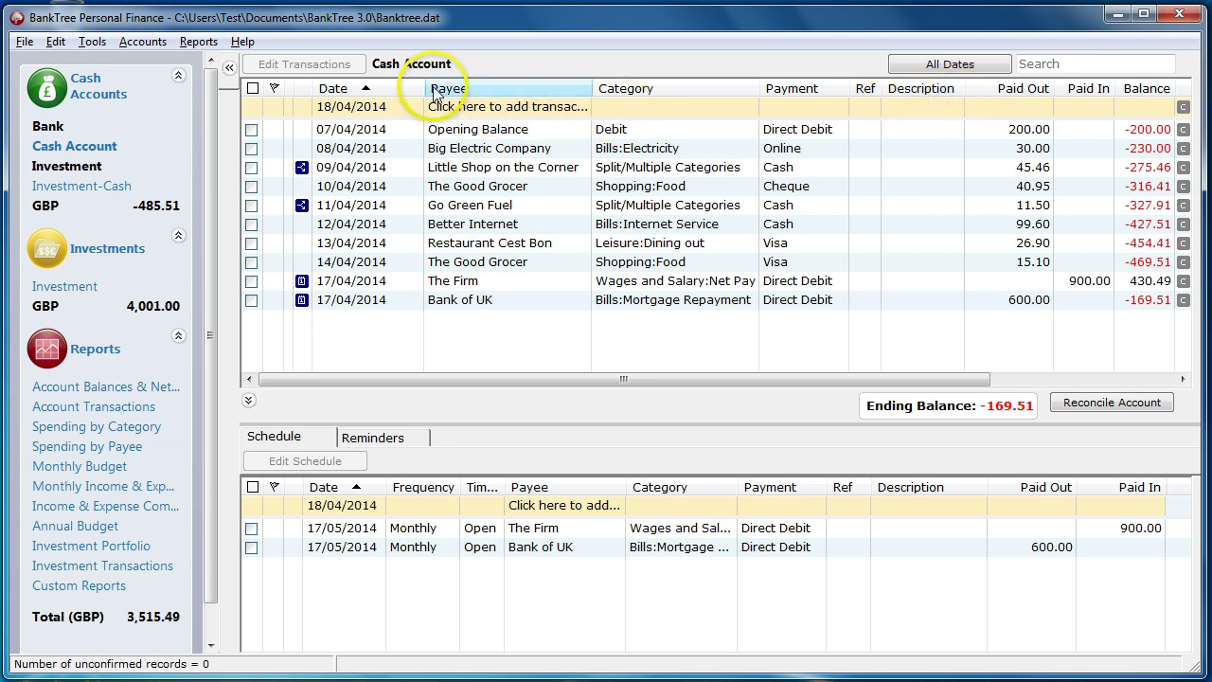
pyautogui.moveTo(423, 88); pyautogui.dragTo(402, 88)
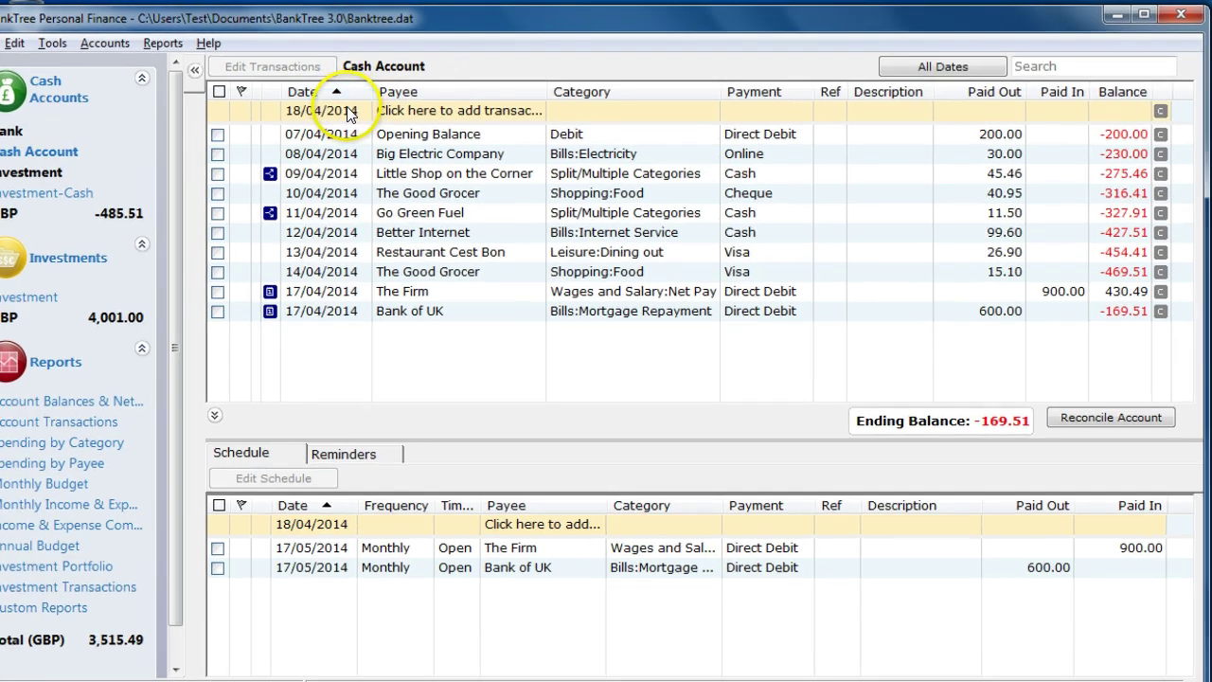
pyautogui.click(378, 106)
pyautogui.click(389, 107)
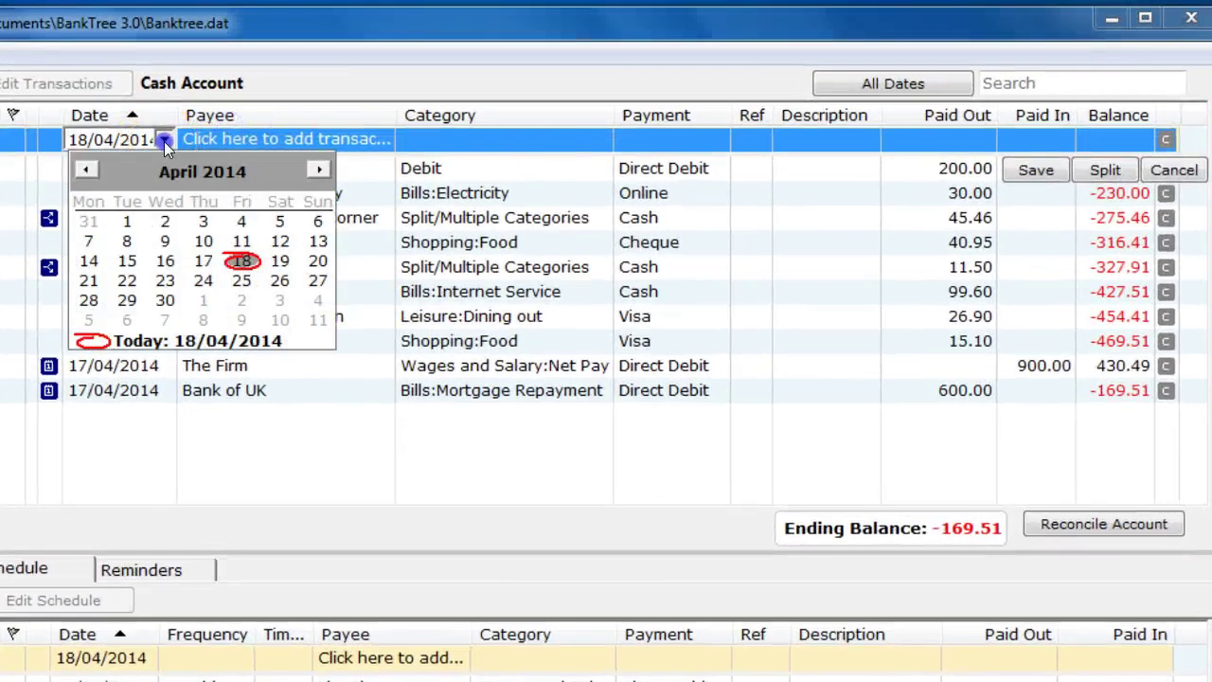
pyautogui.click(242, 263)
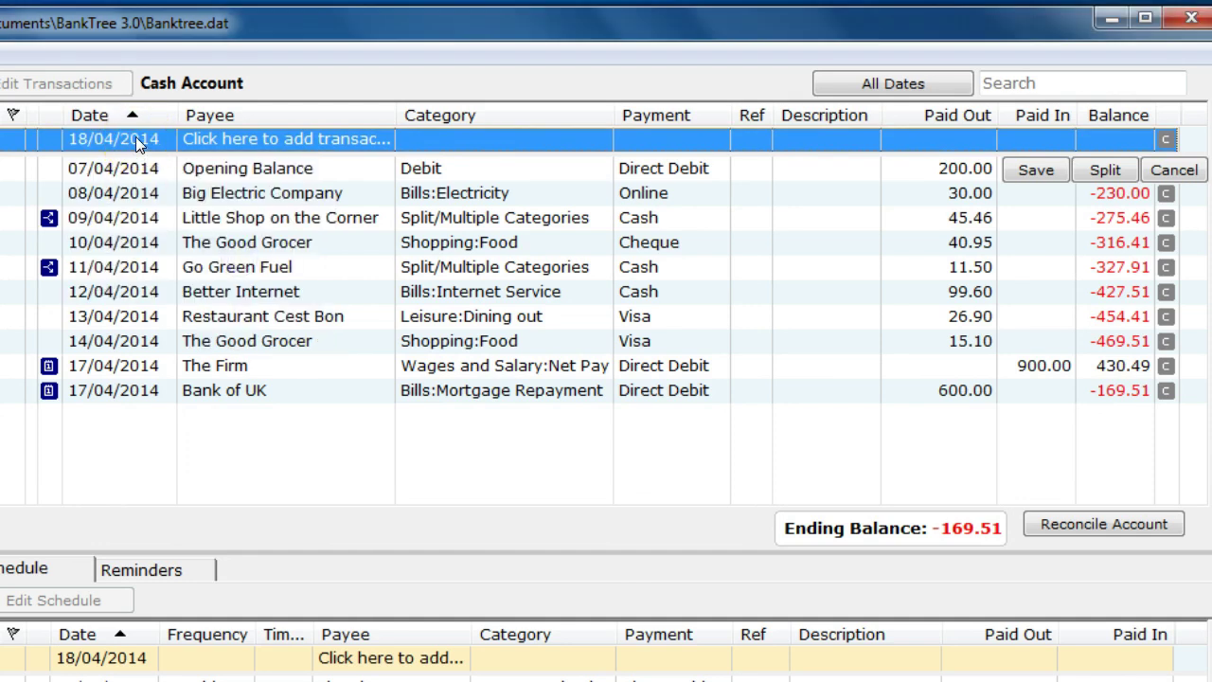
pyautogui.click(214, 133)
pyautogui.moveTo(485, 199)
pyautogui.mouseDown()
pyautogui.moveTo(491, 268)
pyautogui.moveTo(490, 184)
pyautogui.mouseUp()
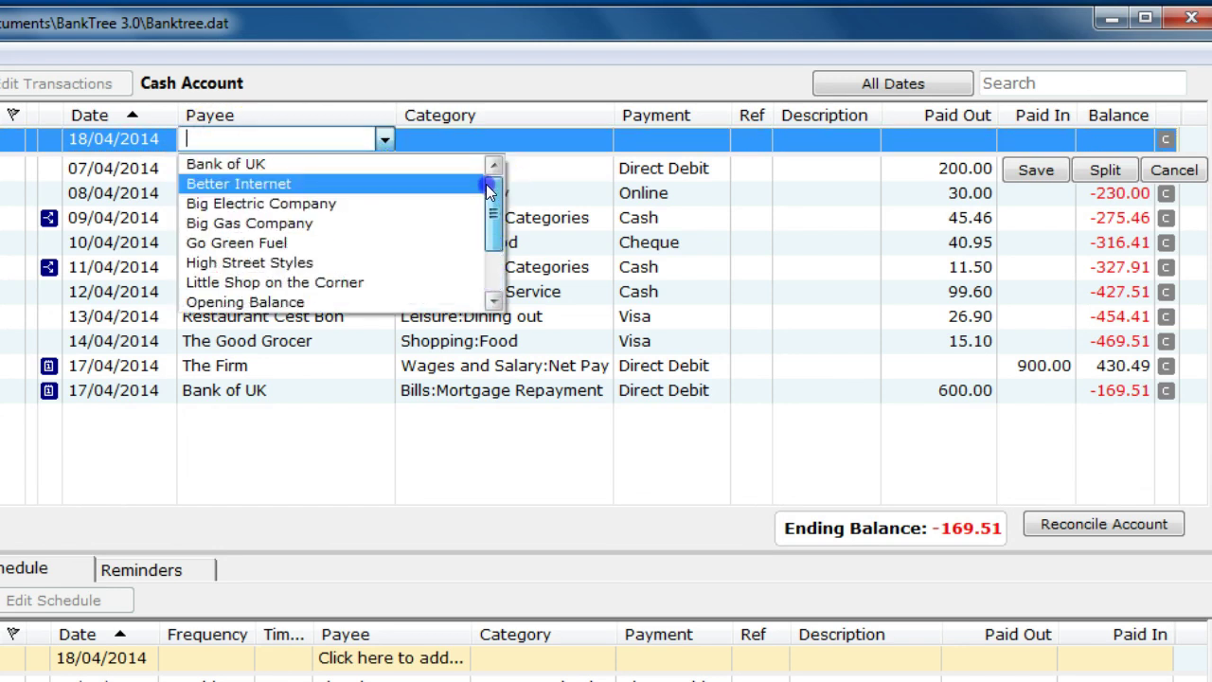
pyautogui.click(260, 182)
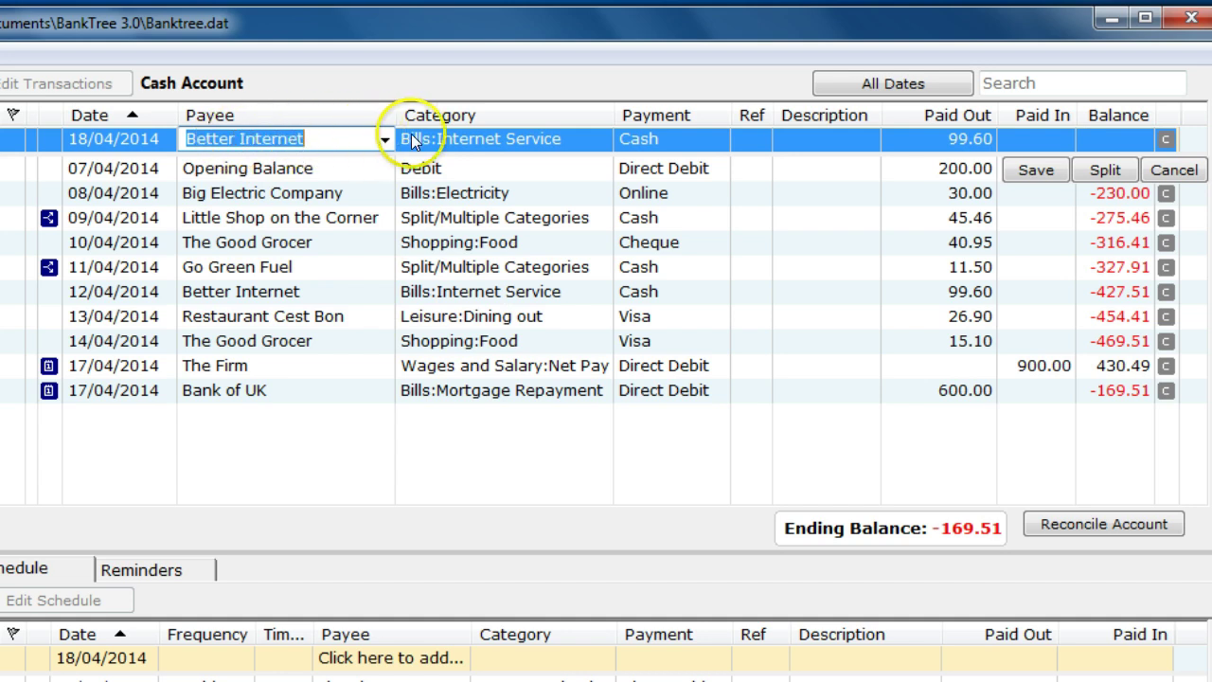
pyautogui.click(530, 137)
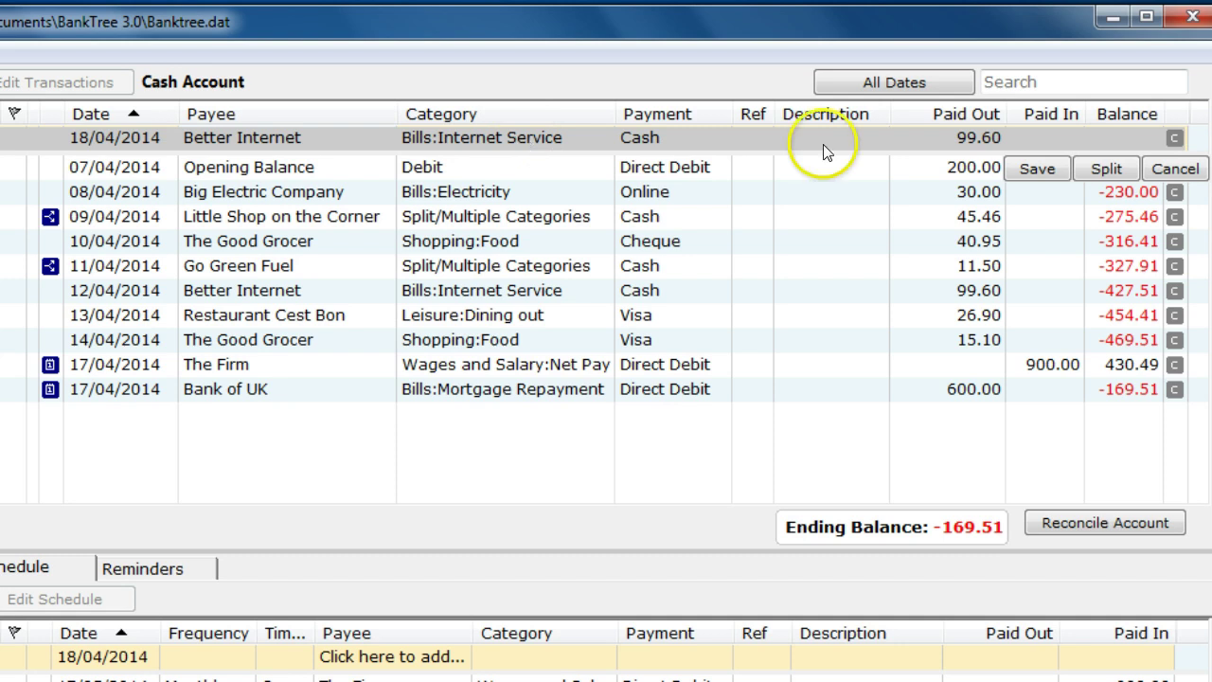
pyautogui.click(1175, 169)
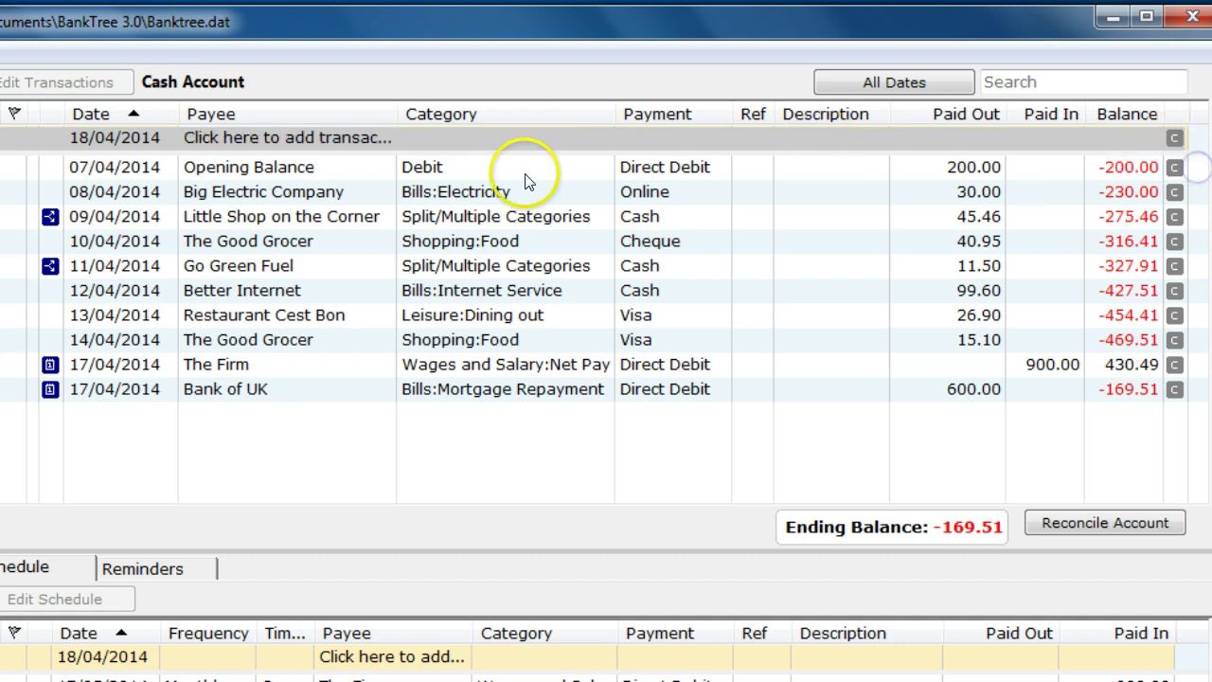
# Start a new Cash Account transaction with the payee newpayee and browse the categories available for it
pyautogui.click(279, 139)
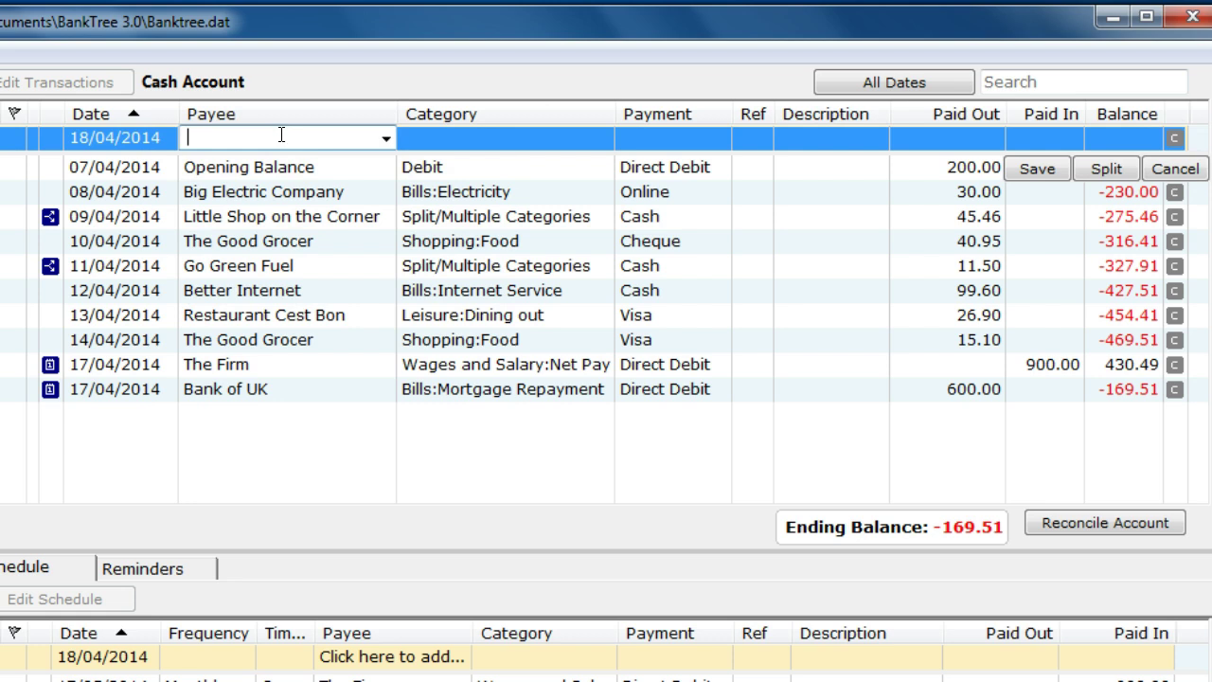
pyautogui.write('newpayee')
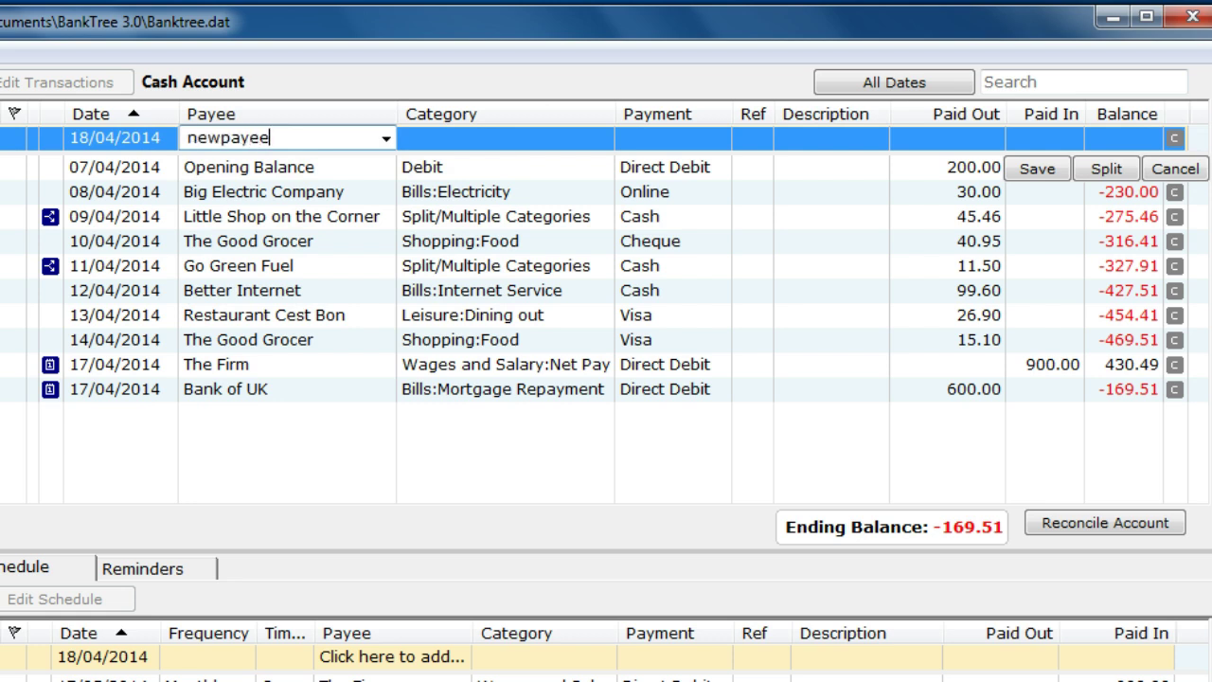
pyautogui.click(421, 142)
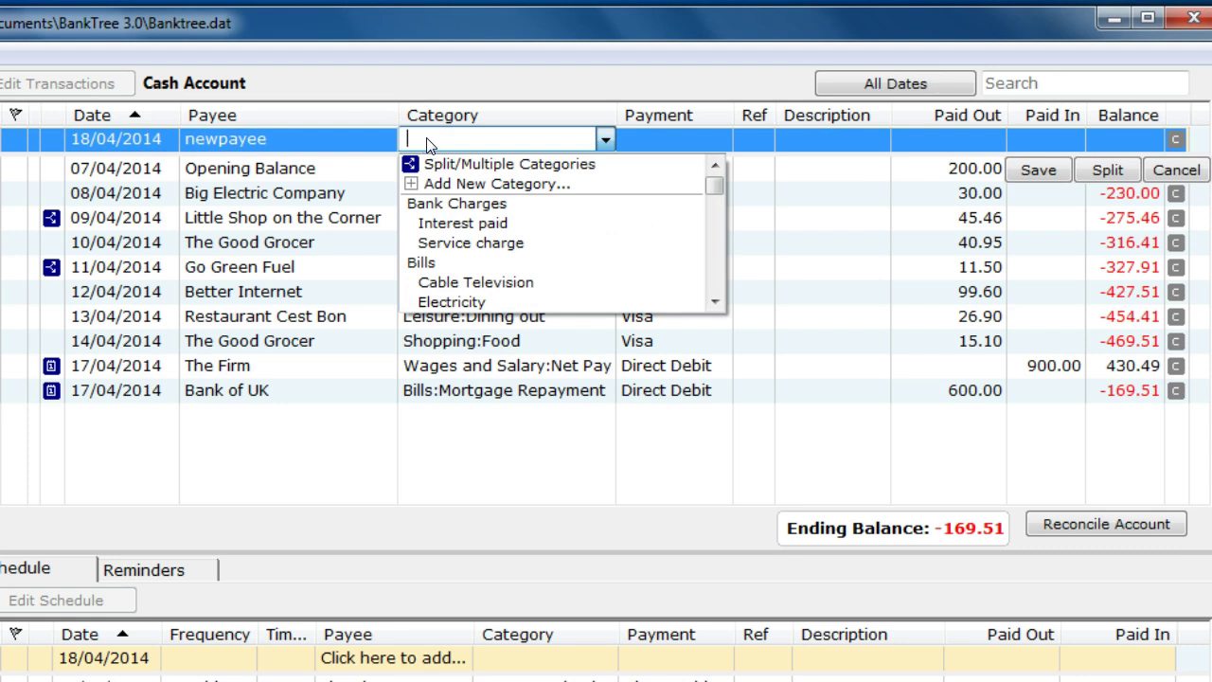
pyautogui.click(445, 167)
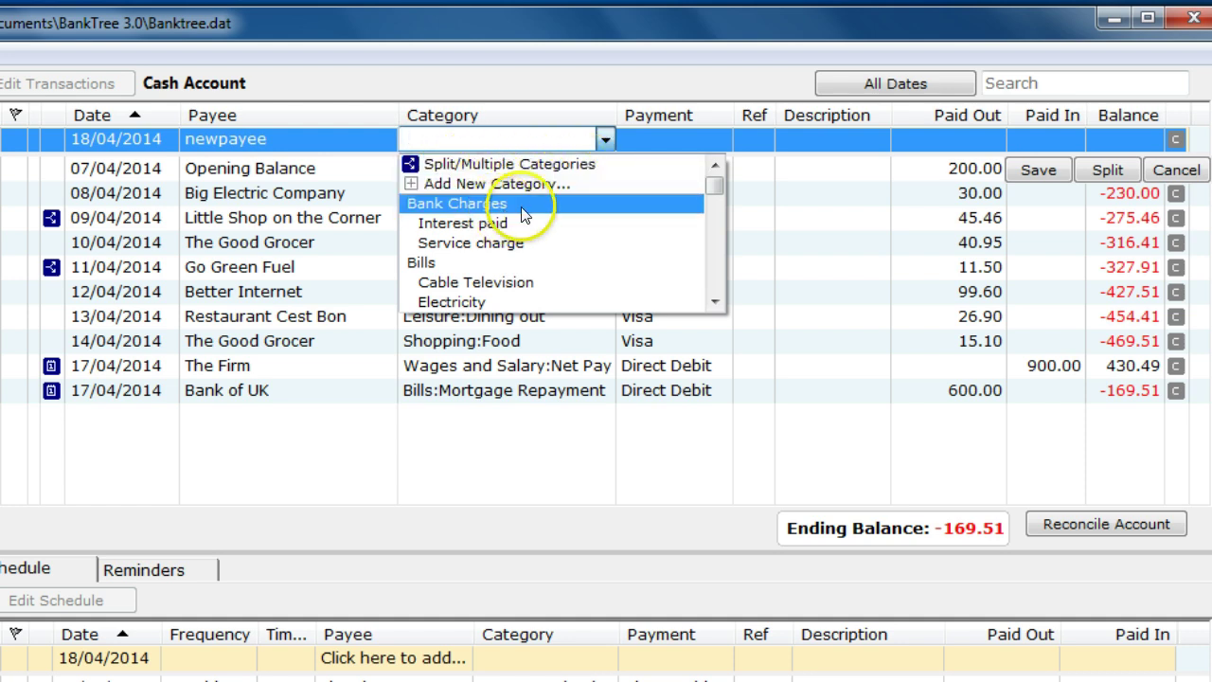
pyautogui.scroll(-4, 716, 189)
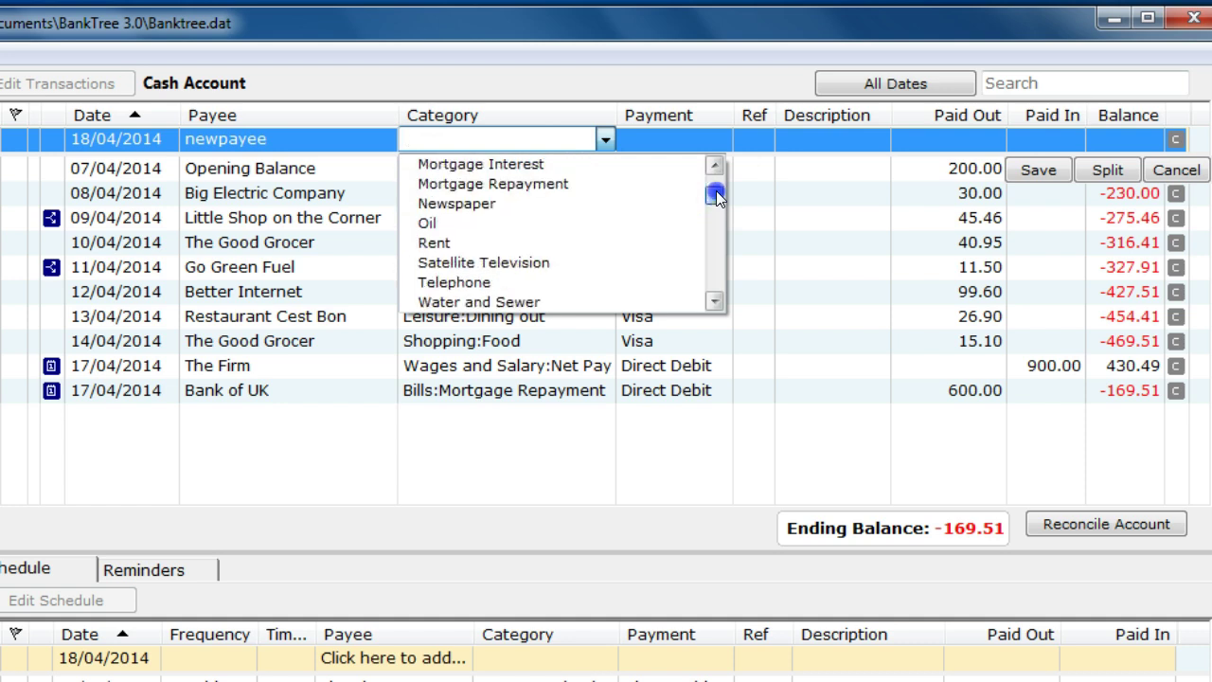
pyautogui.scroll(3, 716, 191)
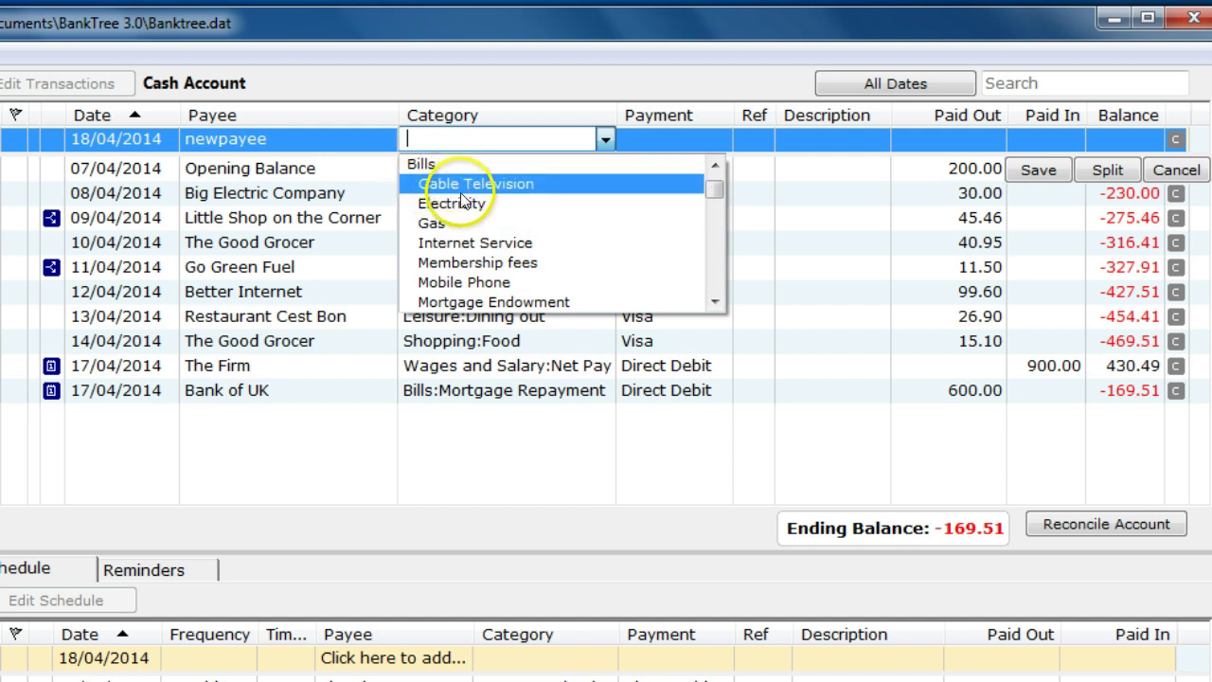
pyautogui.moveTo(712, 189); pyautogui.dragTo(714, 289)
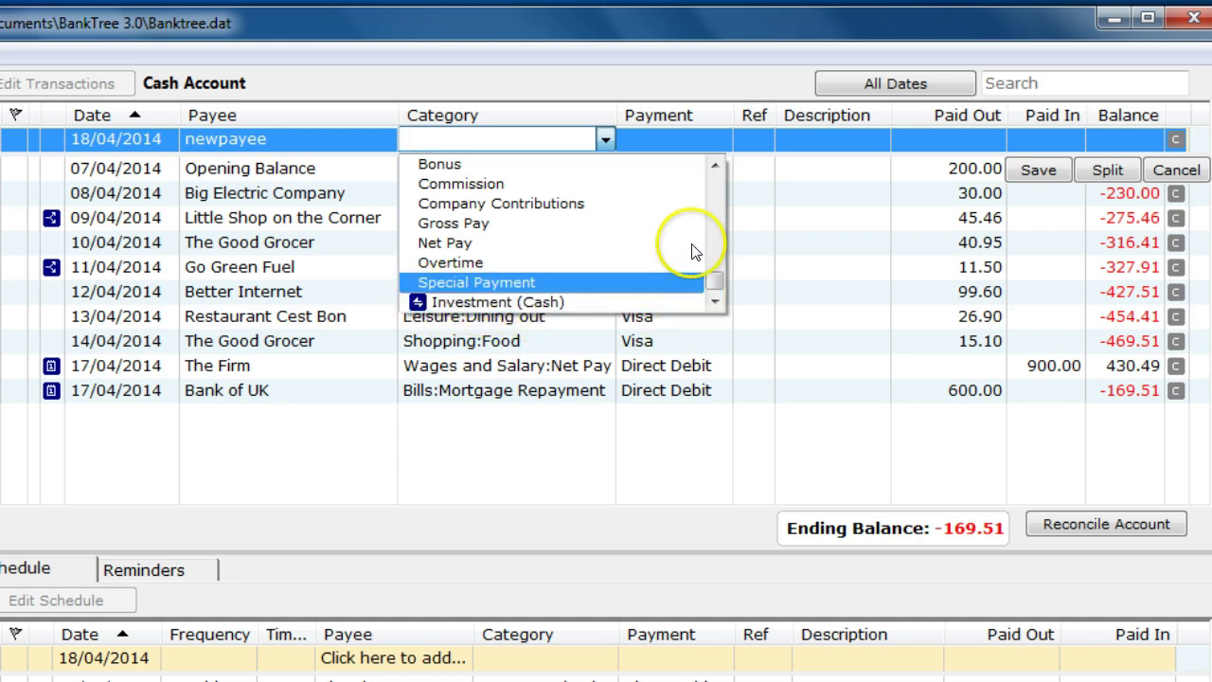
pyautogui.moveTo(713, 284); pyautogui.dragTo(717, 184)
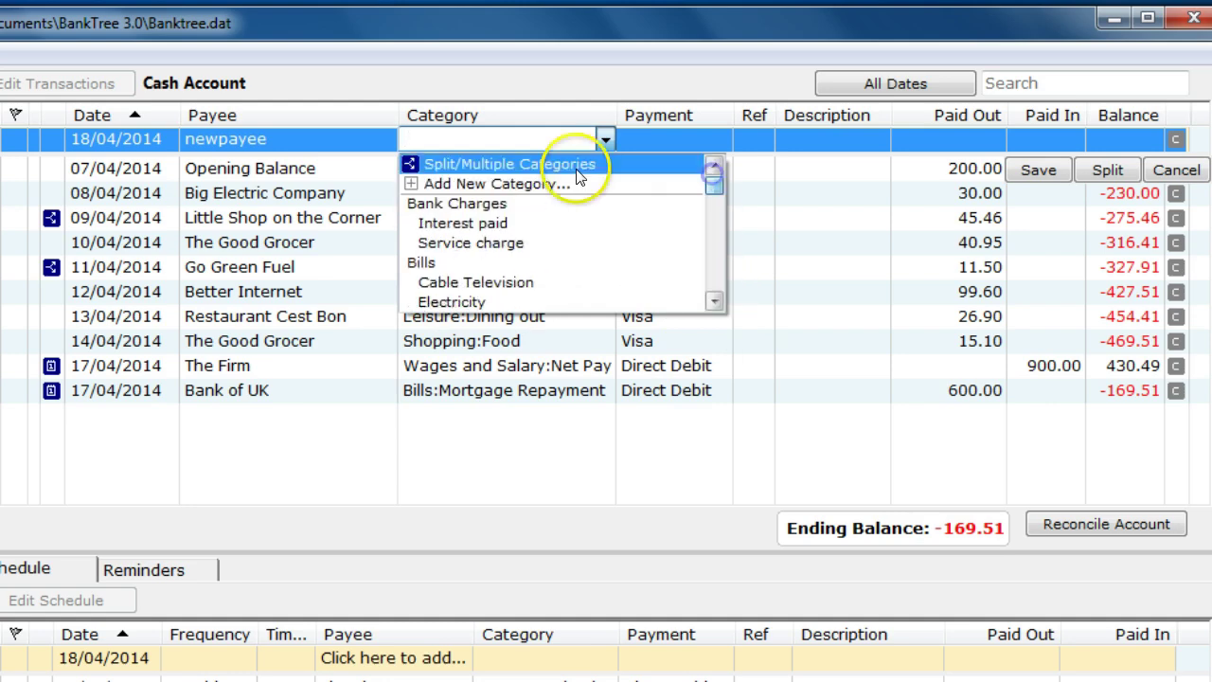
# Add a new category named NewCategory from the transaction's category choices, save it and return to the ledger
pyautogui.click(536, 182)
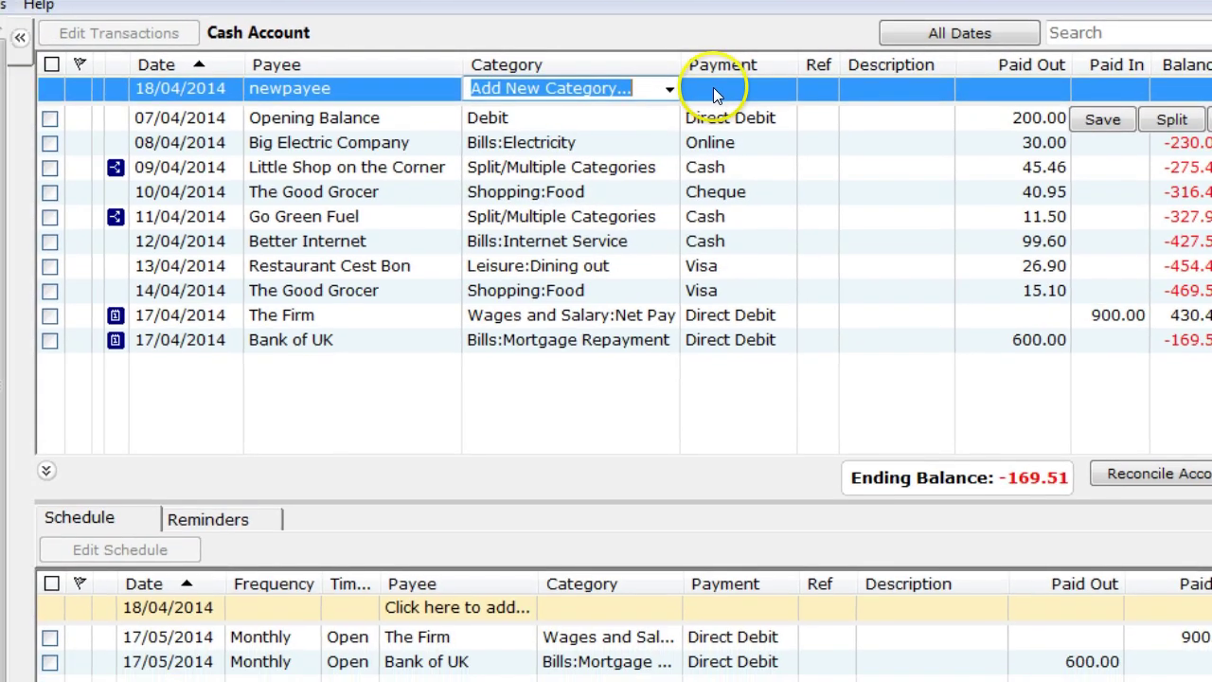
pyautogui.click(651, 141)
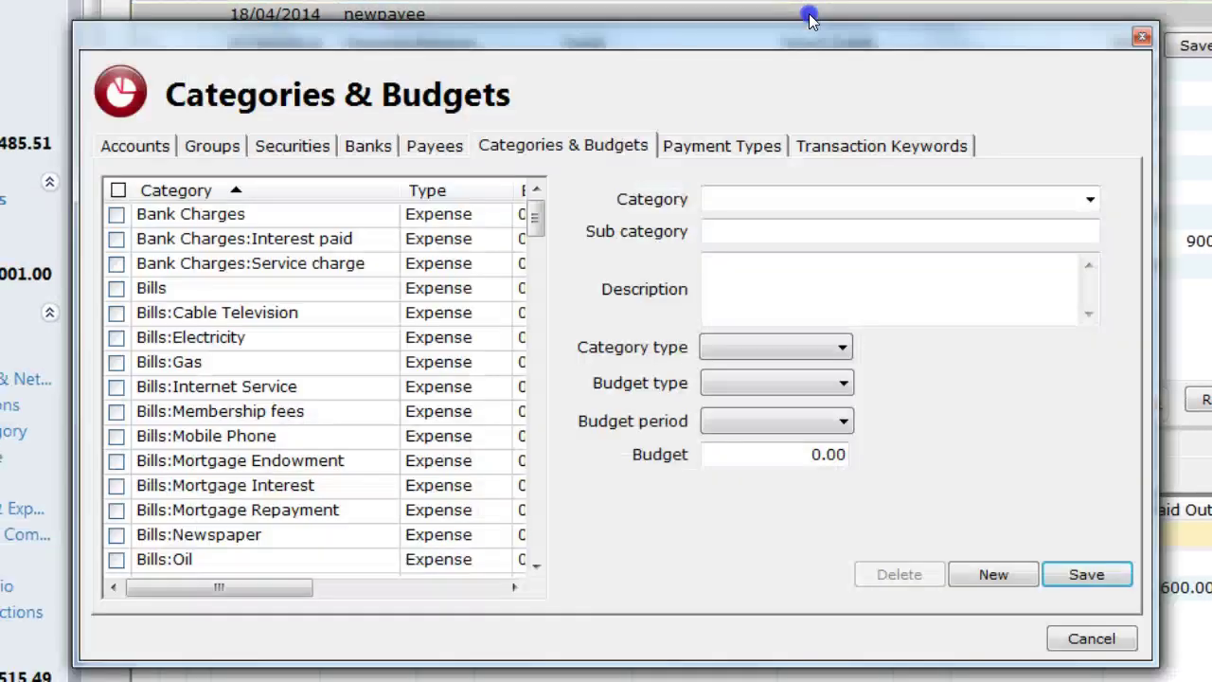
pyautogui.moveTo(520, 222); pyautogui.dragTo(538, 189)
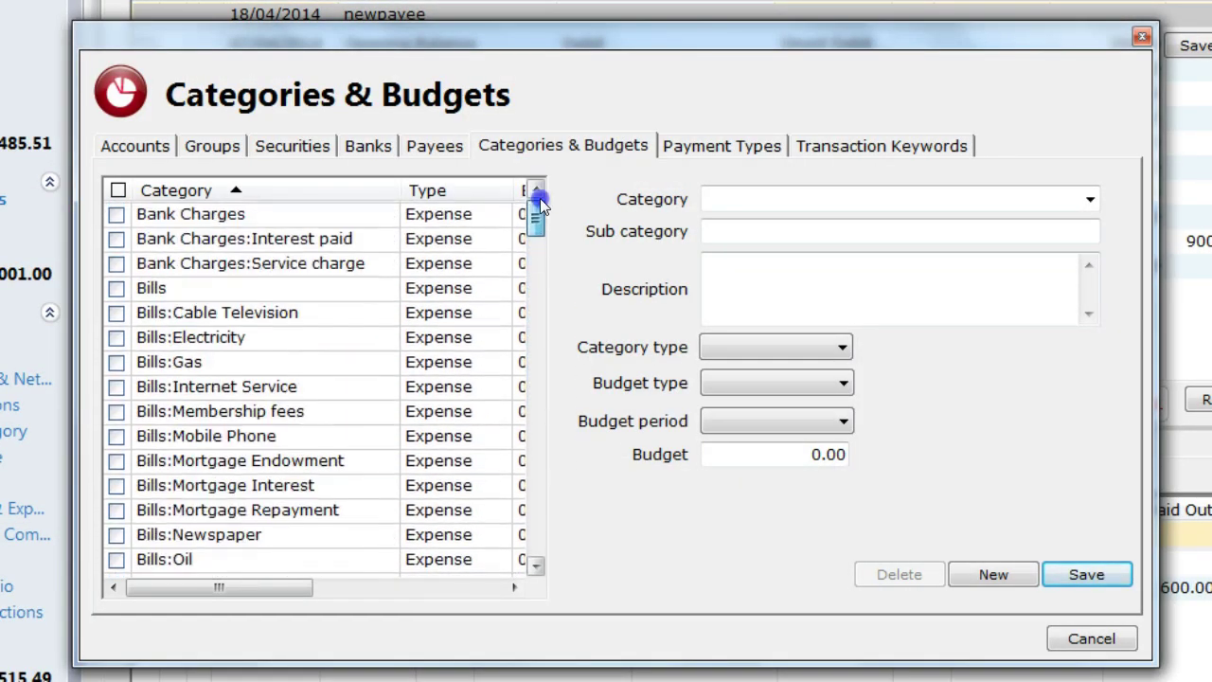
pyautogui.click(763, 199)
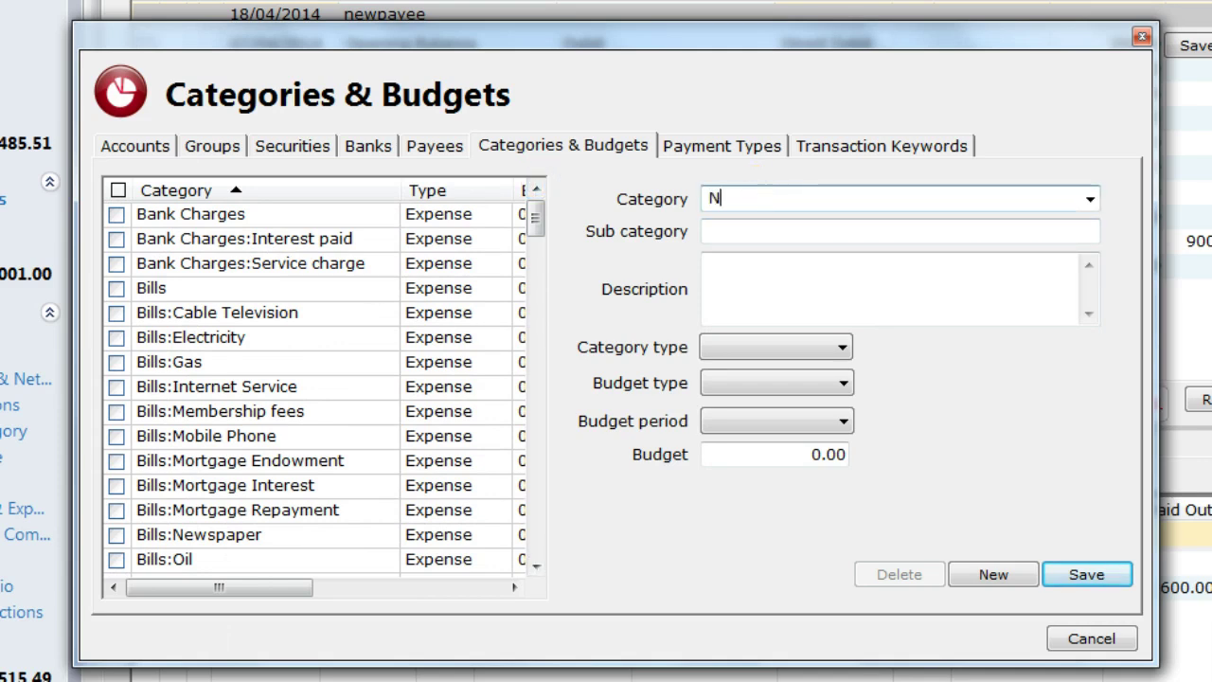
pyautogui.write('ewCategory')
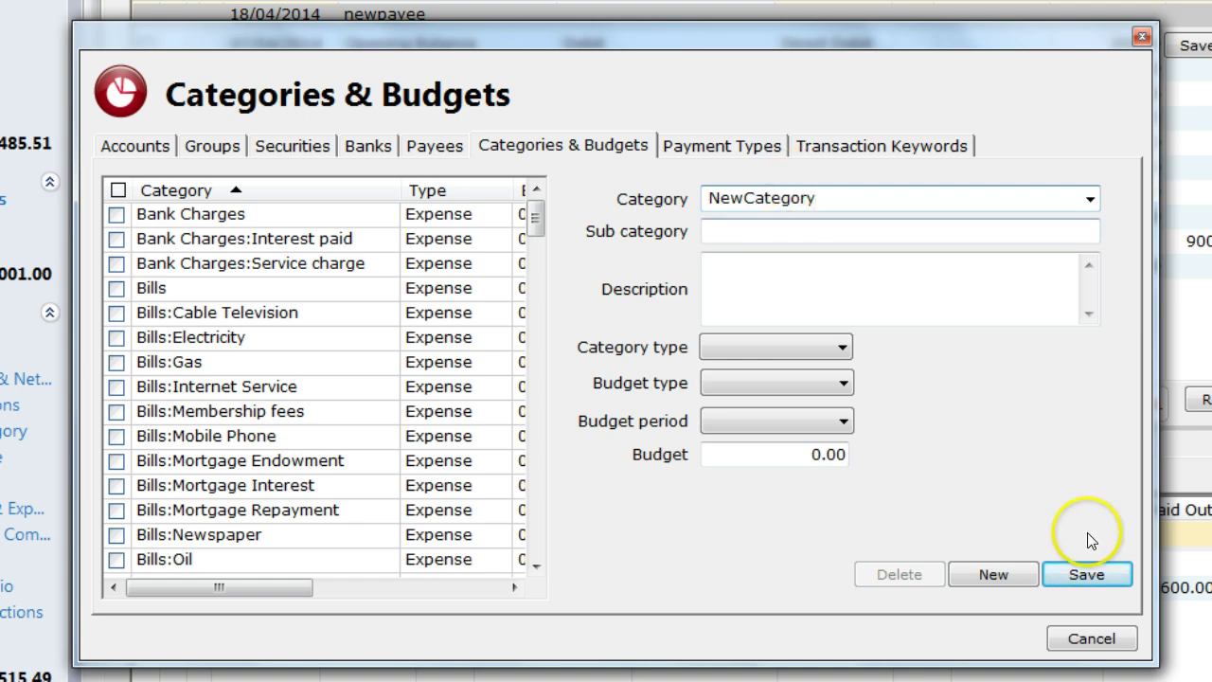
pyautogui.click(1084, 574)
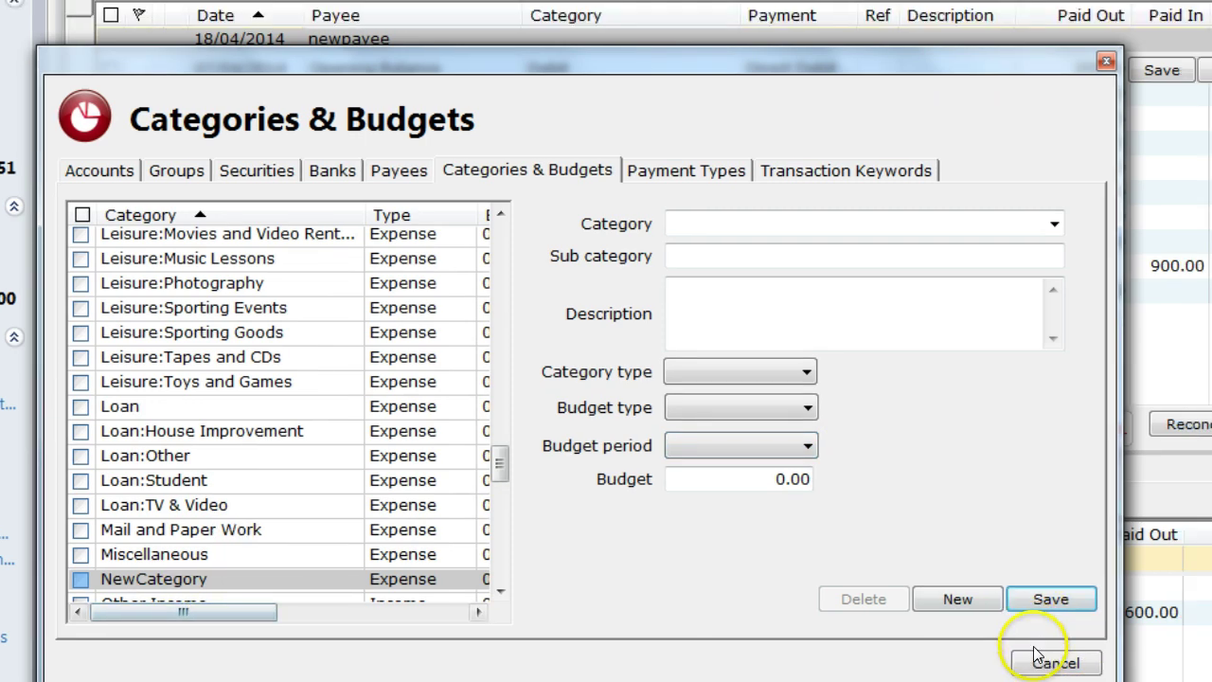
pyautogui.click(1091, 638)
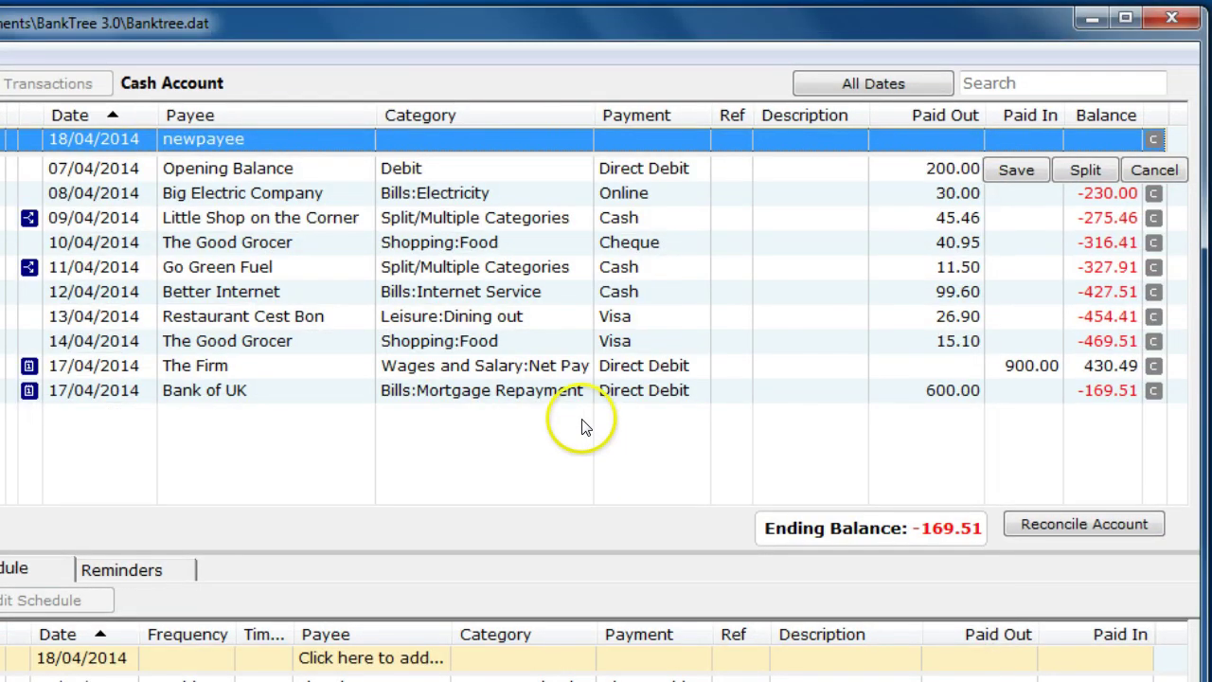
# Set the category of the newpayee transaction to NewCategory
pyautogui.click(435, 139)
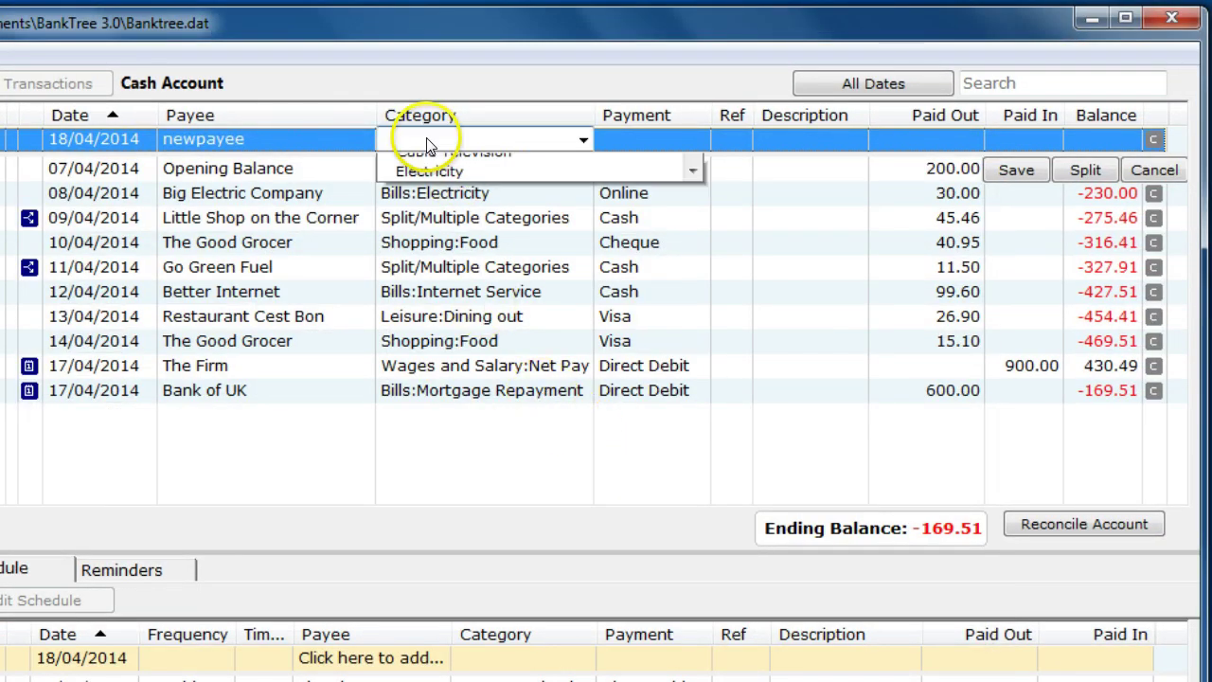
pyautogui.moveTo(694, 190); pyautogui.dragTo(694, 256)
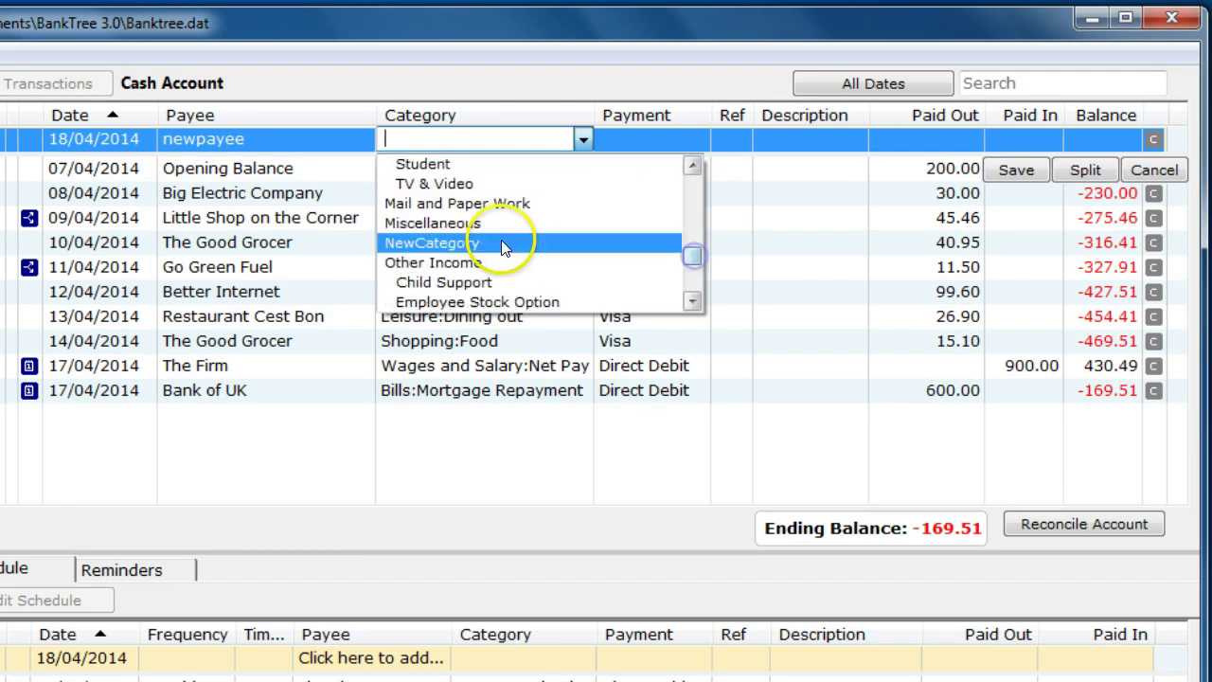
pyautogui.click(443, 244)
# Complete and save the newpayee transaction with payment type Cash and a paid-out amount of 100.00
pyautogui.click(642, 140)
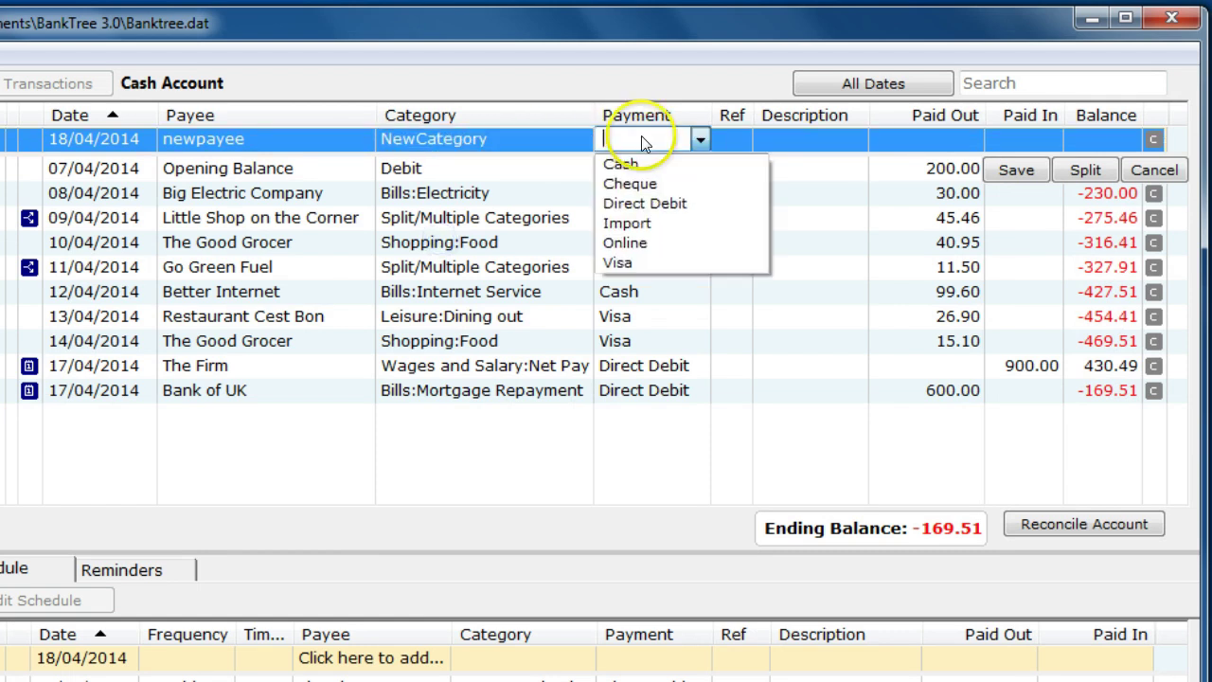
pyautogui.moveTo(641, 142); pyautogui.dragTo(621, 164)
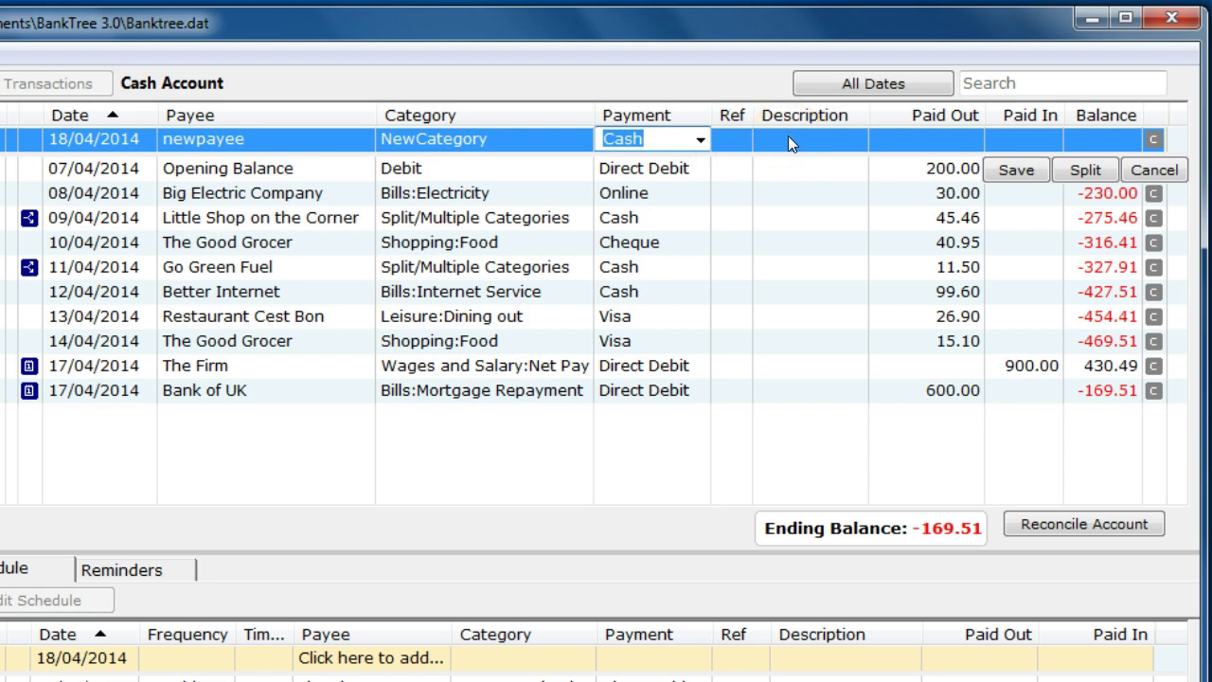
pyautogui.click(898, 140)
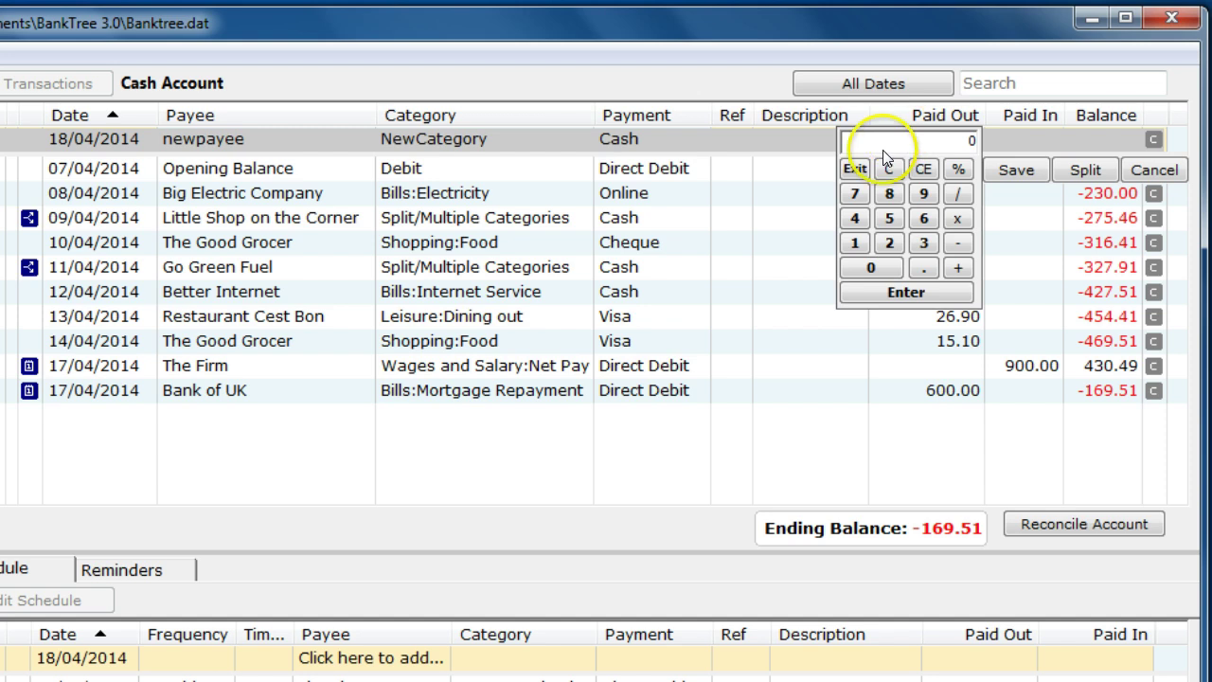
pyautogui.click(855, 245)
pyautogui.write('00')
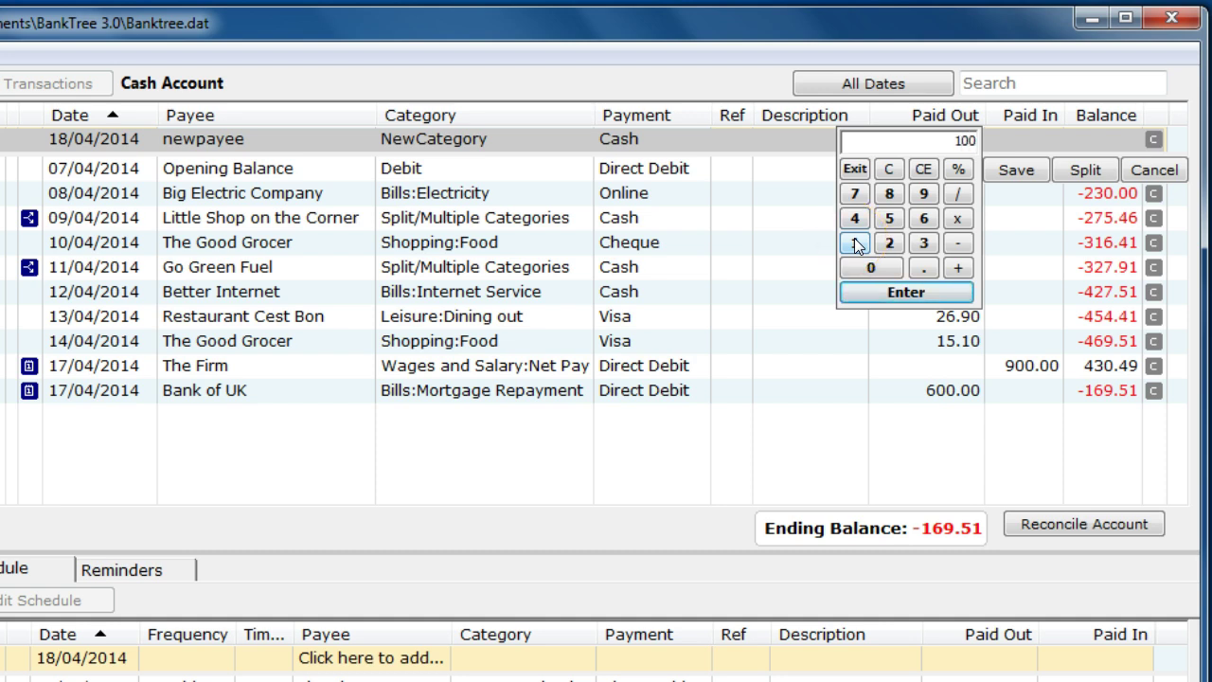
pyautogui.click(855, 244)
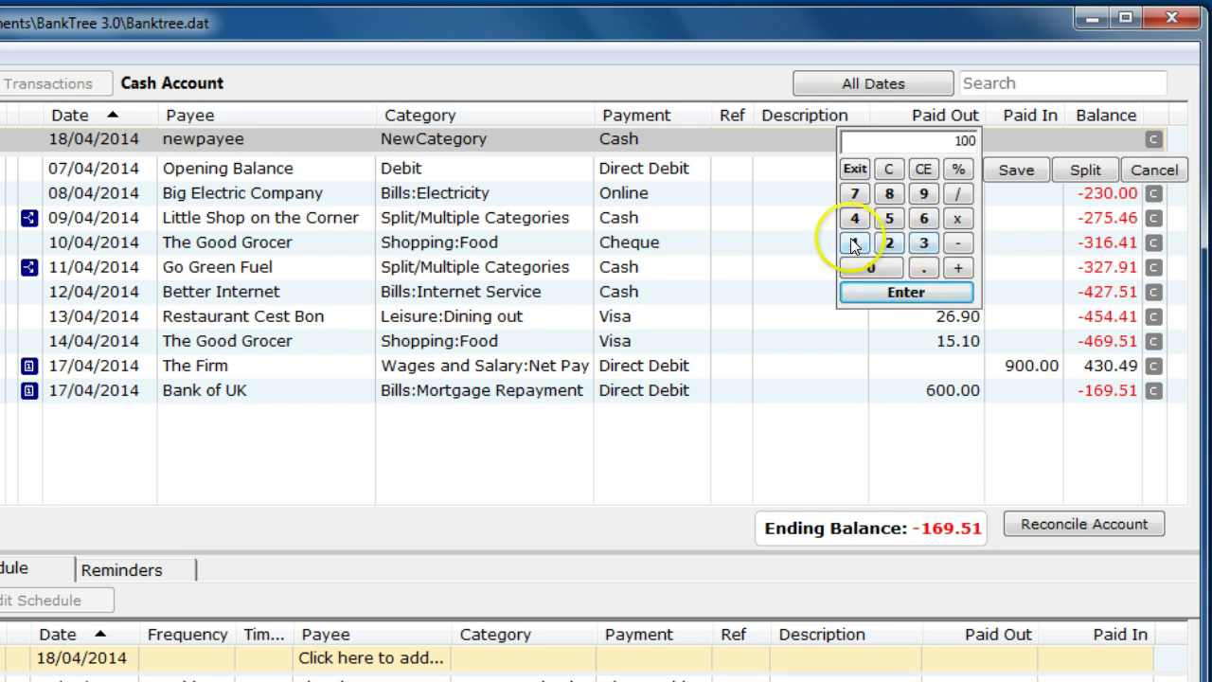
pyautogui.press('Return')
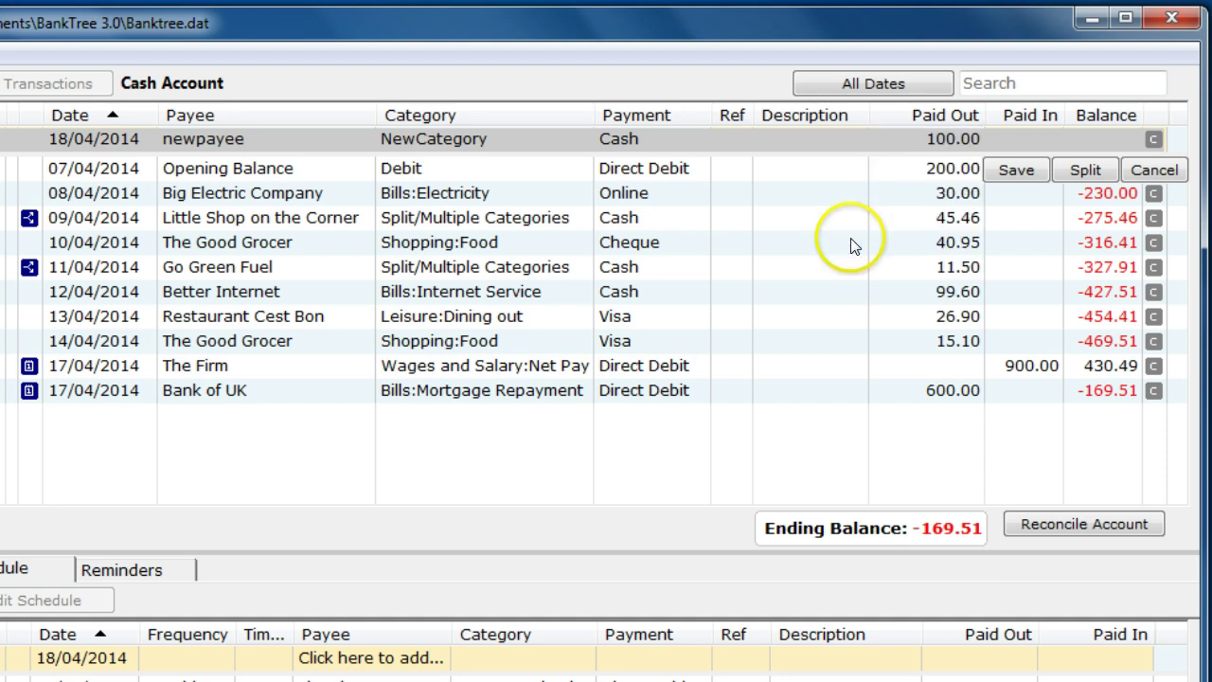
pyautogui.click(1150, 142)
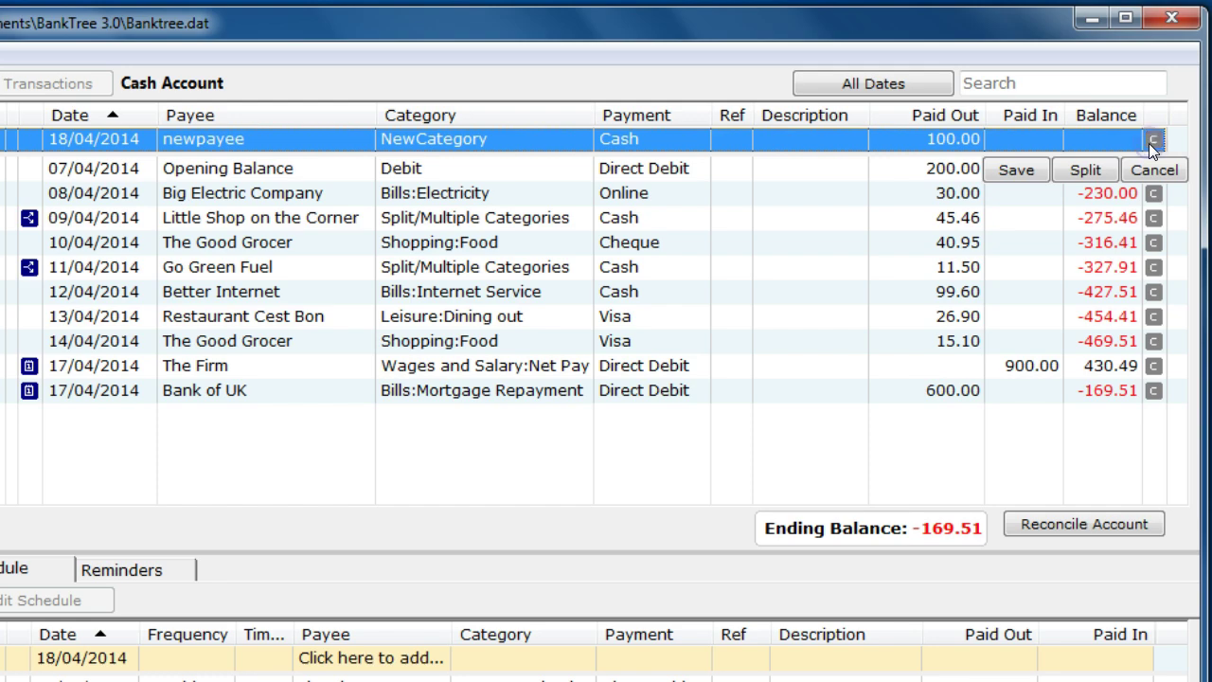
pyautogui.click(1016, 169)
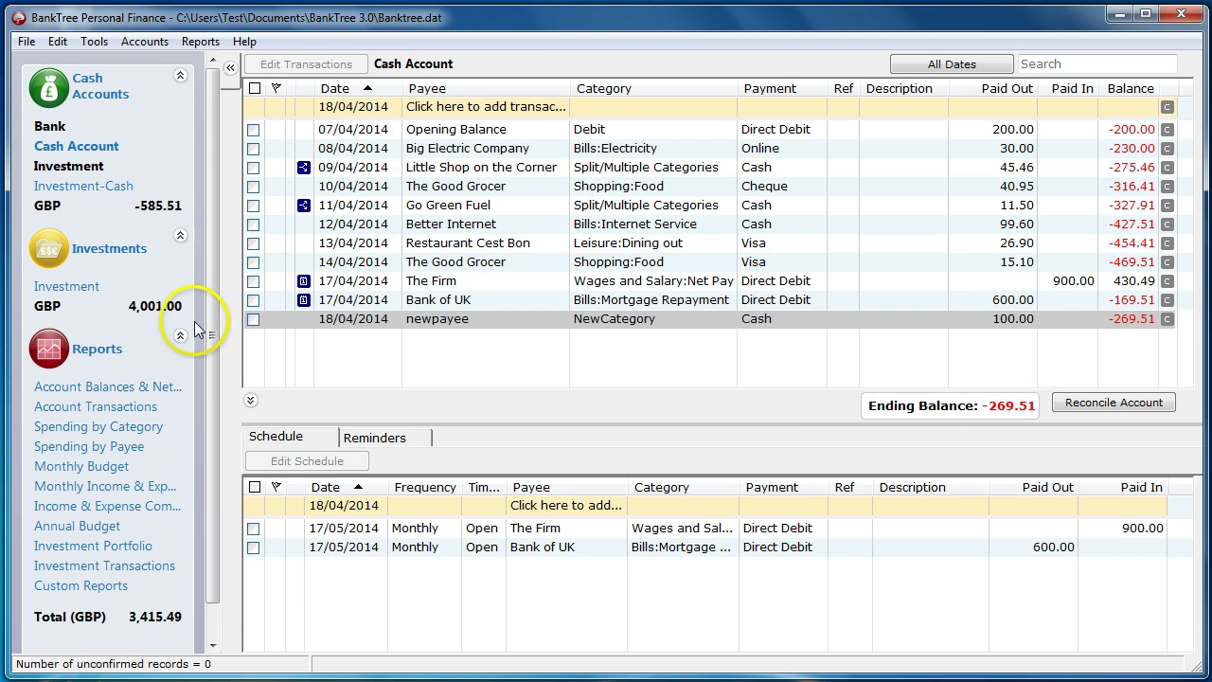
# Widen the account sidebar to view each account's balance and restore its narrower width
pyautogui.moveTo(209, 448); pyautogui.dragTo(208, 493)
pyautogui.click(130, 632)
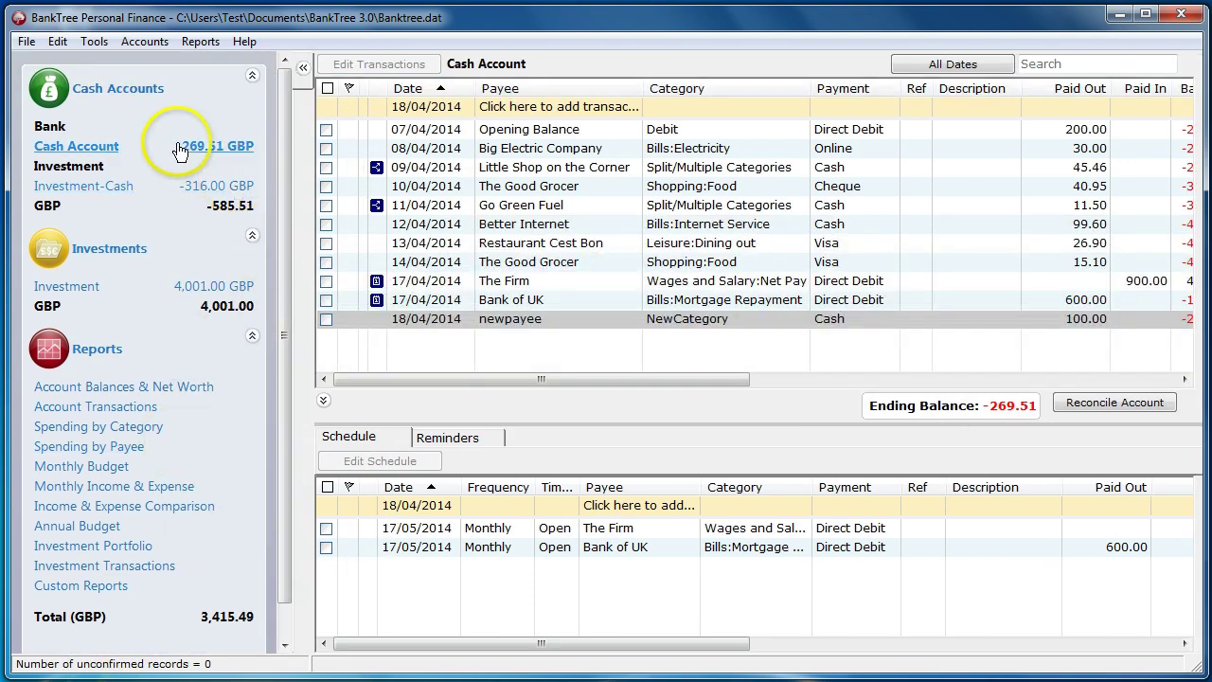
pyautogui.click(285, 619)
pyautogui.click(129, 631)
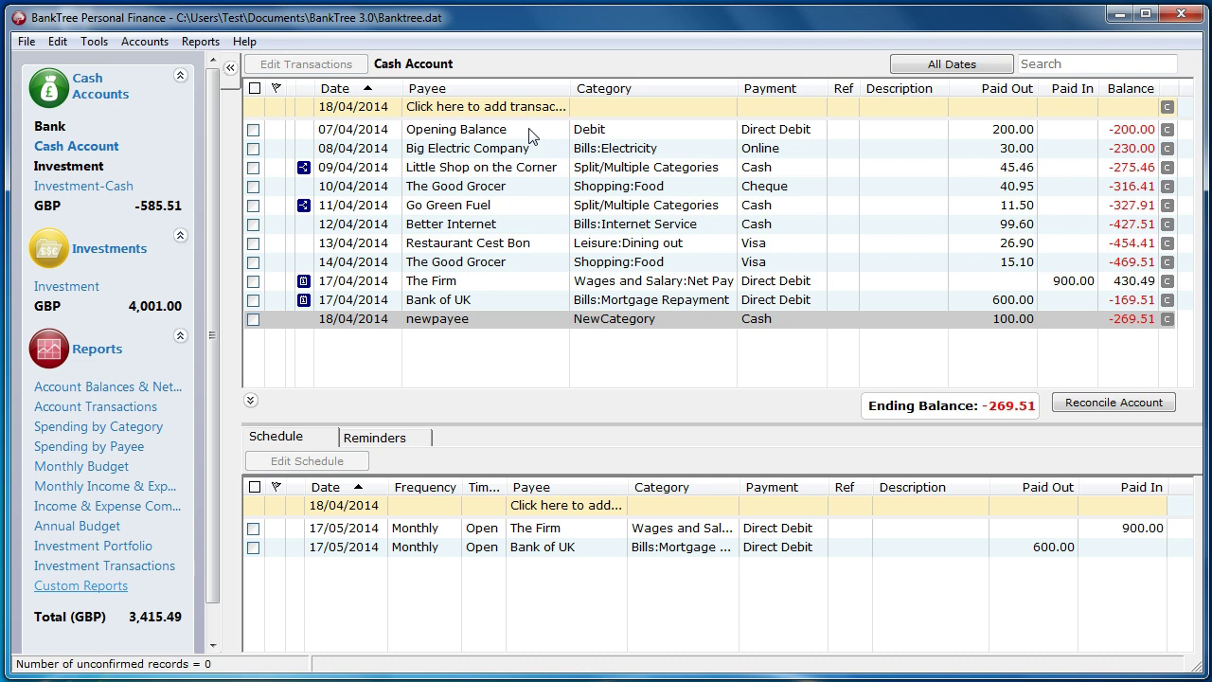
# Add an account named Cash GBP of type Cash Account in the Bank group with currency British Pound
pyautogui.click(94, 42)
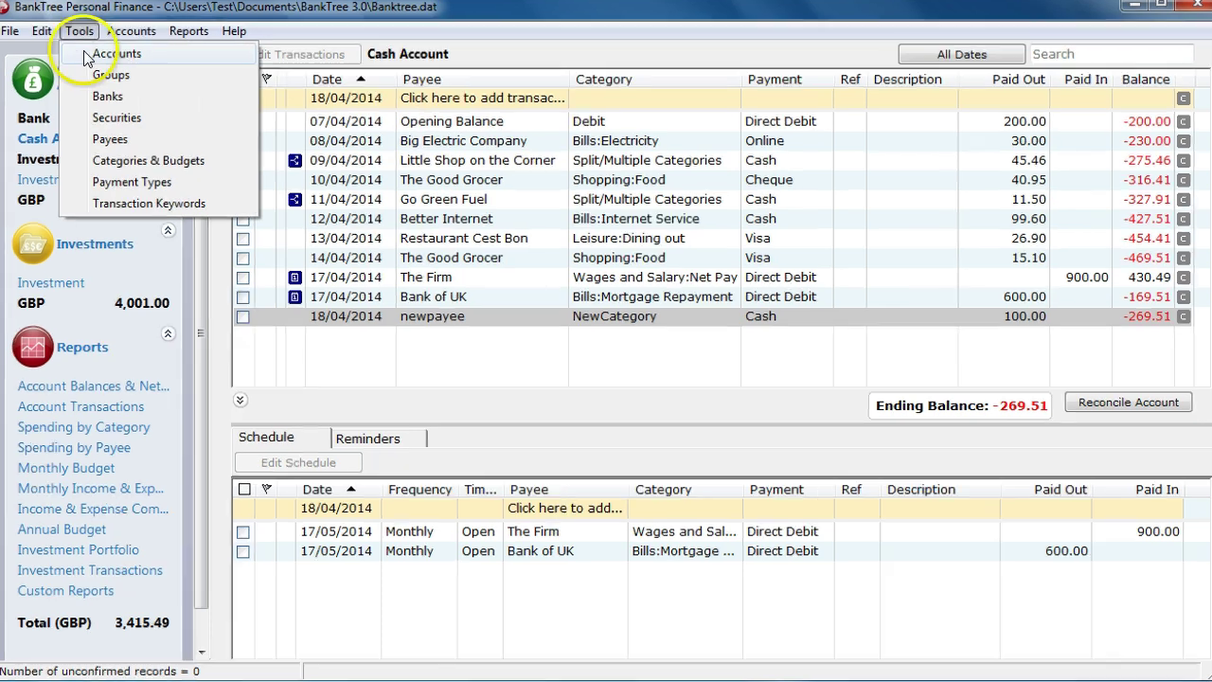
pyautogui.click(103, 67)
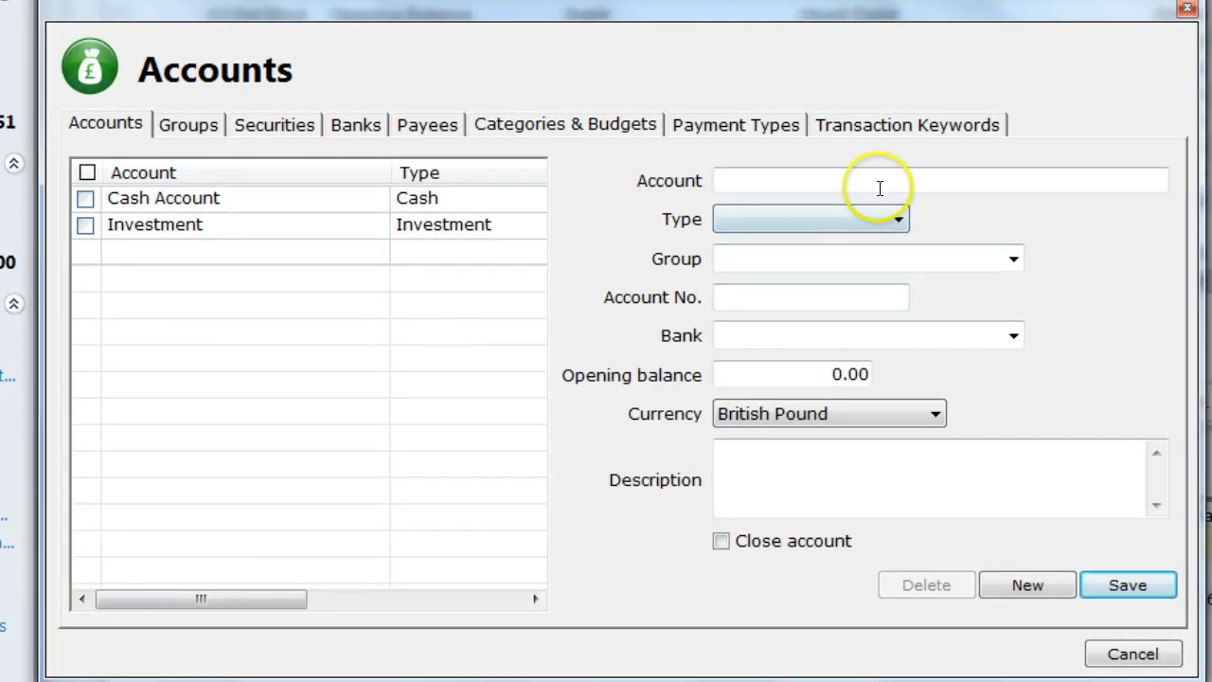
pyautogui.click(880, 180)
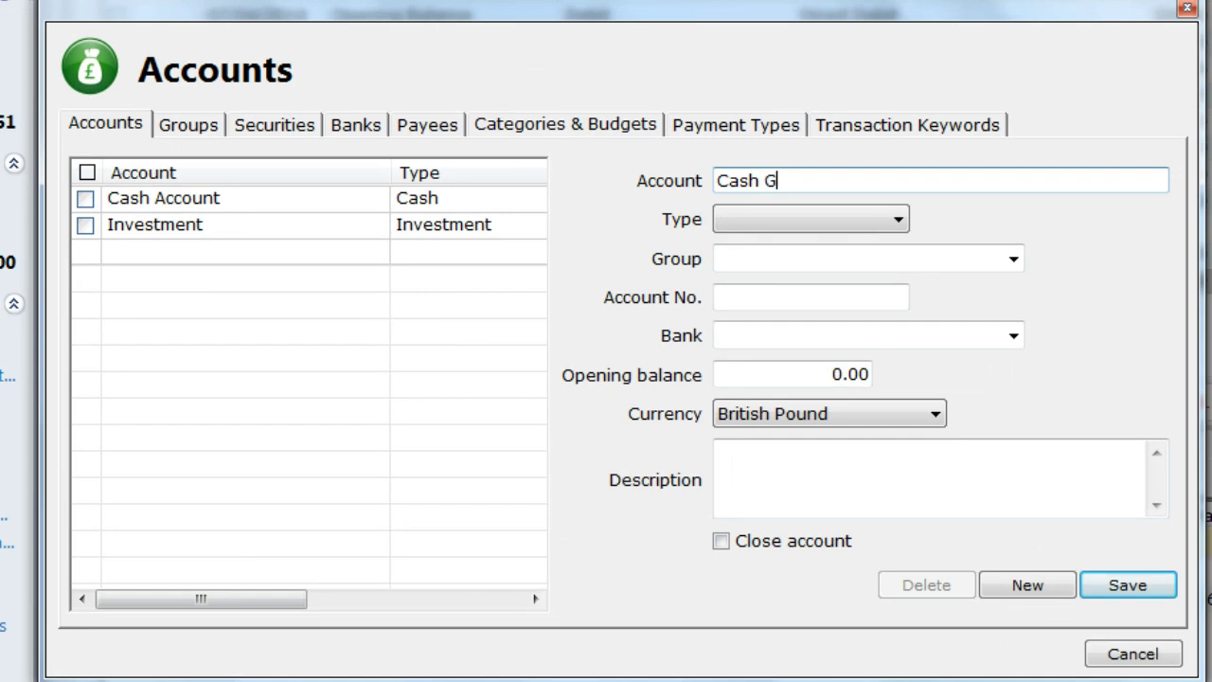
pyautogui.click(892, 219)
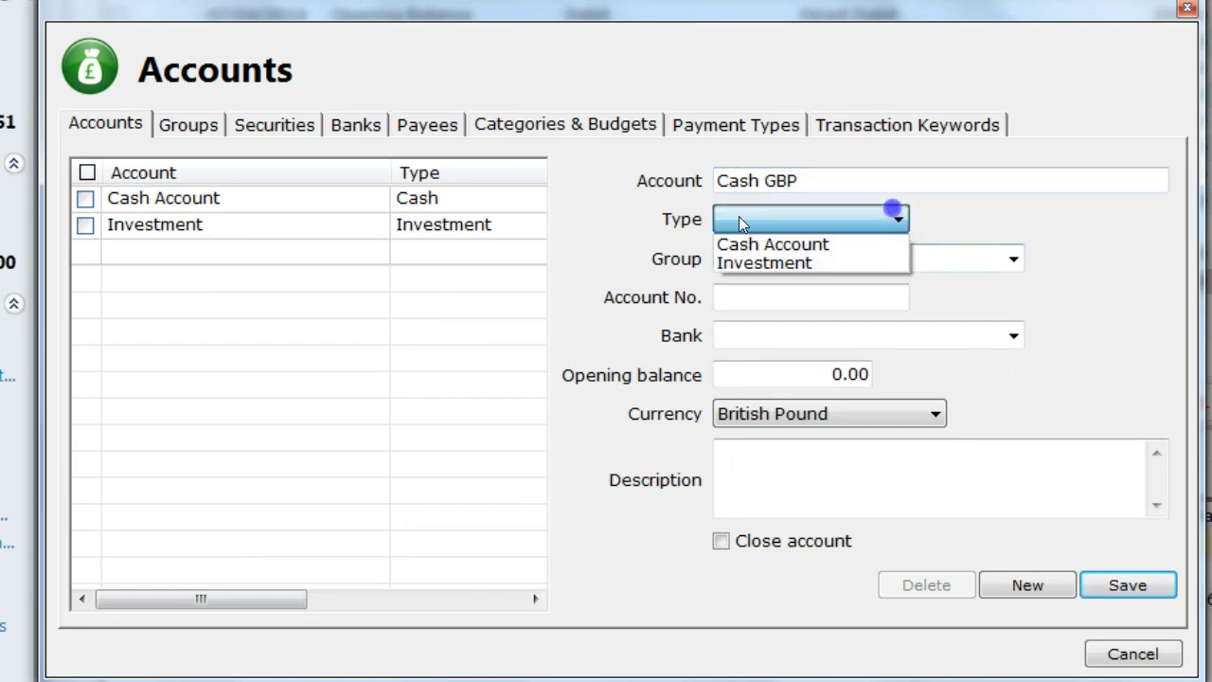
pyautogui.click(798, 246)
pyautogui.click(955, 256)
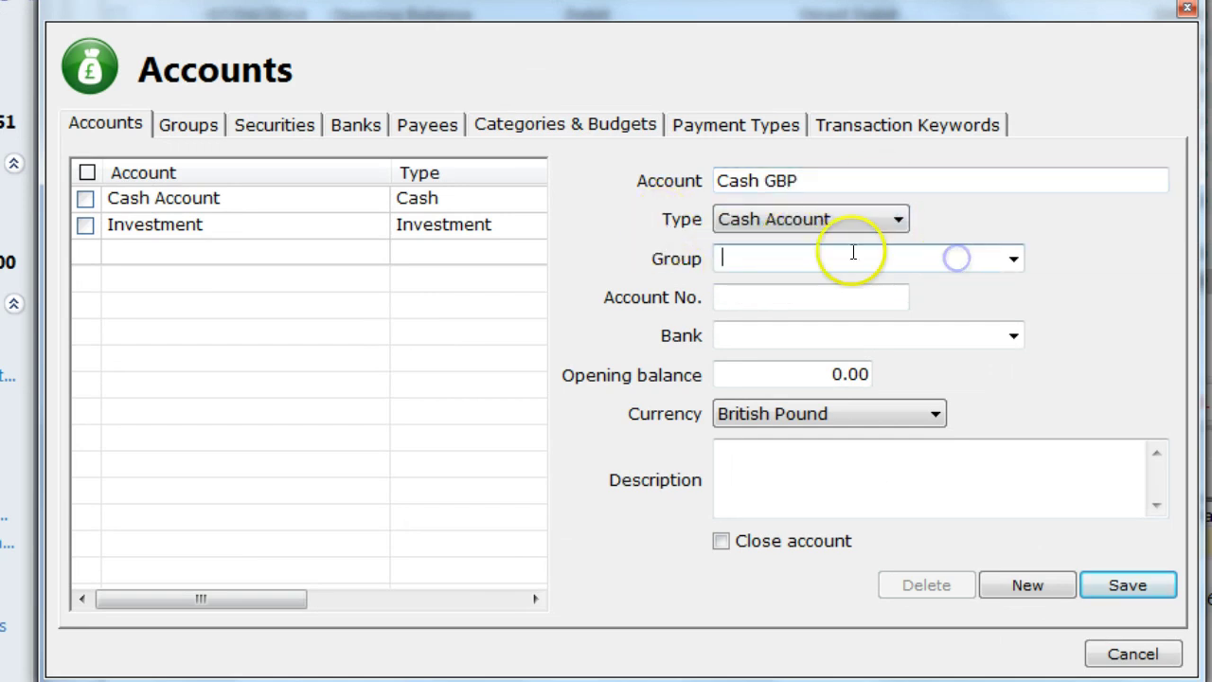
pyautogui.write('Bank')
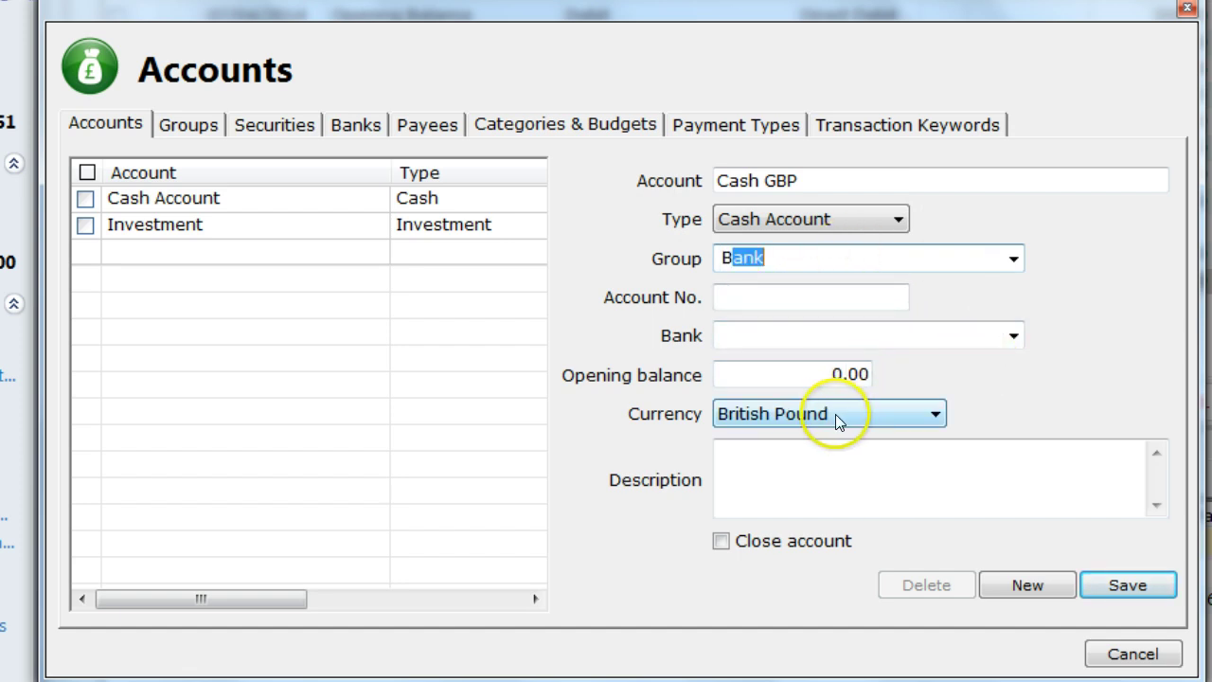
pyautogui.click(788, 414)
pyautogui.click(768, 406)
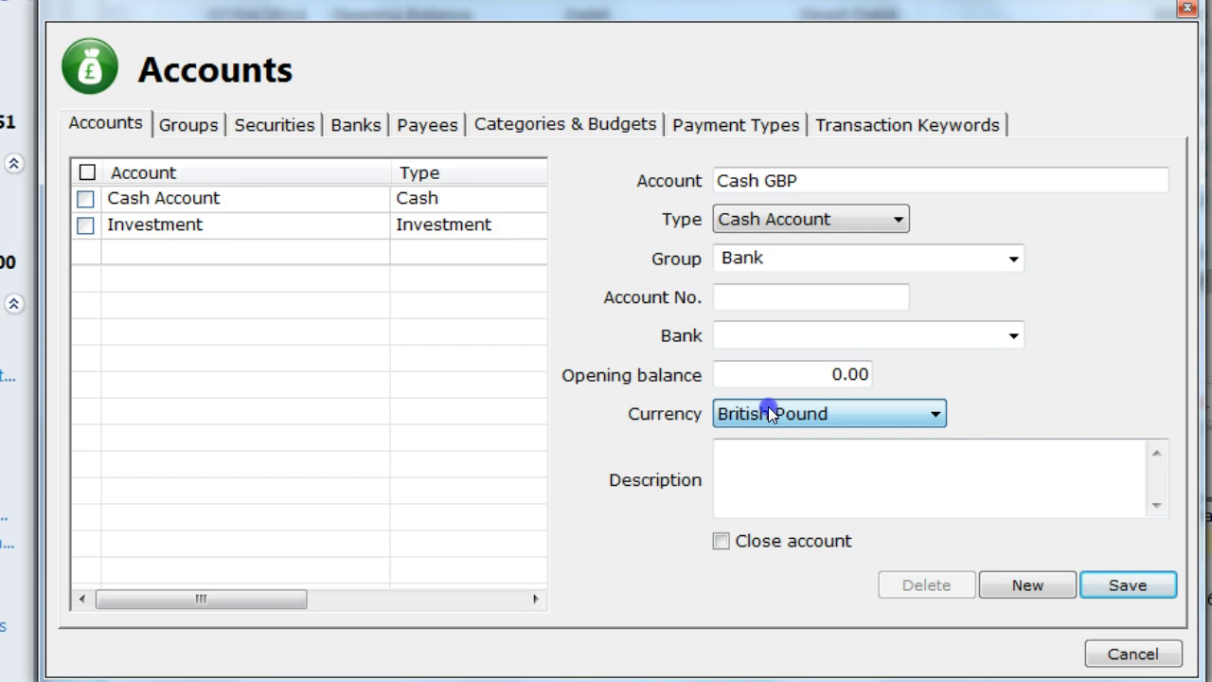
pyautogui.click(769, 441)
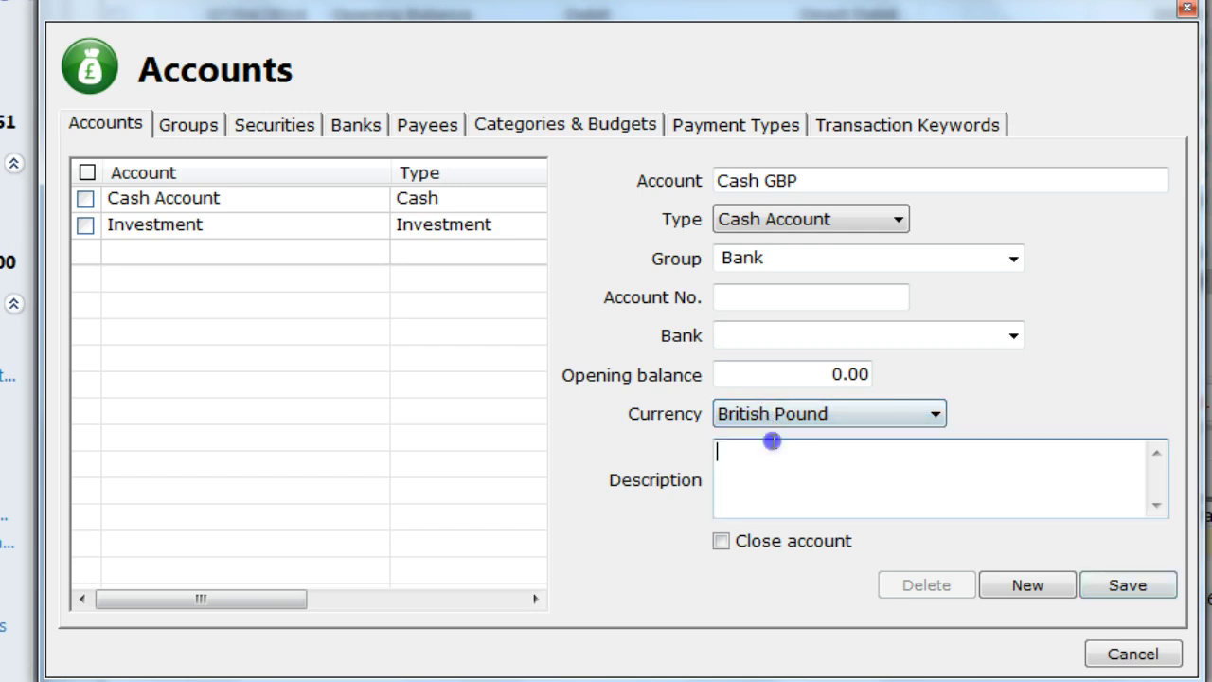
pyautogui.click(1131, 585)
# Add a second account named Cash EUR of type Cash Account in the Bank group with currency Euro, and close the account setup
pyautogui.click(776, 179)
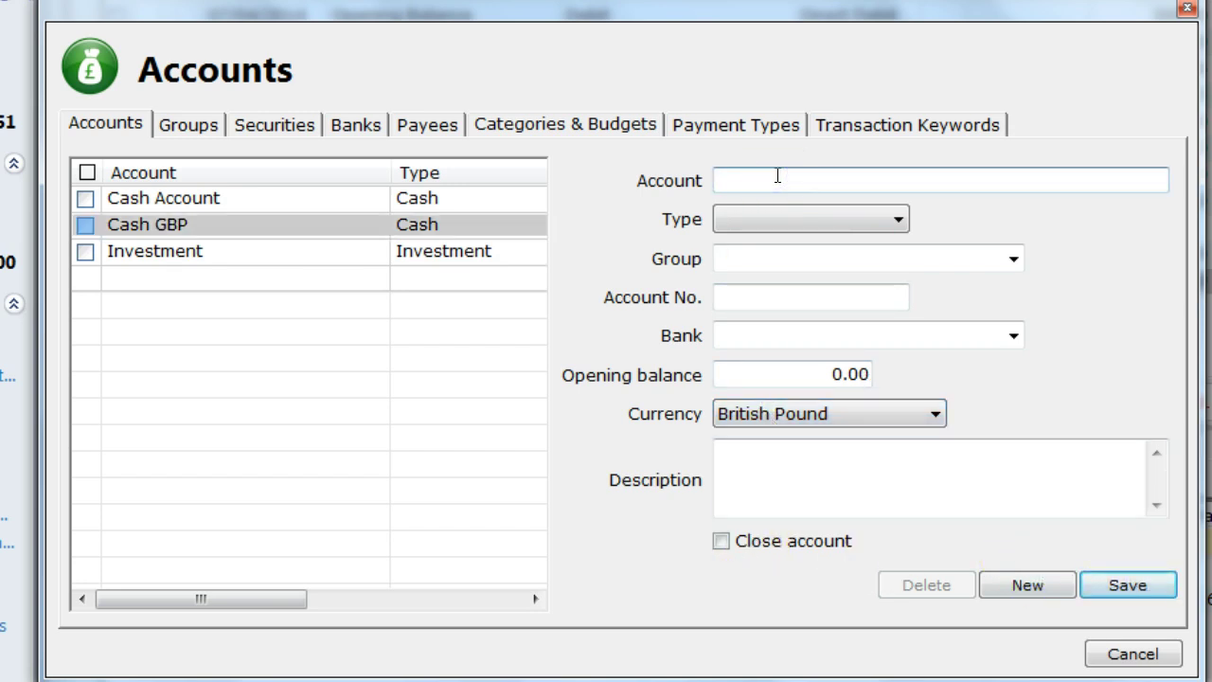
pyautogui.write('Cash EUR')
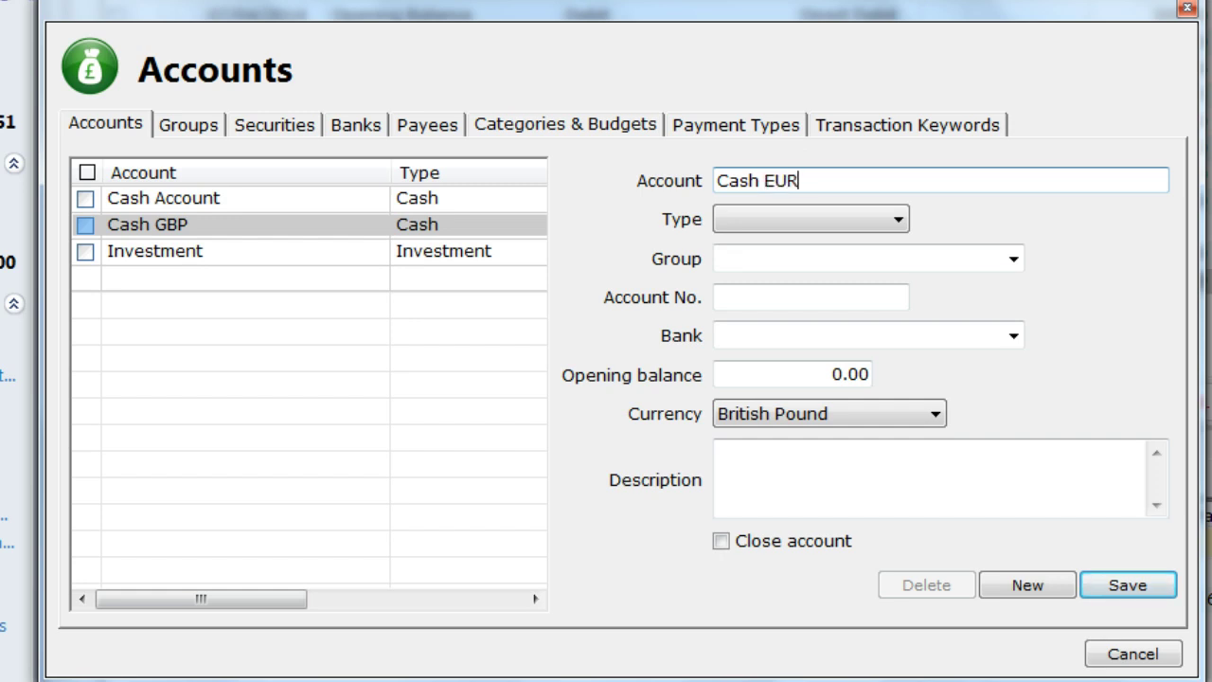
pyautogui.click(858, 252)
pyautogui.write('Bank')
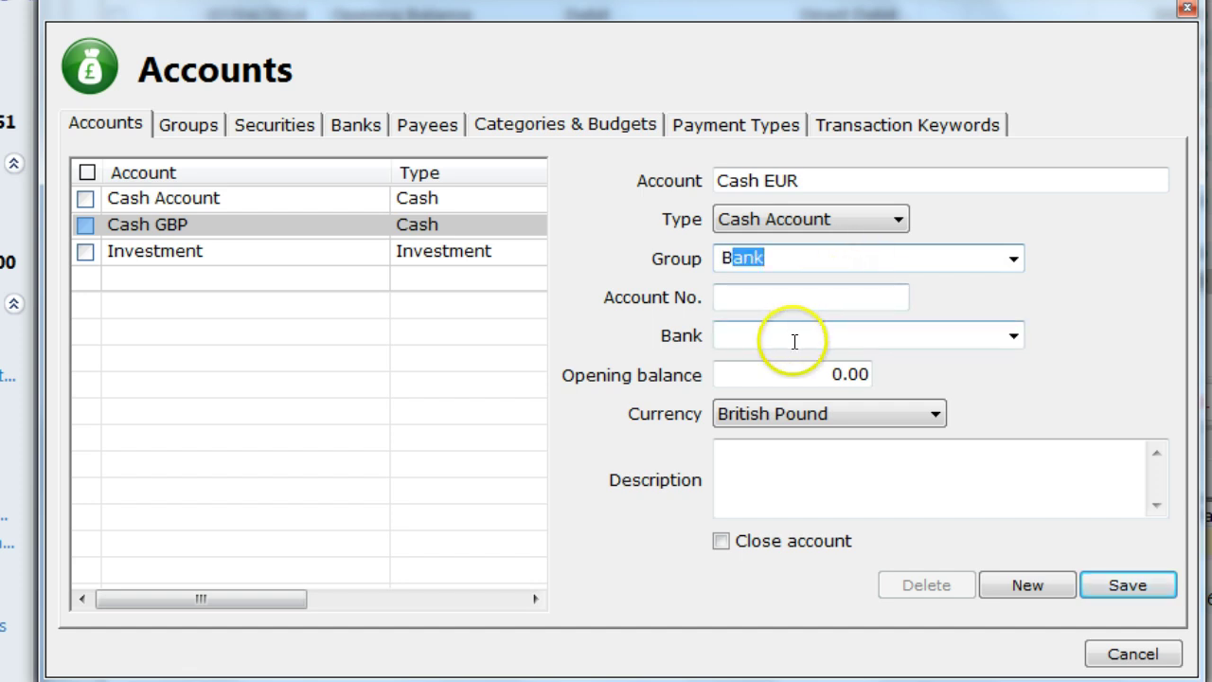
pyautogui.click(796, 336)
pyautogui.click(778, 411)
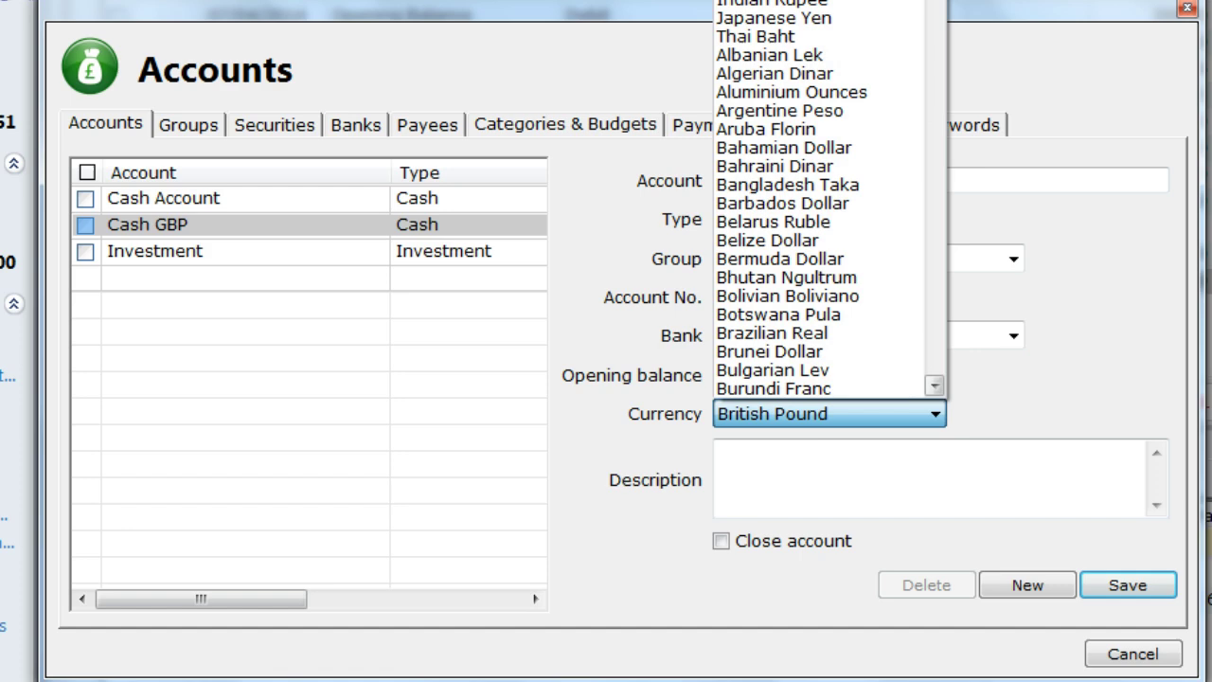
pyautogui.scroll(1, 792, 199)
pyautogui.click(767, 2)
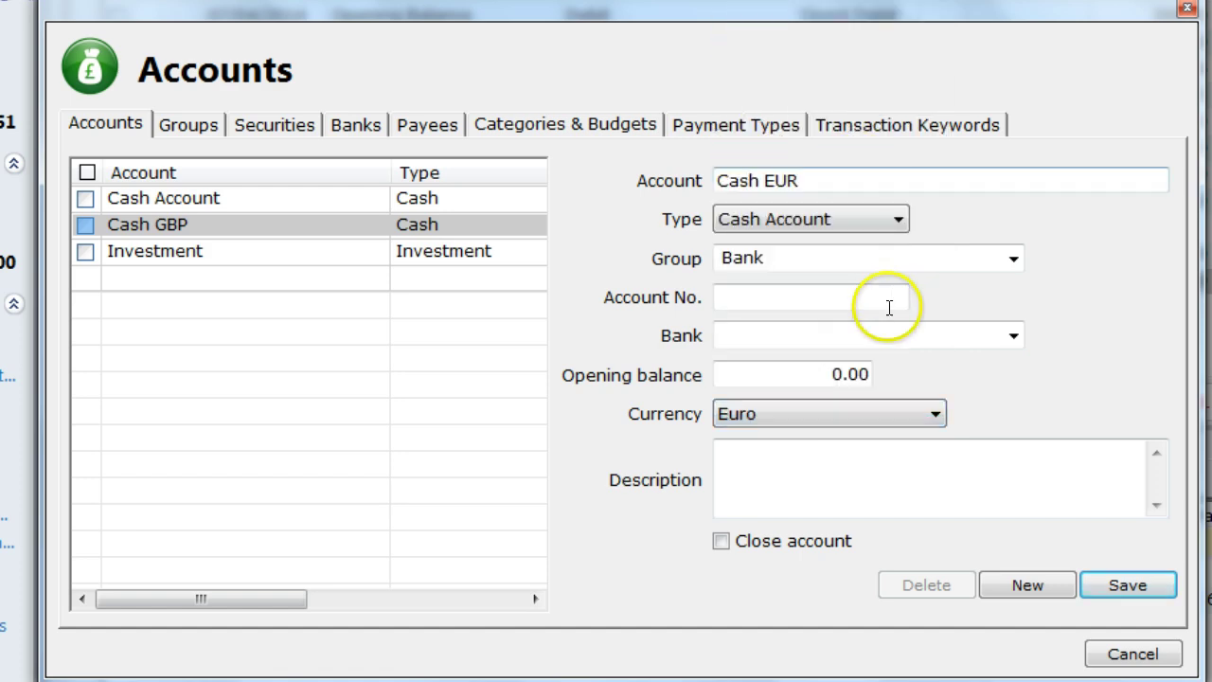
pyautogui.click(766, 463)
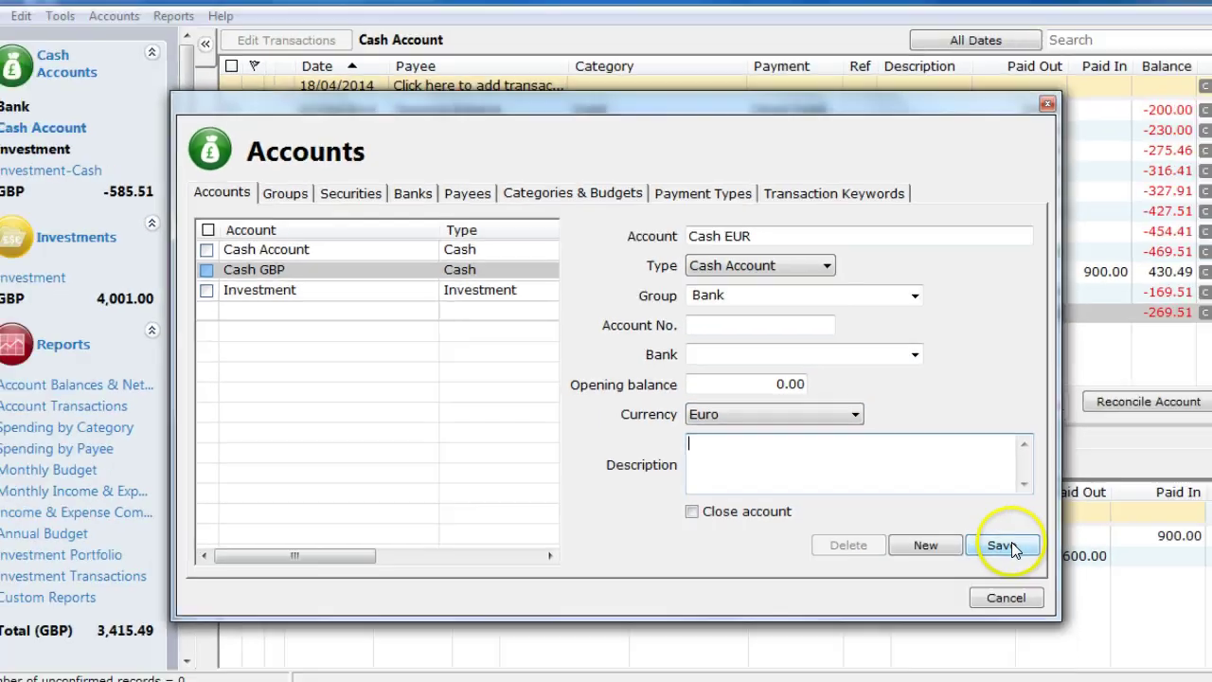
pyautogui.click(1009, 546)
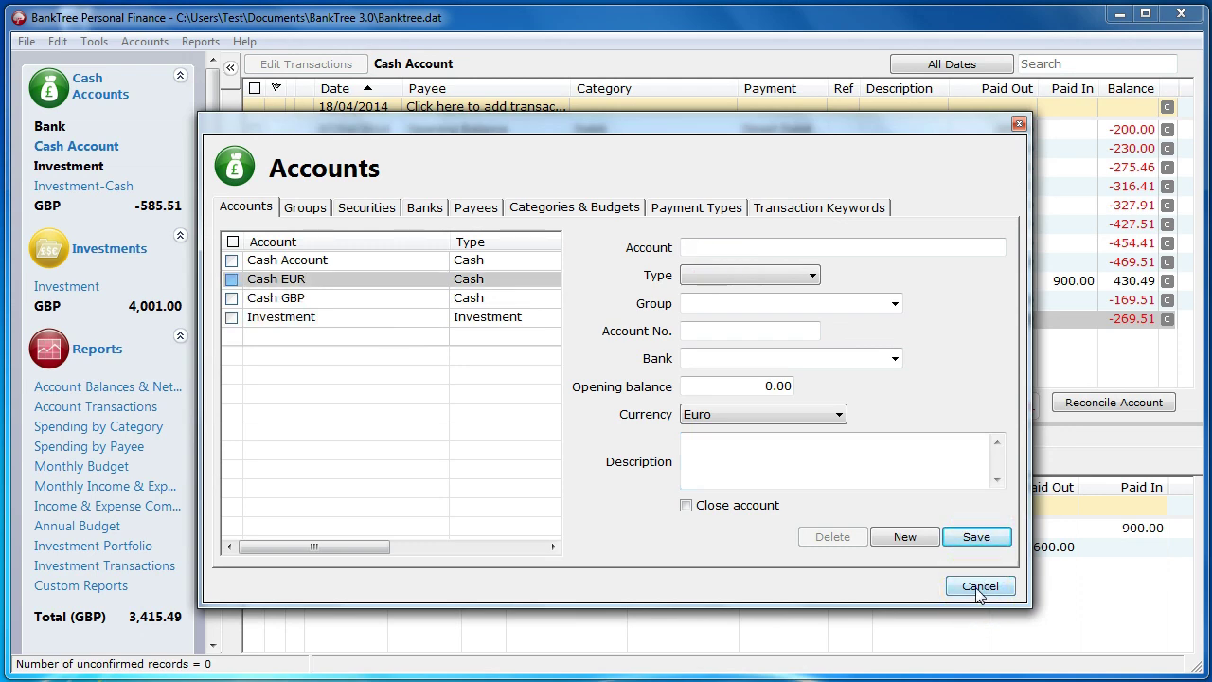
pyautogui.click(978, 587)
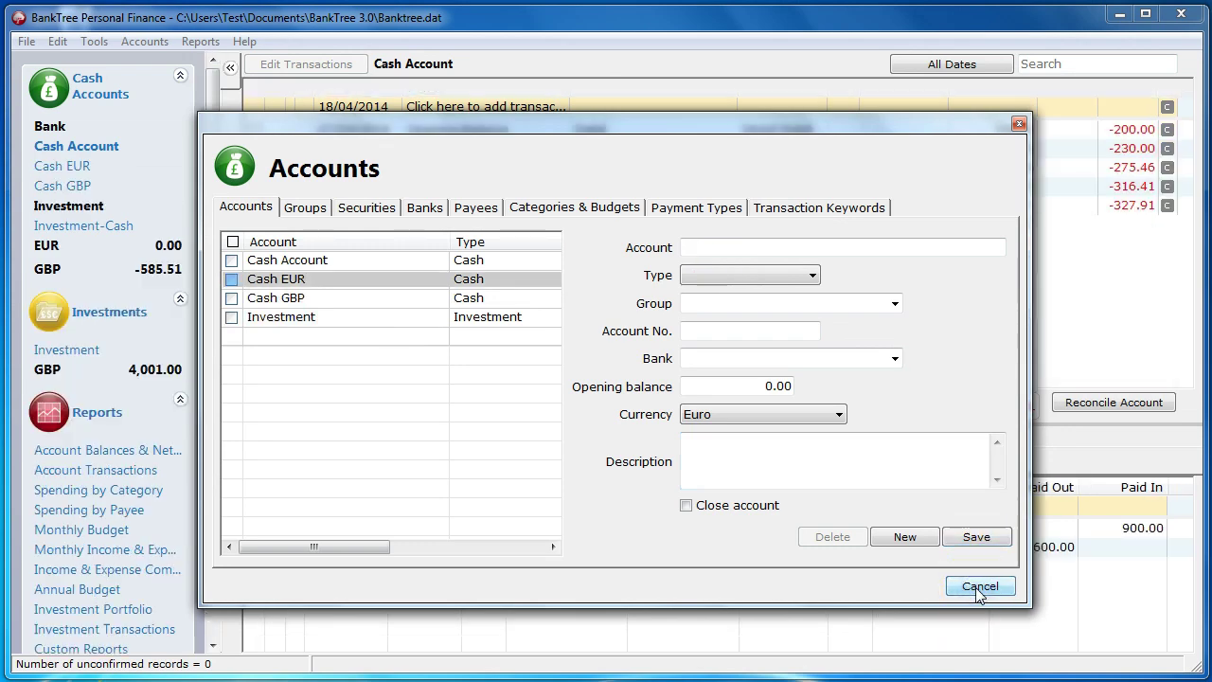
# Examine the cash accounts, including Cash EUR and Cash GBP, and the totals in the account sidebar
pyautogui.click(135, 114)
pyautogui.click(75, 151)
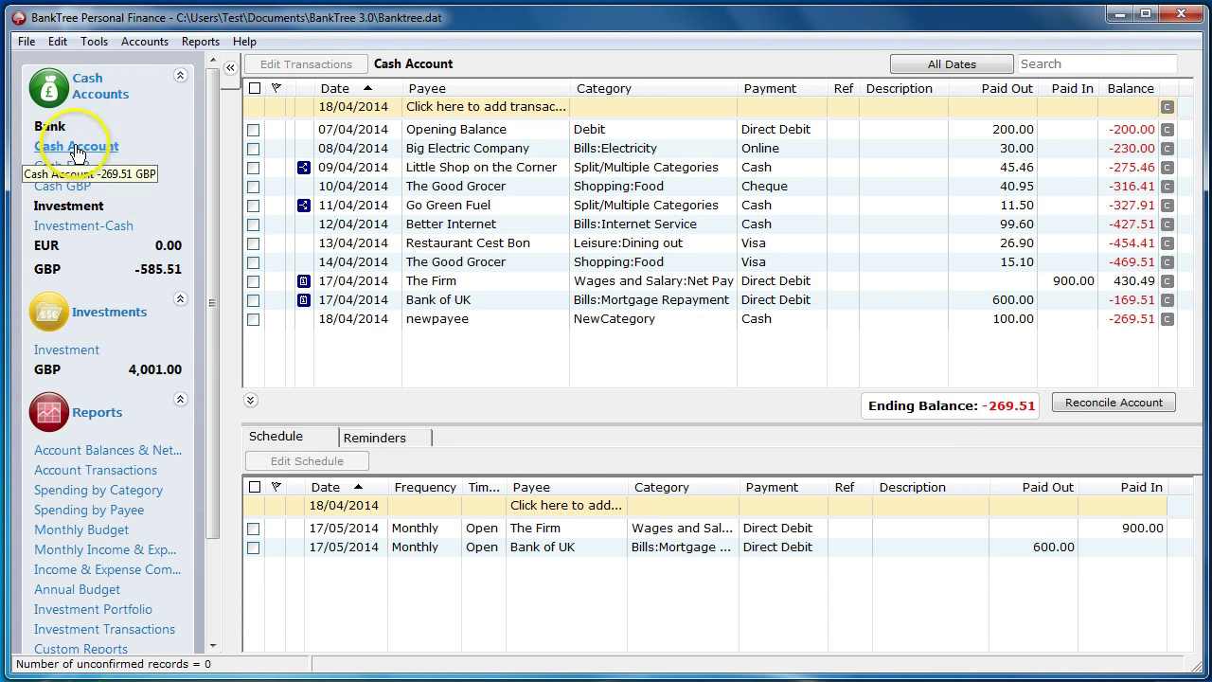
pyautogui.click(76, 194)
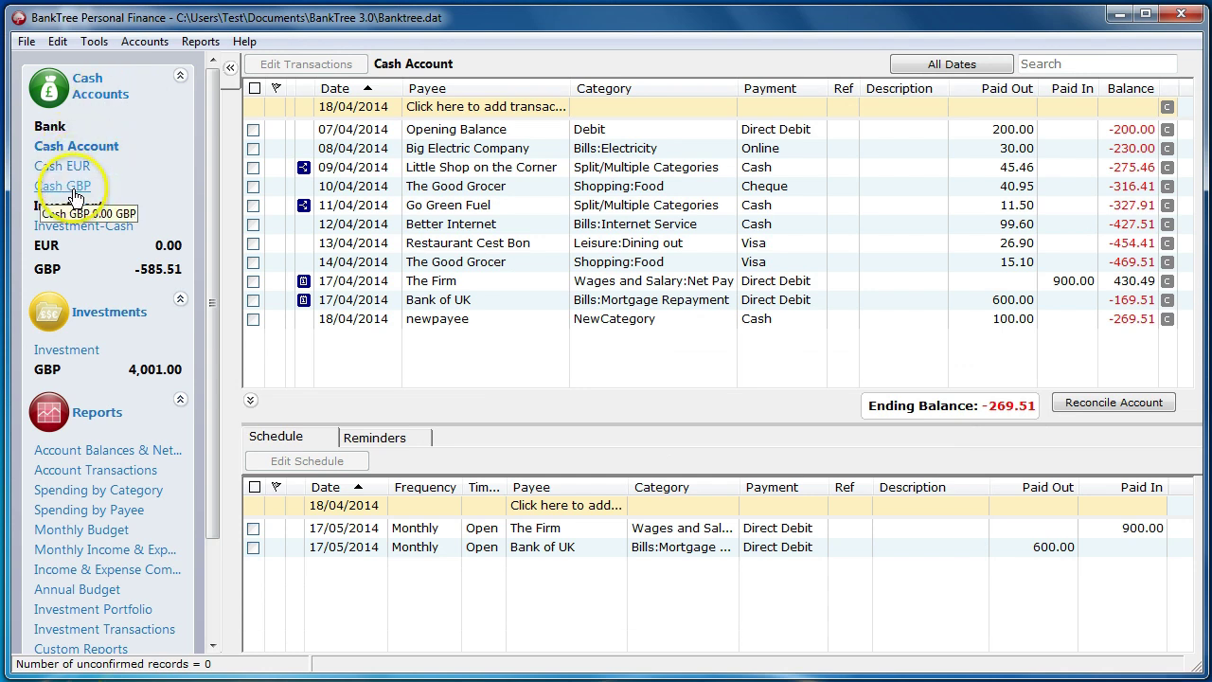
pyautogui.moveTo(211, 157); pyautogui.dragTo(212, 287)
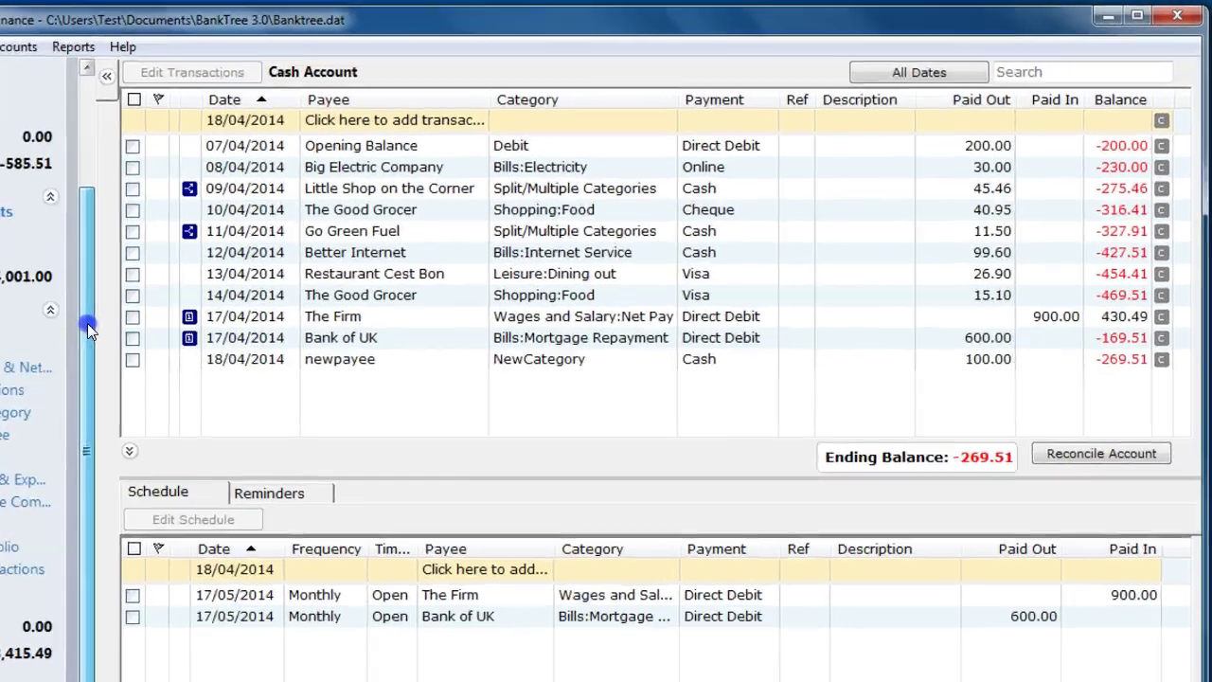
# Start a new Cash Account transaction with the payee Bank of UK and set its category to the transfer account Cash GBP
pyautogui.click(317, 119)
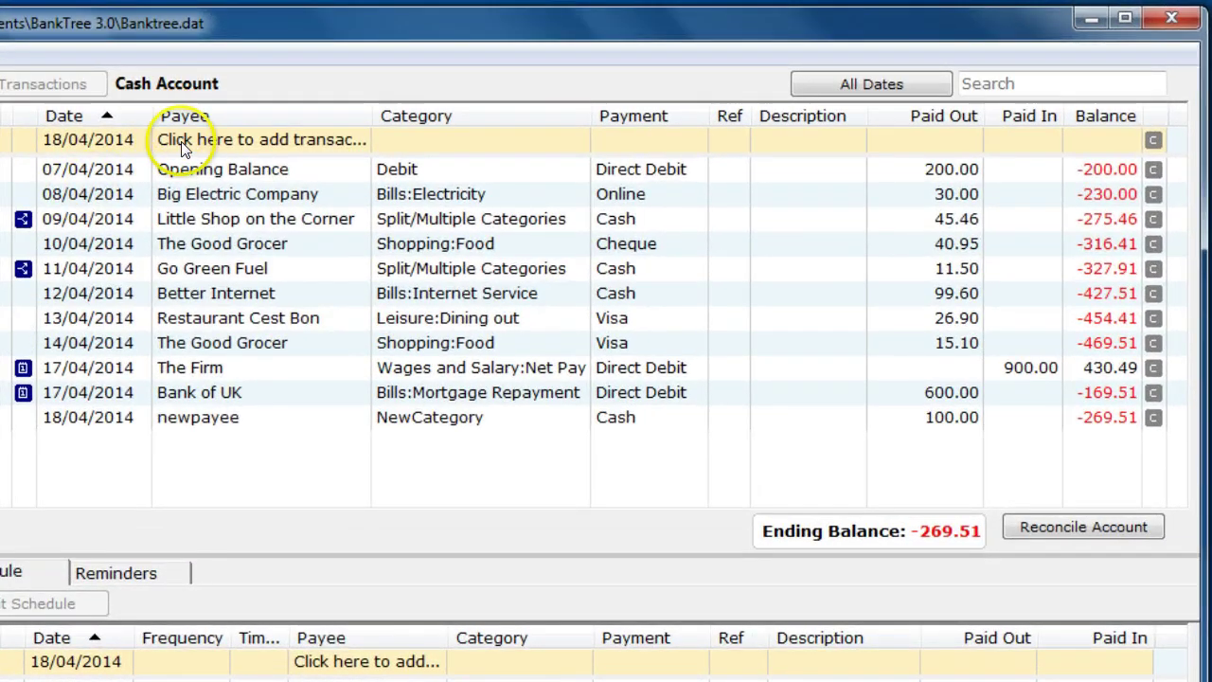
pyautogui.click(479, 122)
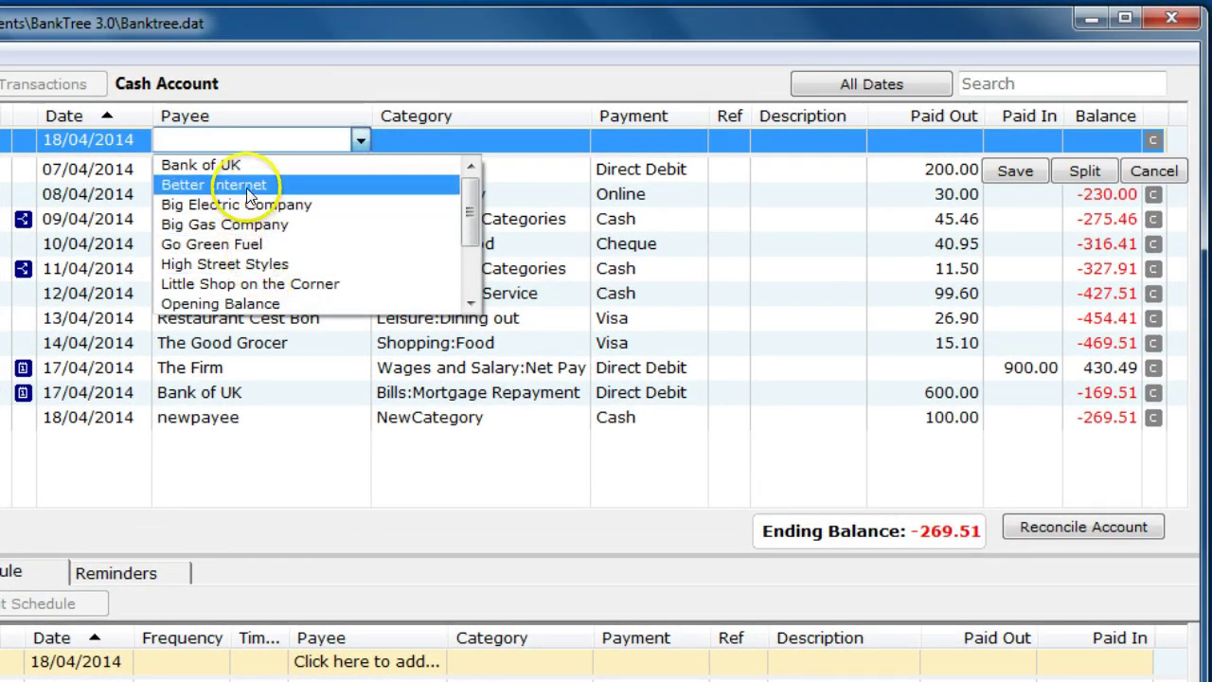
pyautogui.click(243, 171)
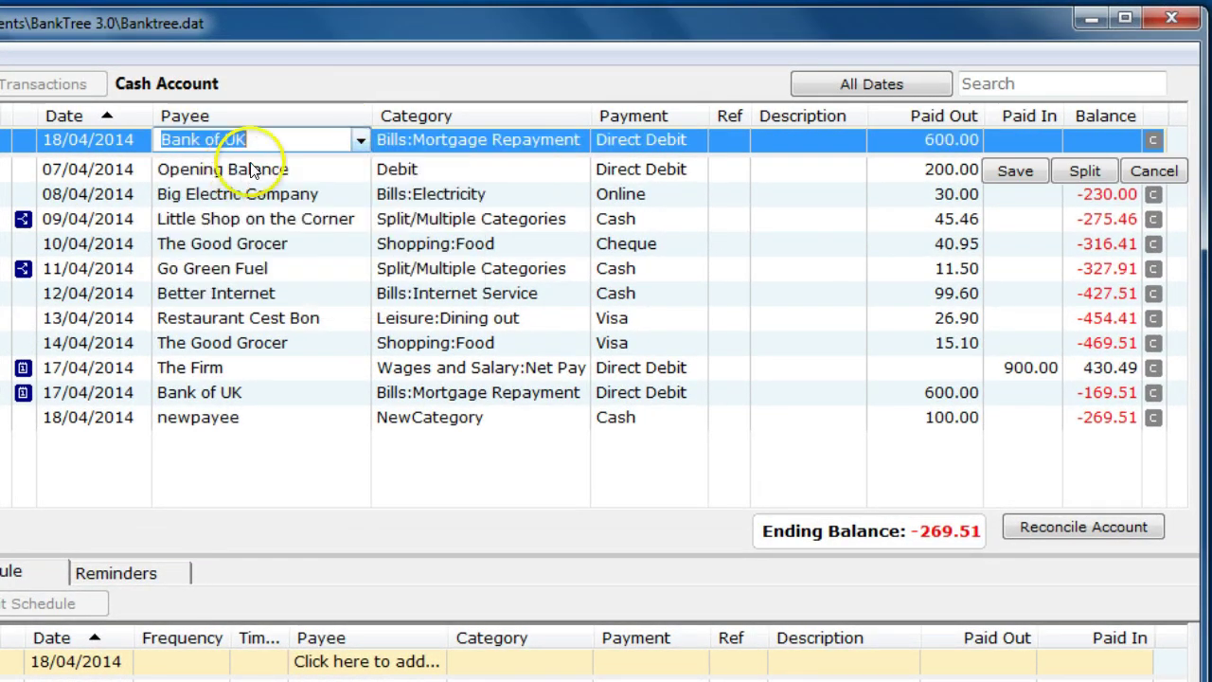
pyautogui.click(500, 137)
pyautogui.moveTo(690, 197); pyautogui.dragTo(692, 189)
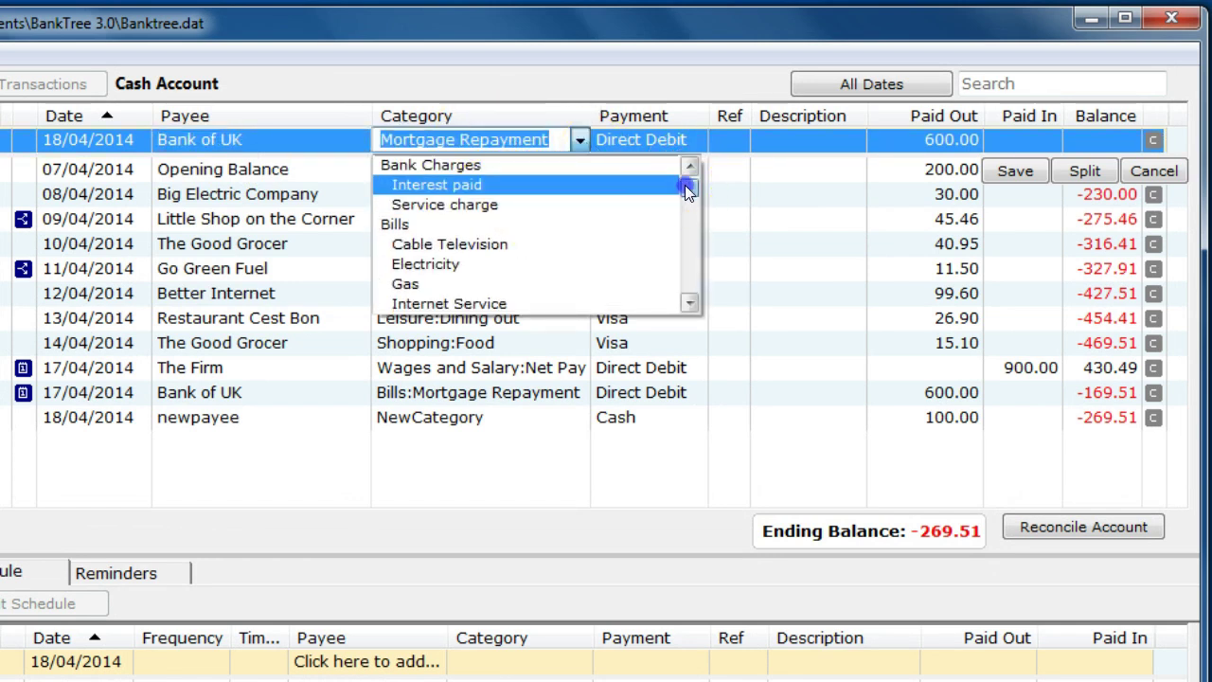
pyautogui.moveTo(688, 189); pyautogui.dragTo(689, 291)
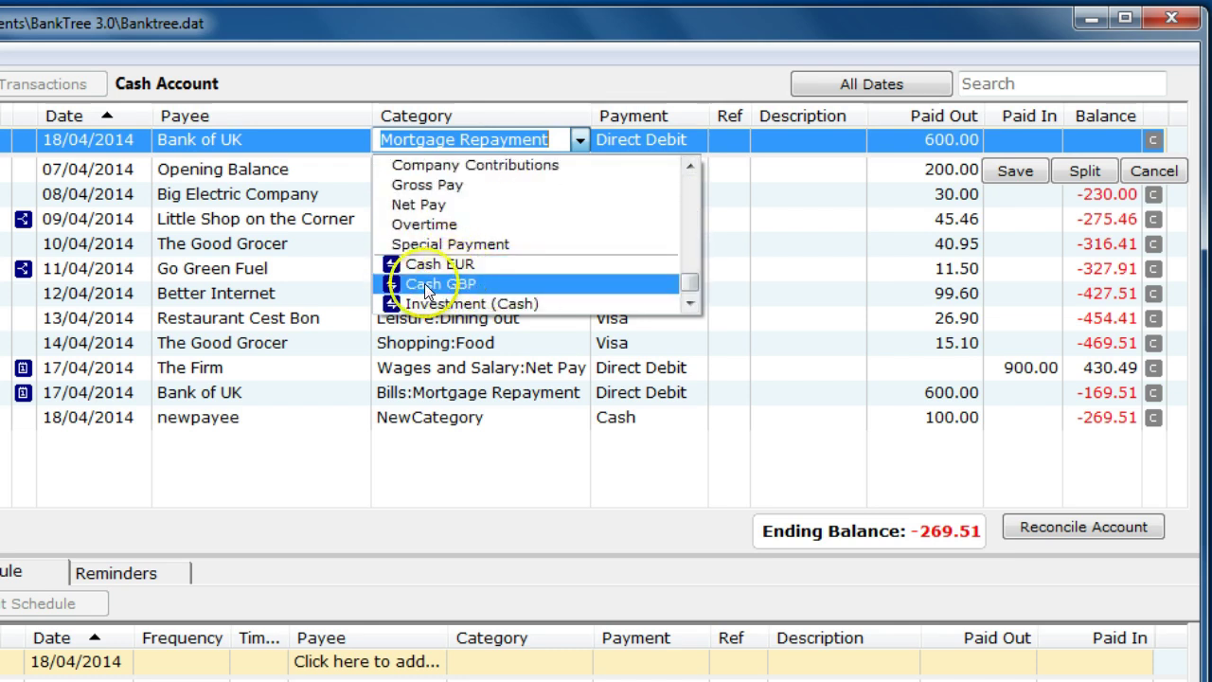
pyautogui.click(426, 286)
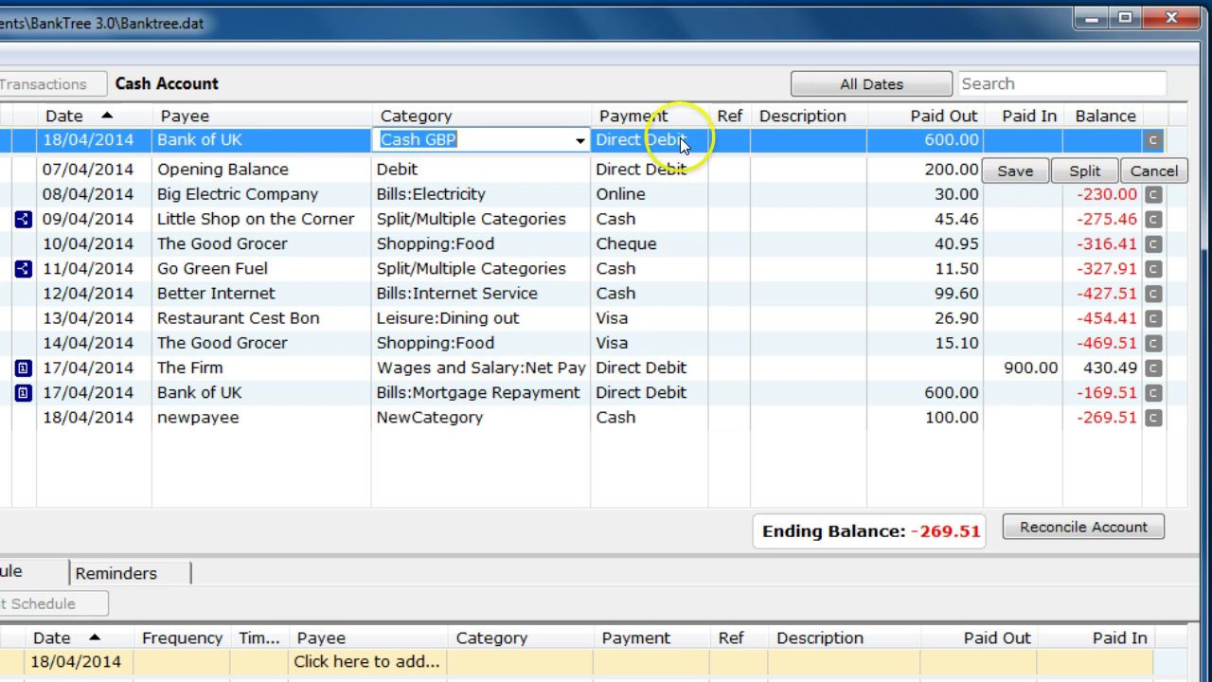
# Set the paid-out amount of the new Bank of UK transfer to 100.00 and save the transaction
pyautogui.click(941, 150)
pyautogui.click(854, 244)
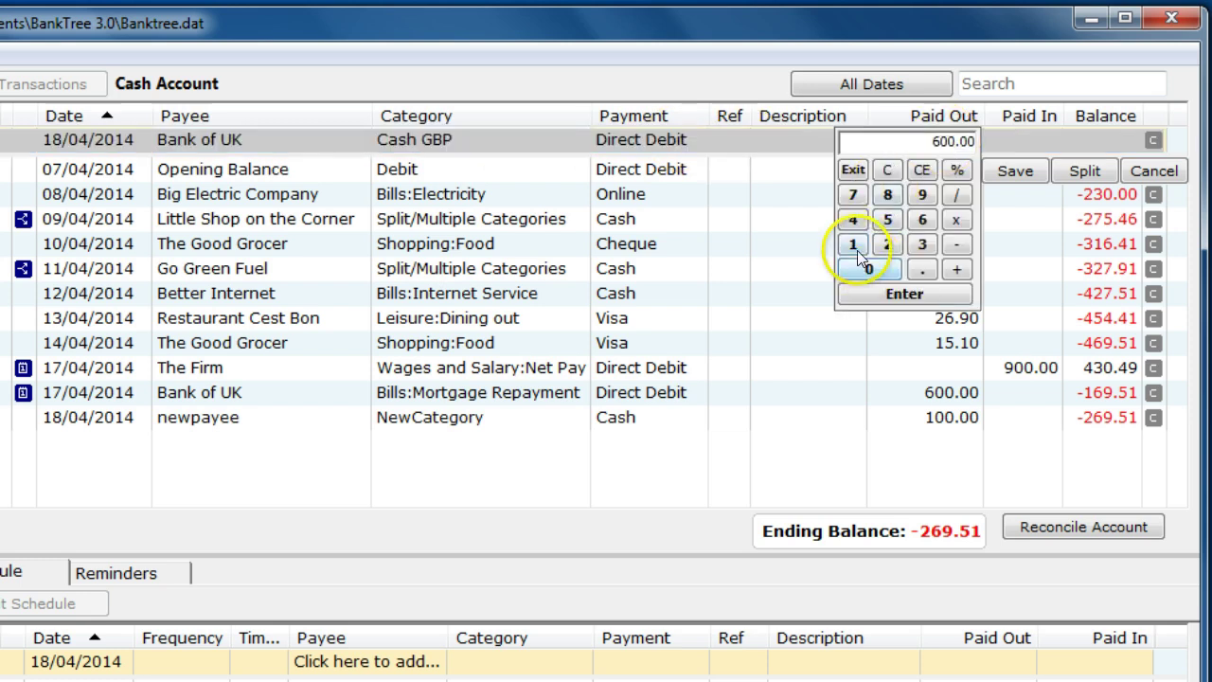
pyautogui.click(862, 265)
pyautogui.click(864, 267)
pyautogui.click(871, 295)
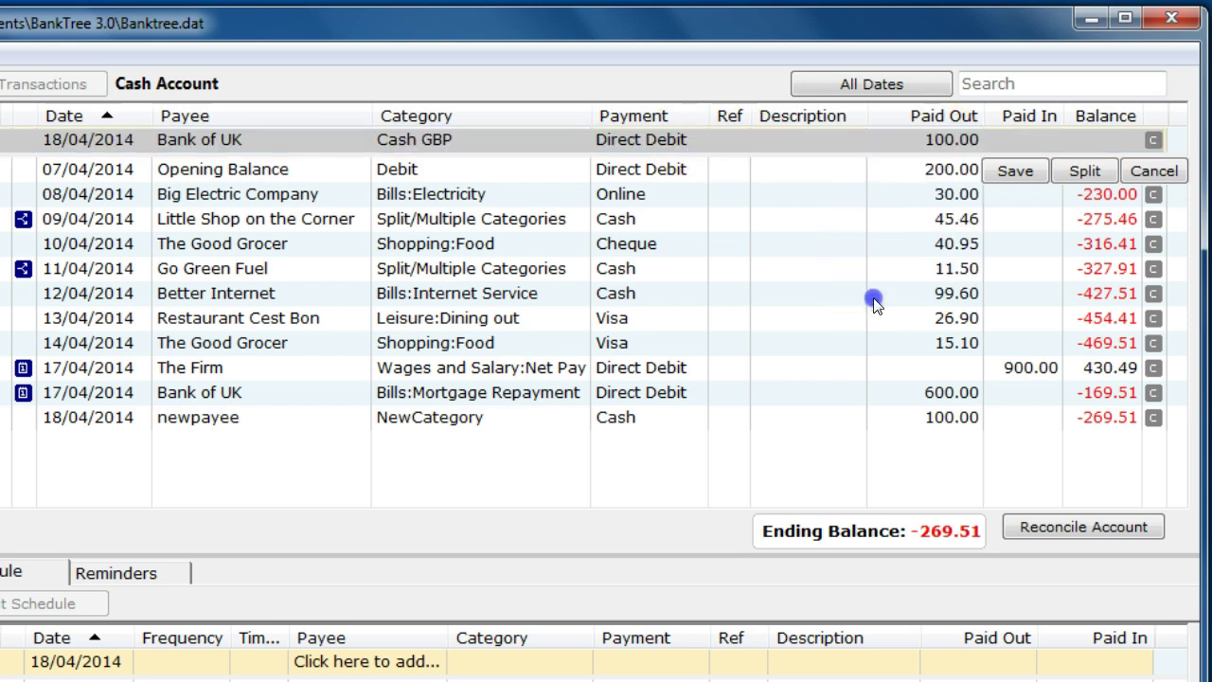
pyautogui.click(1011, 170)
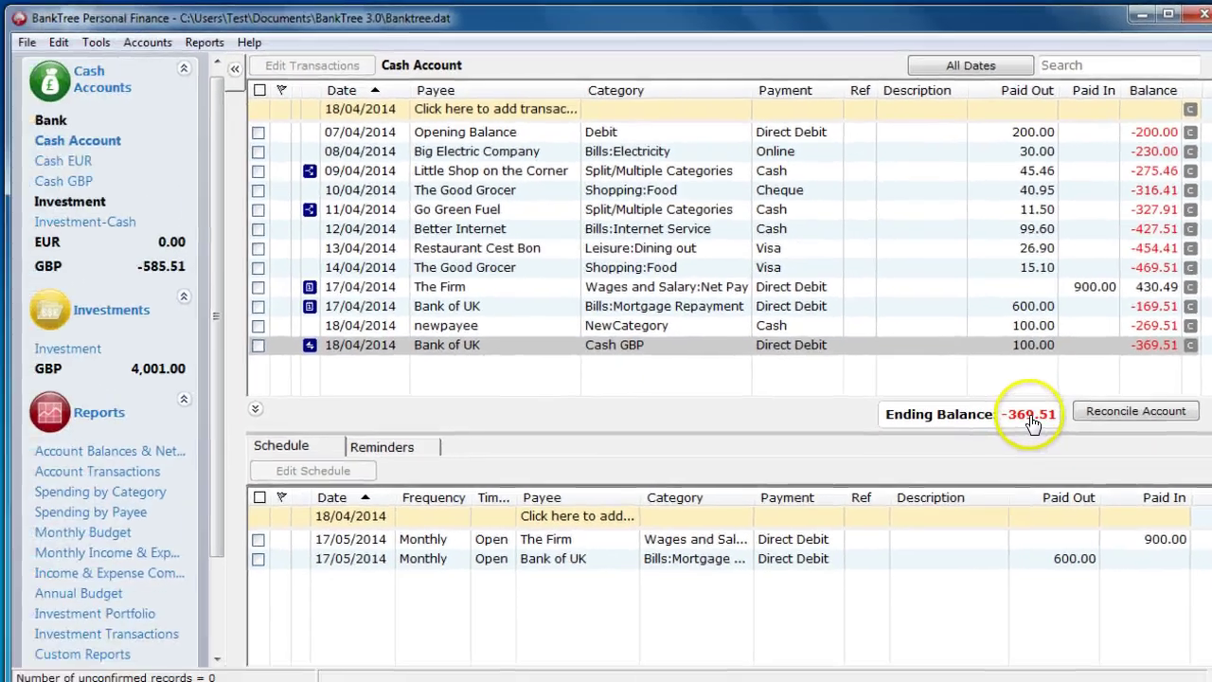
# Follow the Bank of UK transfer from Cash Account to its matching entry in Cash GBP and back again
pyautogui.click(259, 345)
pyautogui.click(259, 345)
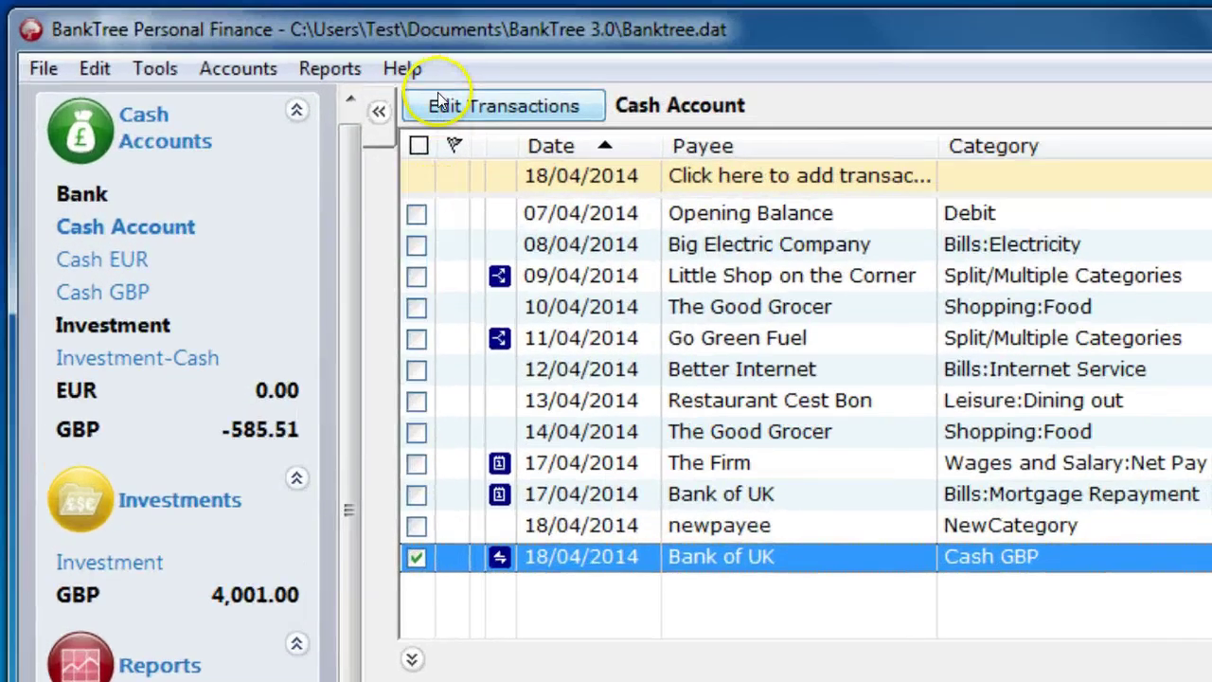
pyautogui.click(439, 102)
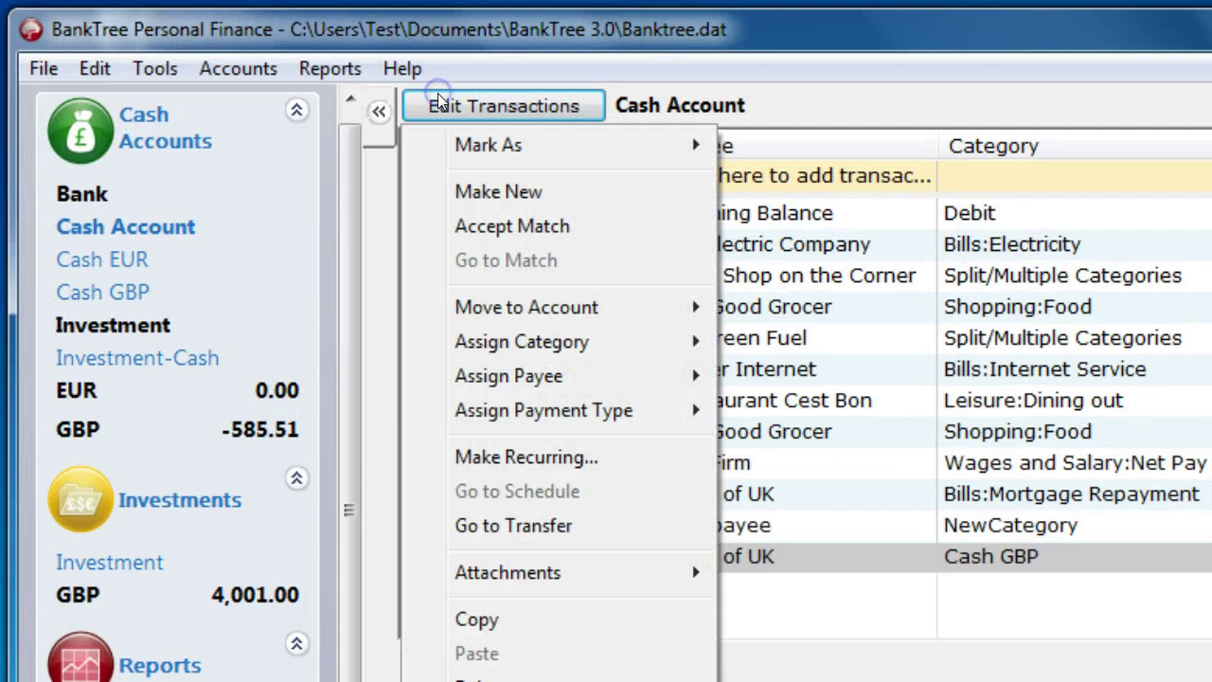
pyautogui.click(478, 527)
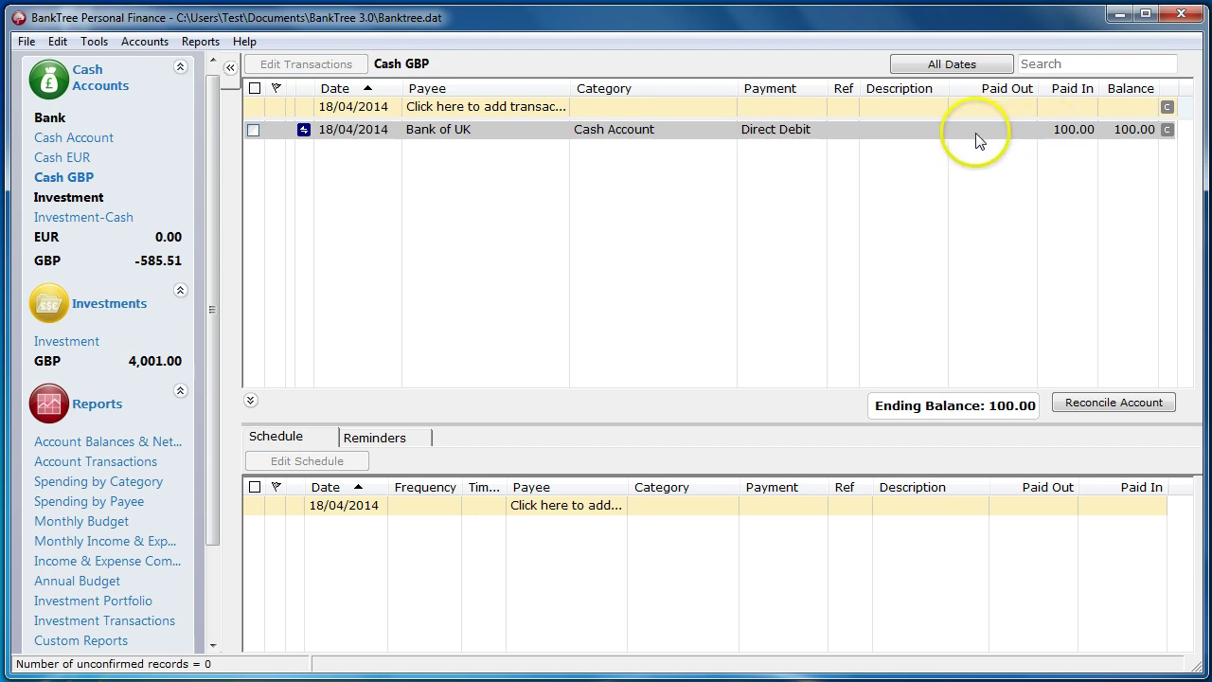
pyautogui.rightClick(1051, 135)
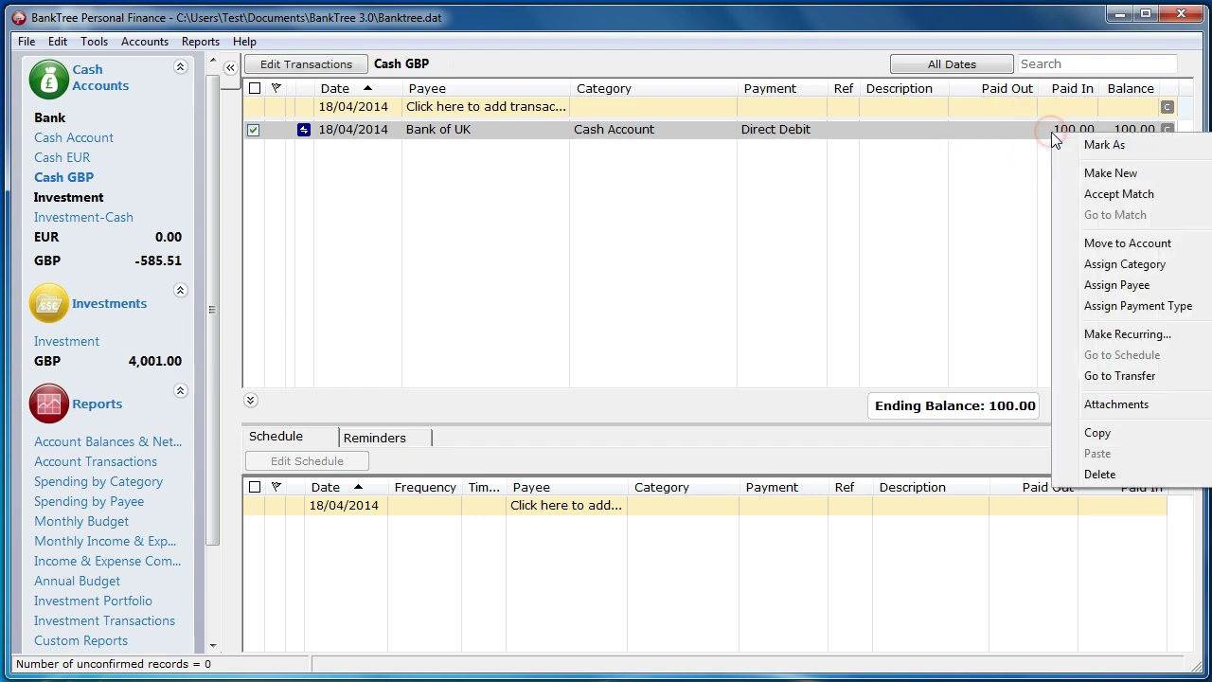
pyautogui.click(1131, 377)
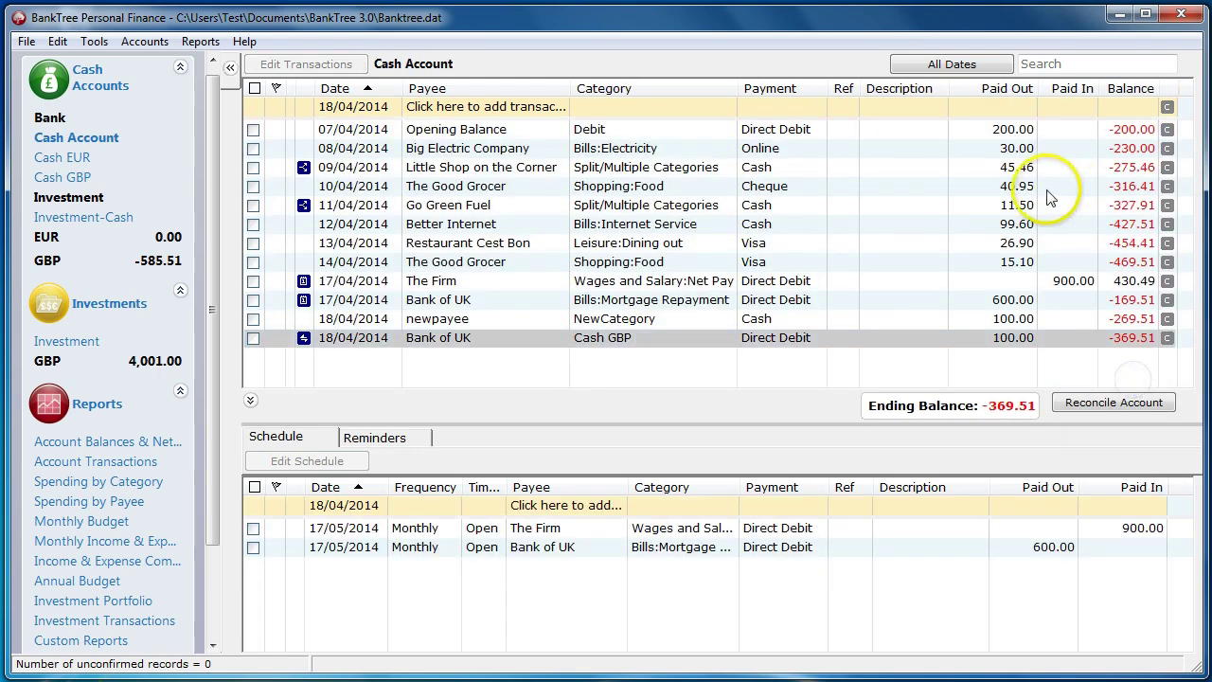
# Go to the Bank of UK transfer's entry in Cash GBP, save its paid-in amount as 120.00, and return to the matching Cash Account entry
pyautogui.click(1020, 345)
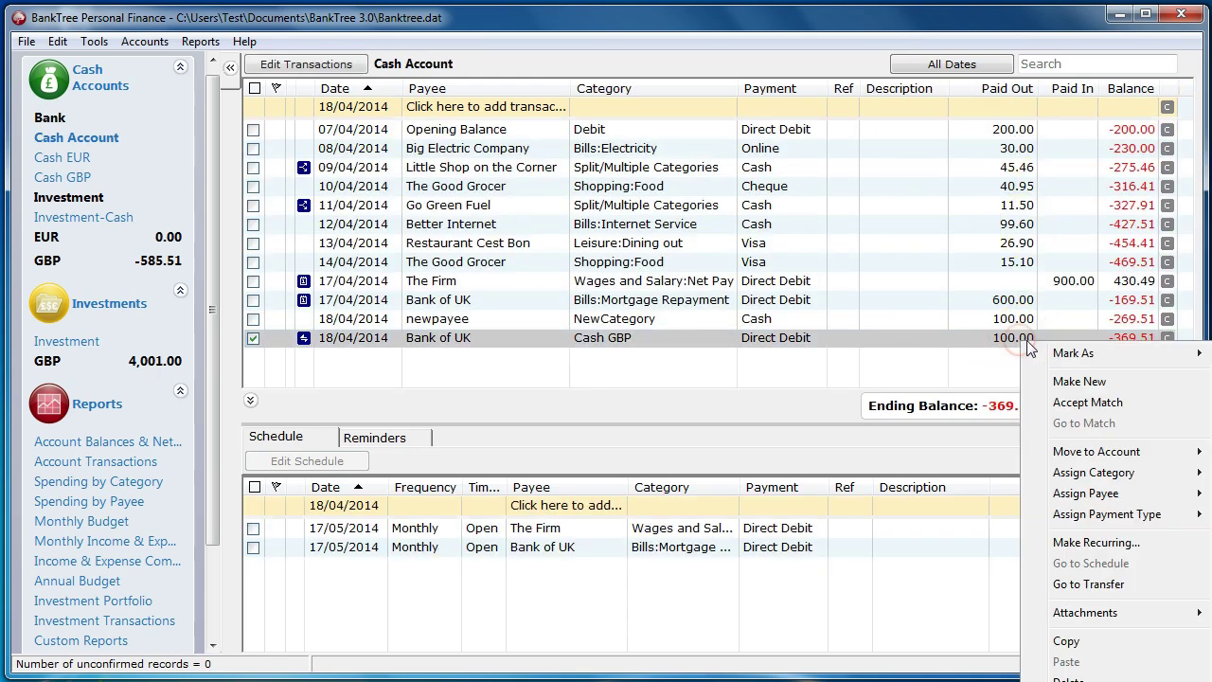
pyautogui.click(1068, 581)
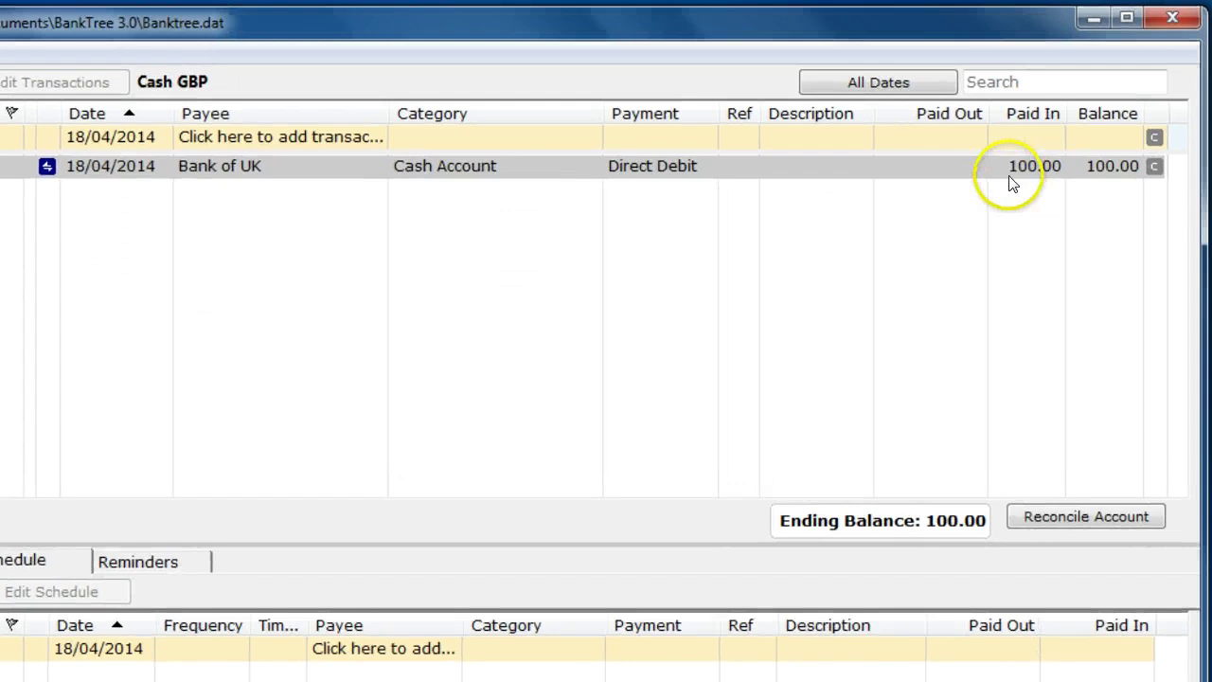
pyautogui.click(1034, 143)
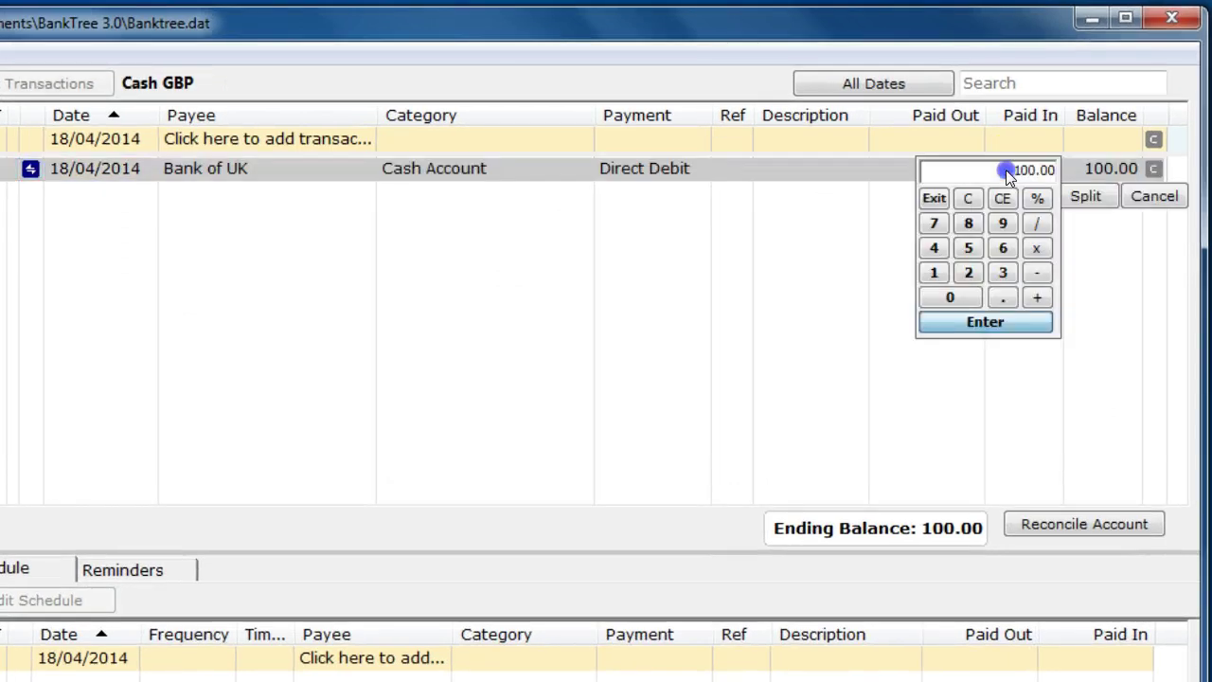
pyautogui.click(933, 273)
pyautogui.click(968, 272)
pyautogui.click(950, 297)
pyautogui.click(979, 327)
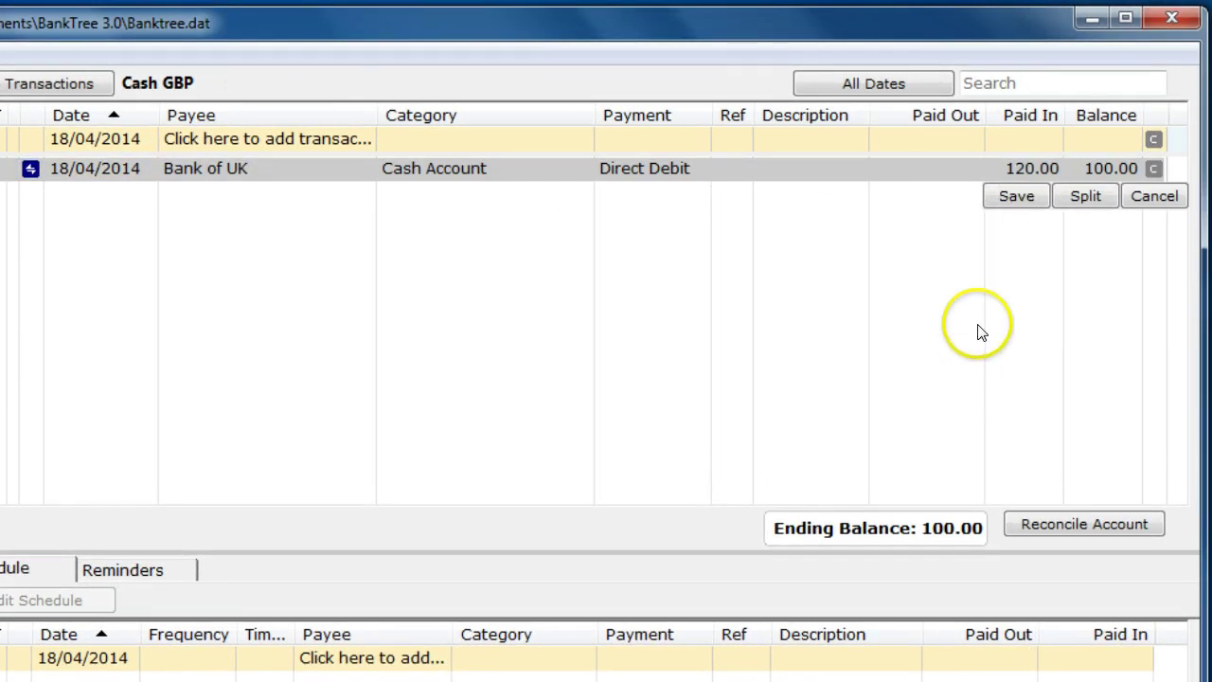
pyautogui.click(1007, 194)
pyautogui.rightClick(992, 170)
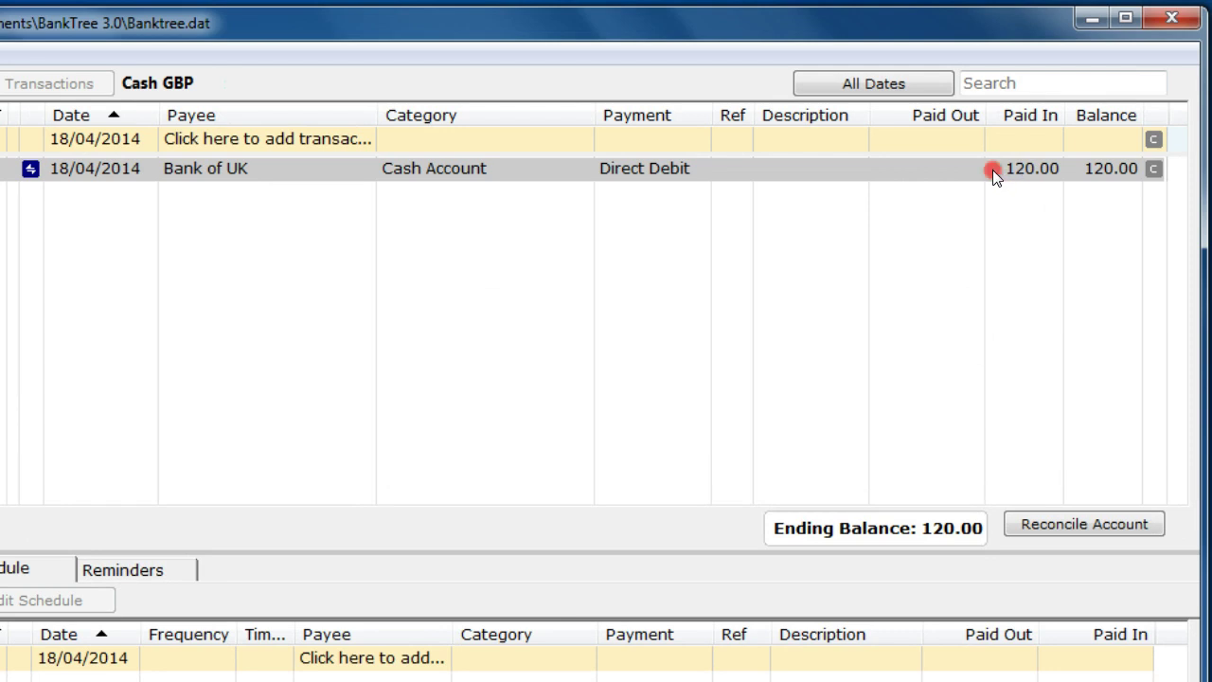
pyautogui.click(1077, 488)
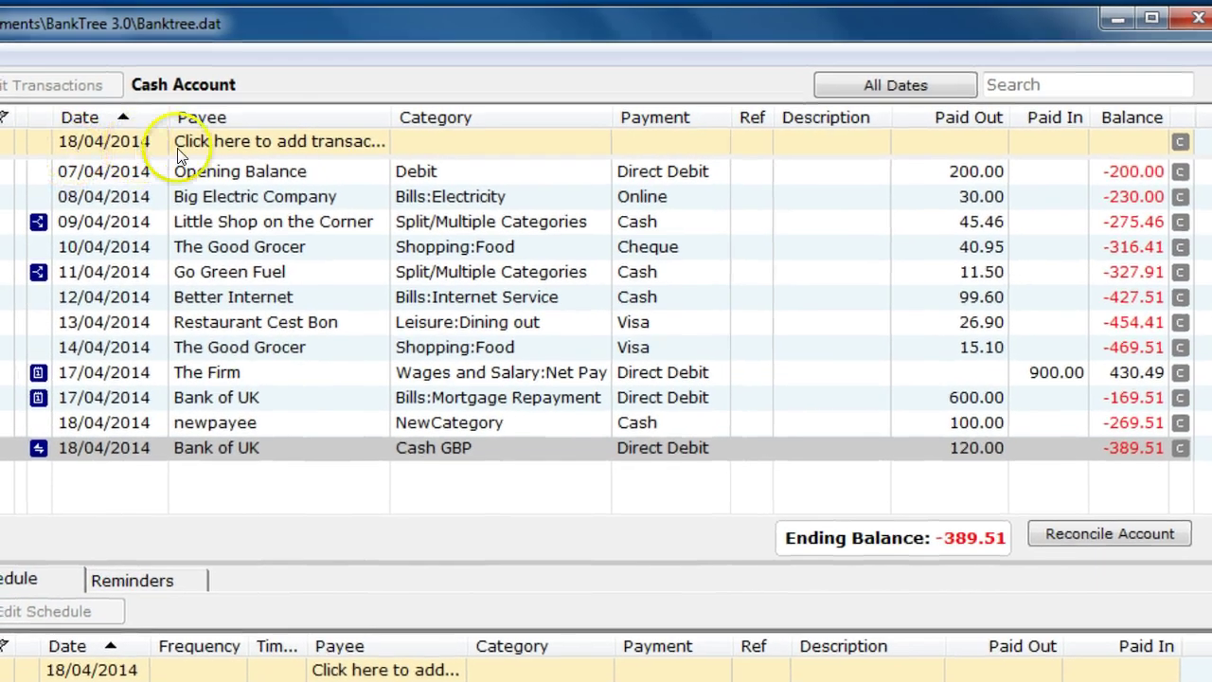
# Start a new Cash Account transaction with payee Transfer Trans, transfer category Cash EUR and payment type Direct Debit
pyautogui.click(230, 142)
pyautogui.write('Transfer')
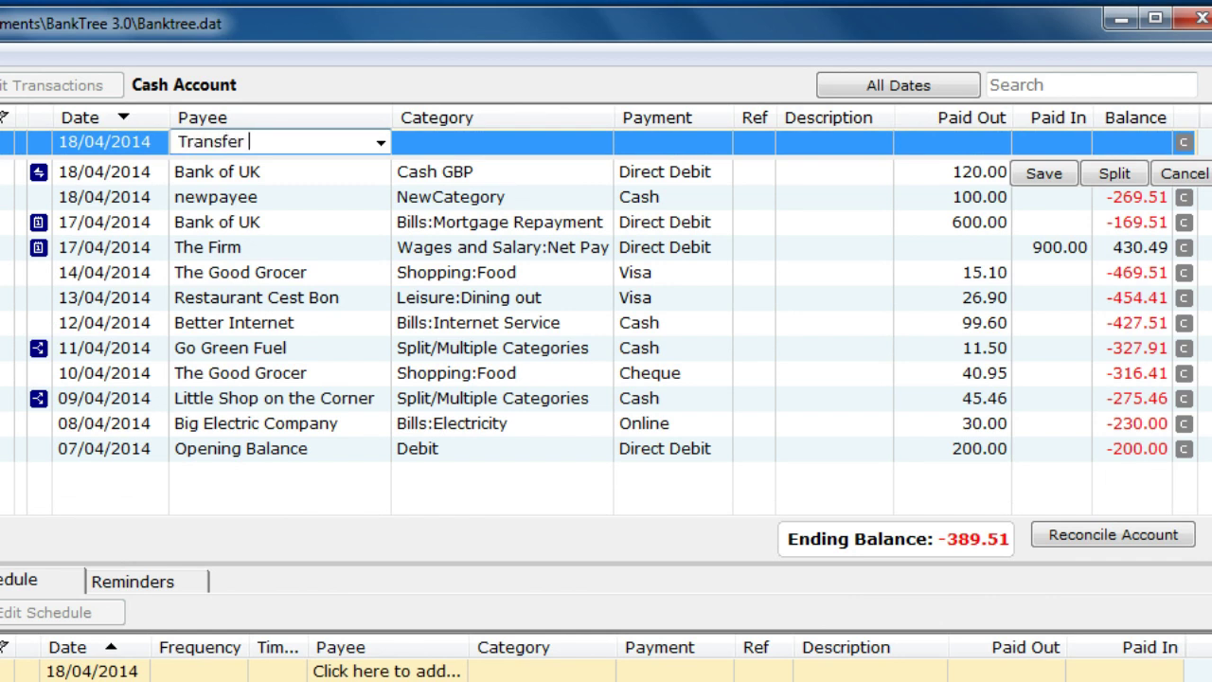
pyautogui.write(' Trans')
pyautogui.click(488, 141)
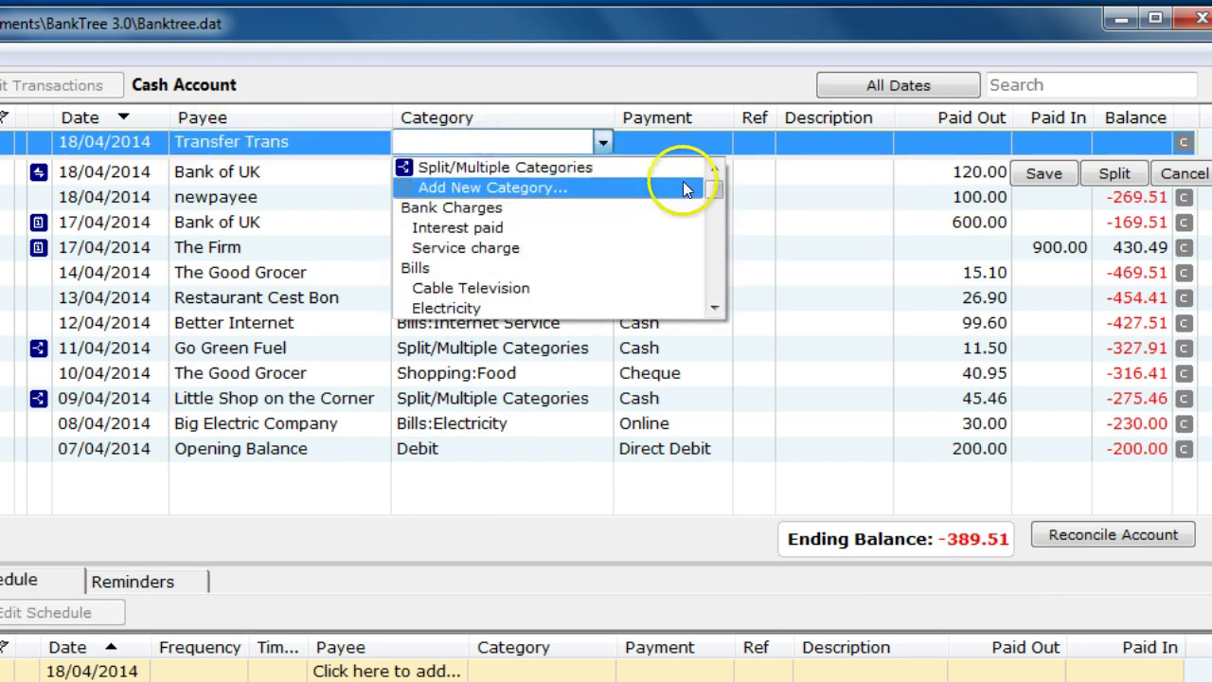
pyautogui.moveTo(708, 187); pyautogui.dragTo(709, 289)
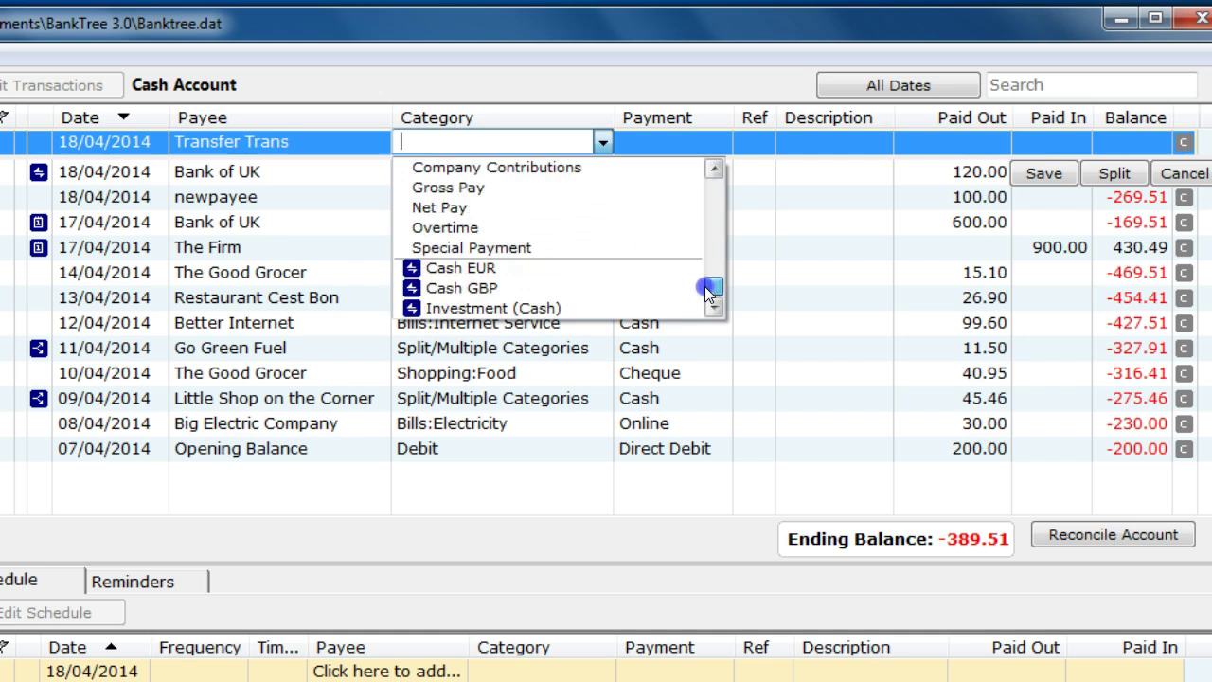
pyautogui.click(502, 268)
pyautogui.click(715, 141)
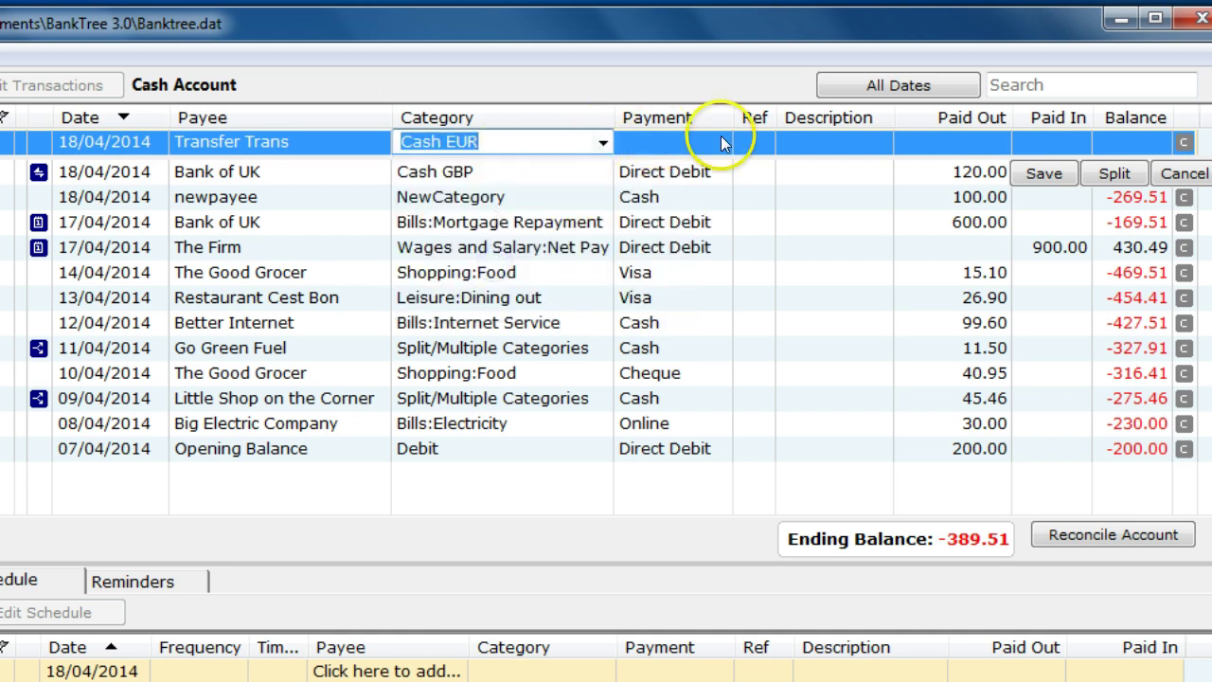
pyautogui.click(676, 203)
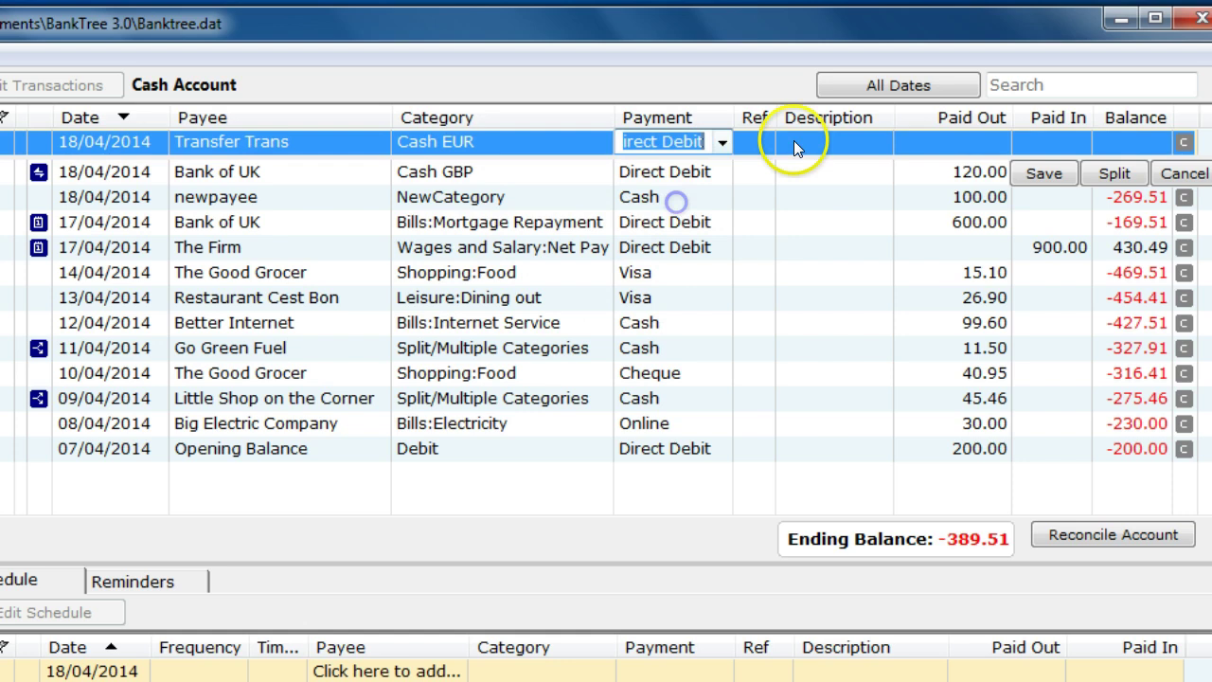
# Set the paid-out amount of the Transfer Trans transaction to 100.00 and save it
pyautogui.click(931, 143)
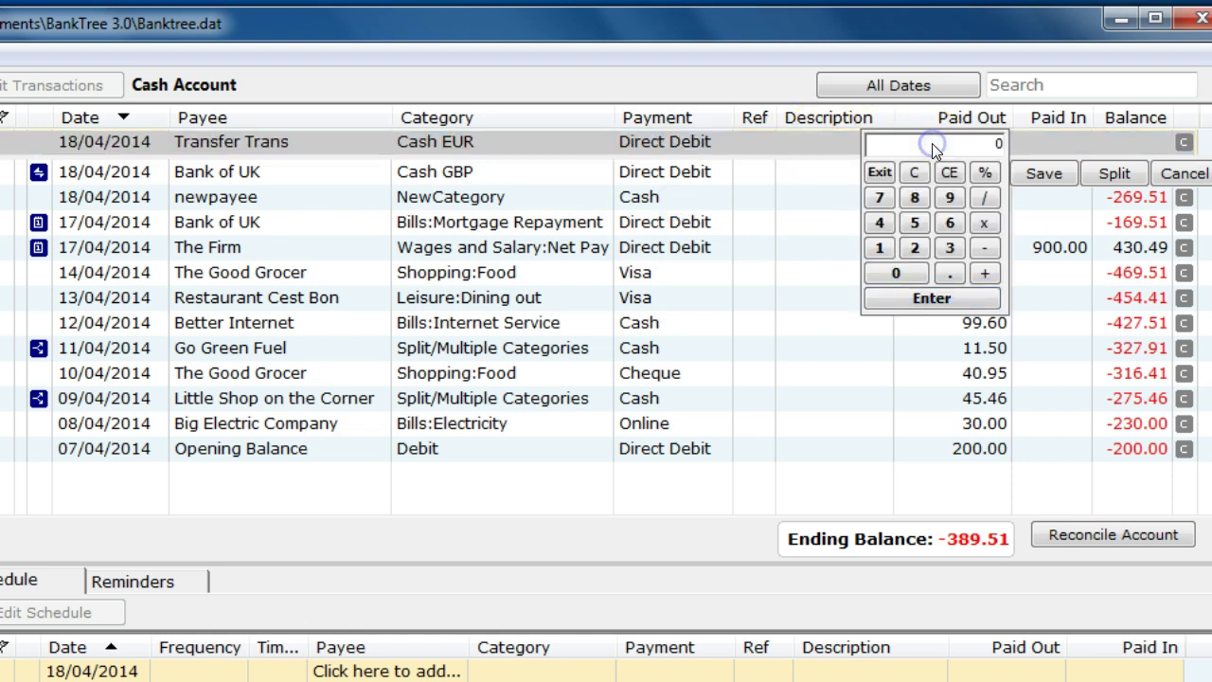
pyautogui.click(879, 247)
pyautogui.click(890, 273)
pyautogui.click(892, 274)
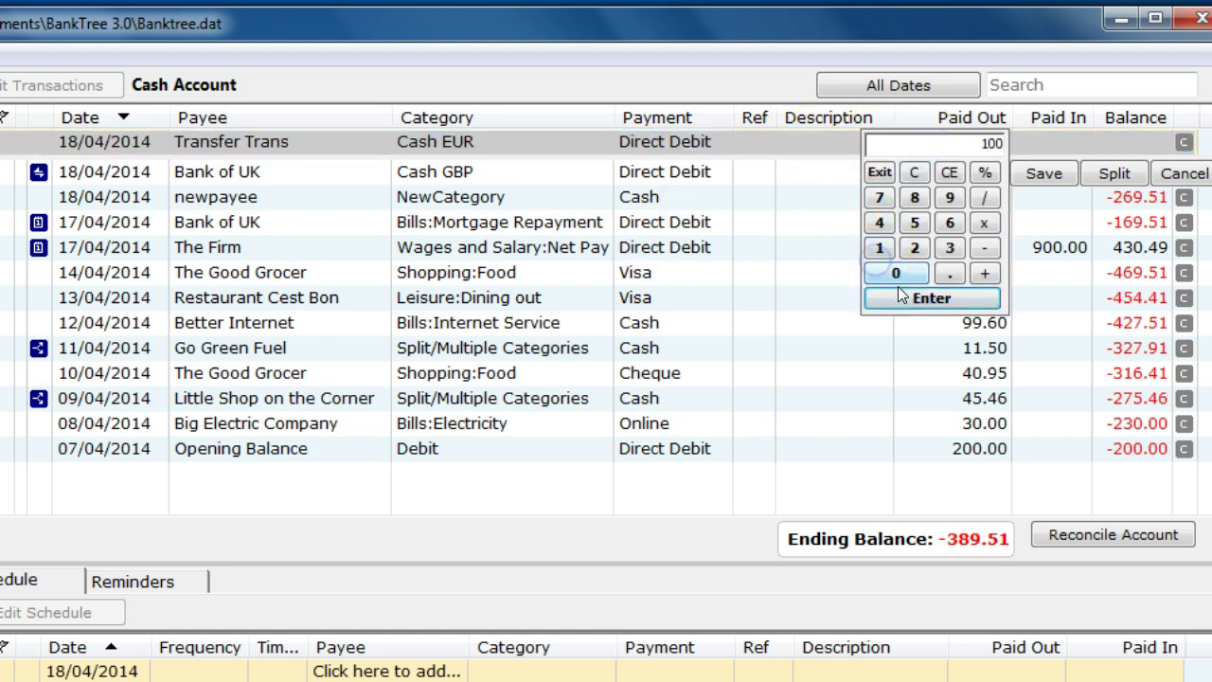
pyautogui.click(911, 298)
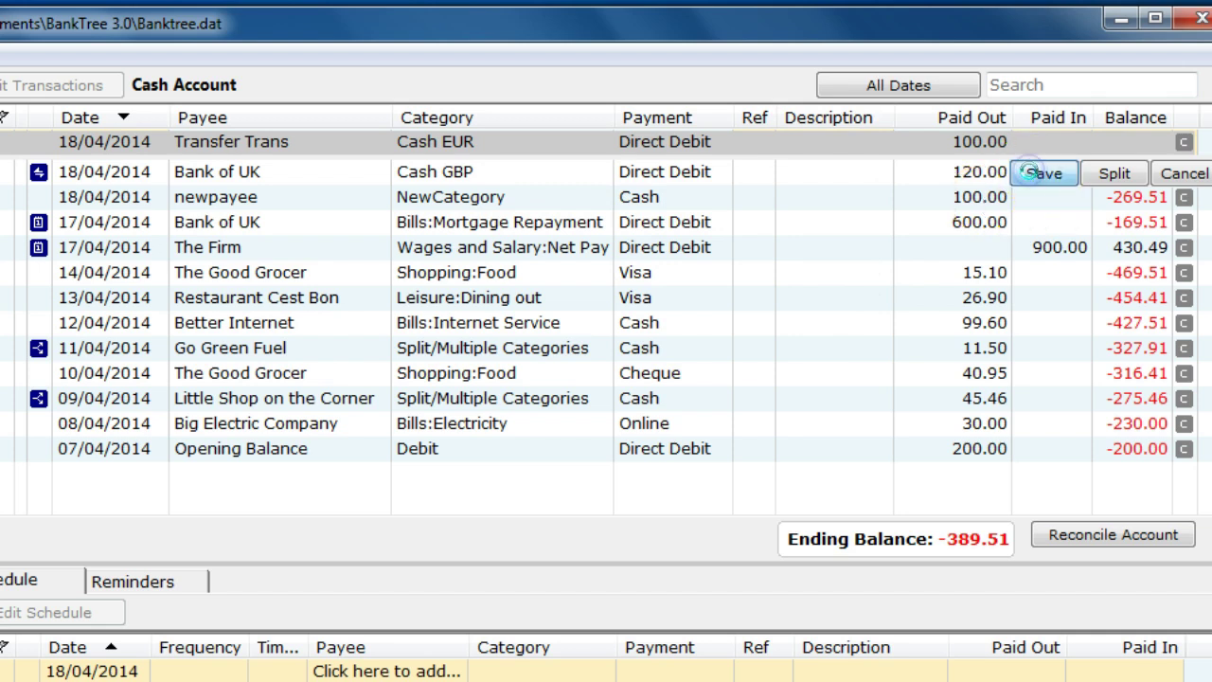
pyautogui.click(1032, 172)
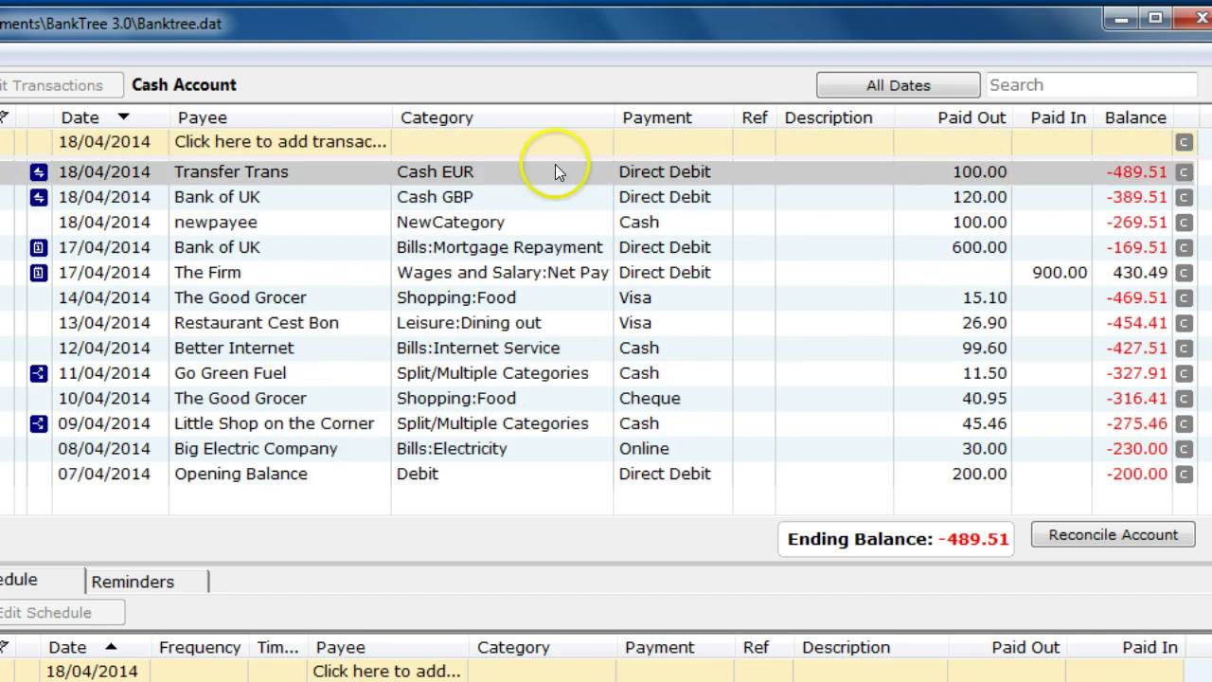
# Go to the Transfer Trans entry in Cash EUR, set its paid-in amount to 110.00 and save it
pyautogui.rightClick(320, 173)
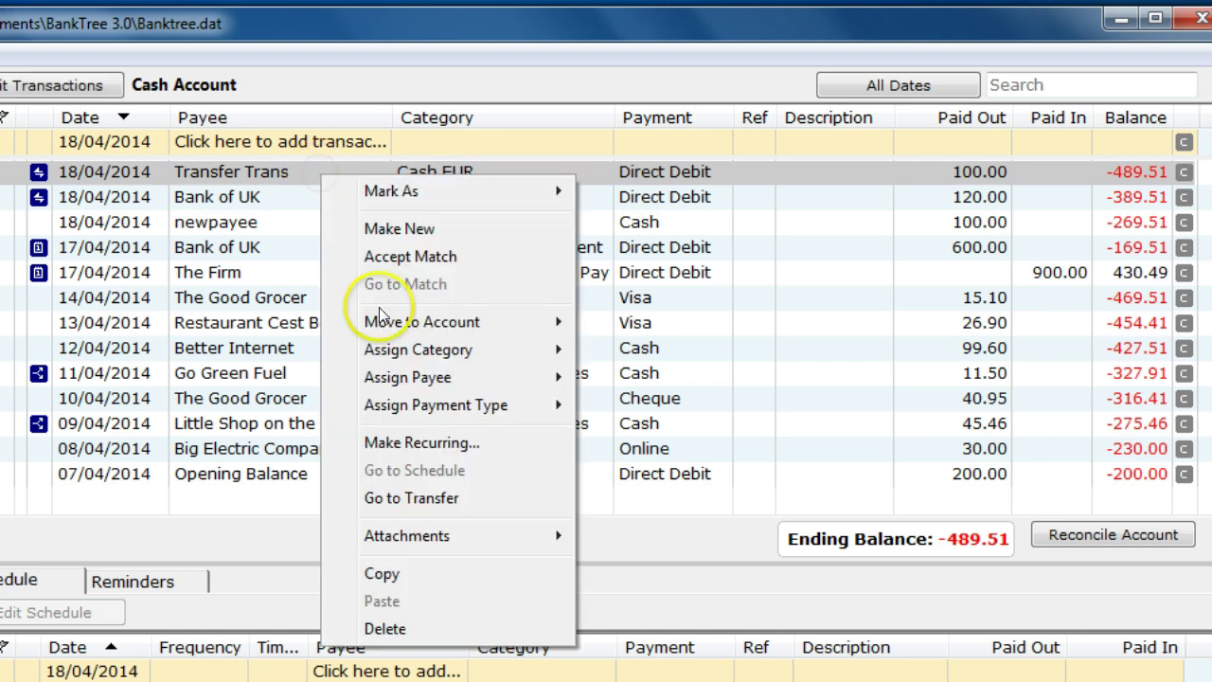
pyautogui.click(400, 500)
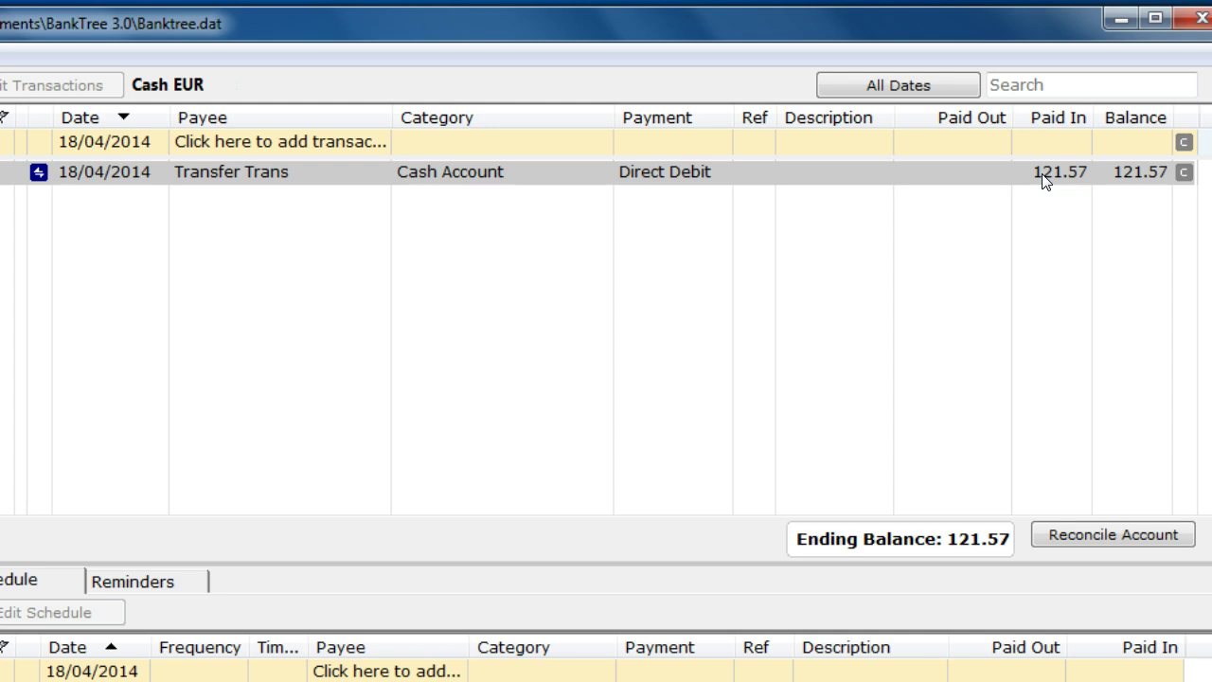
pyautogui.click(1043, 178)
pyautogui.click(1048, 178)
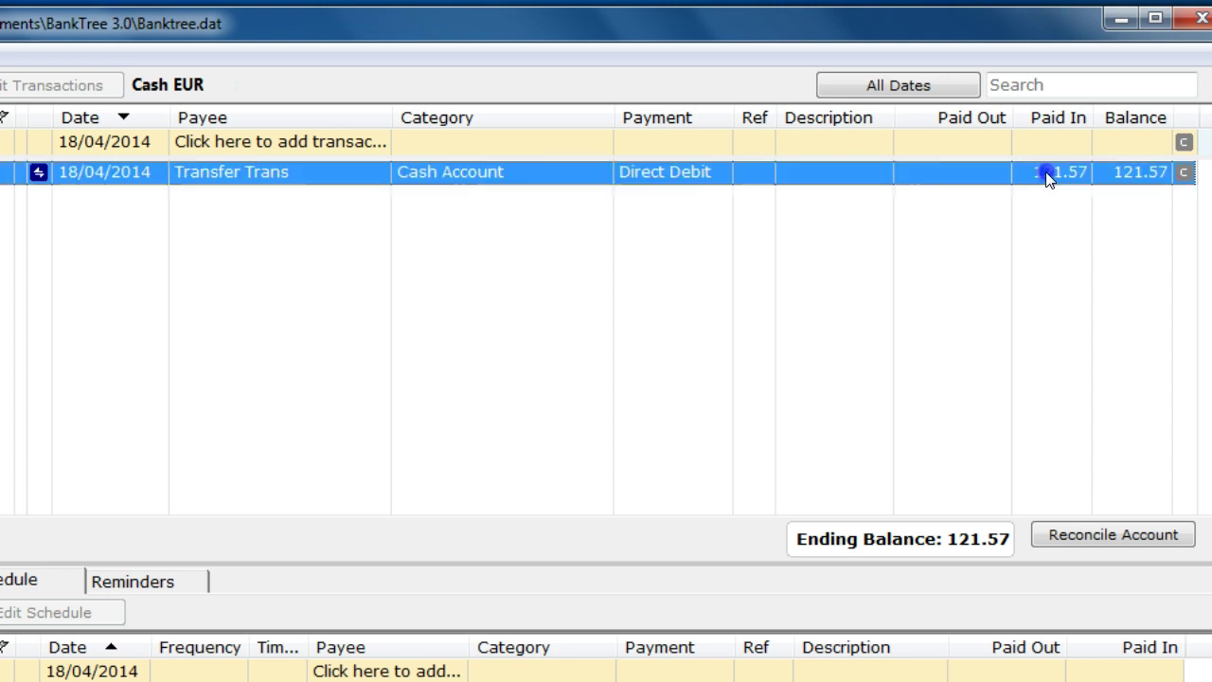
pyautogui.click(1049, 178)
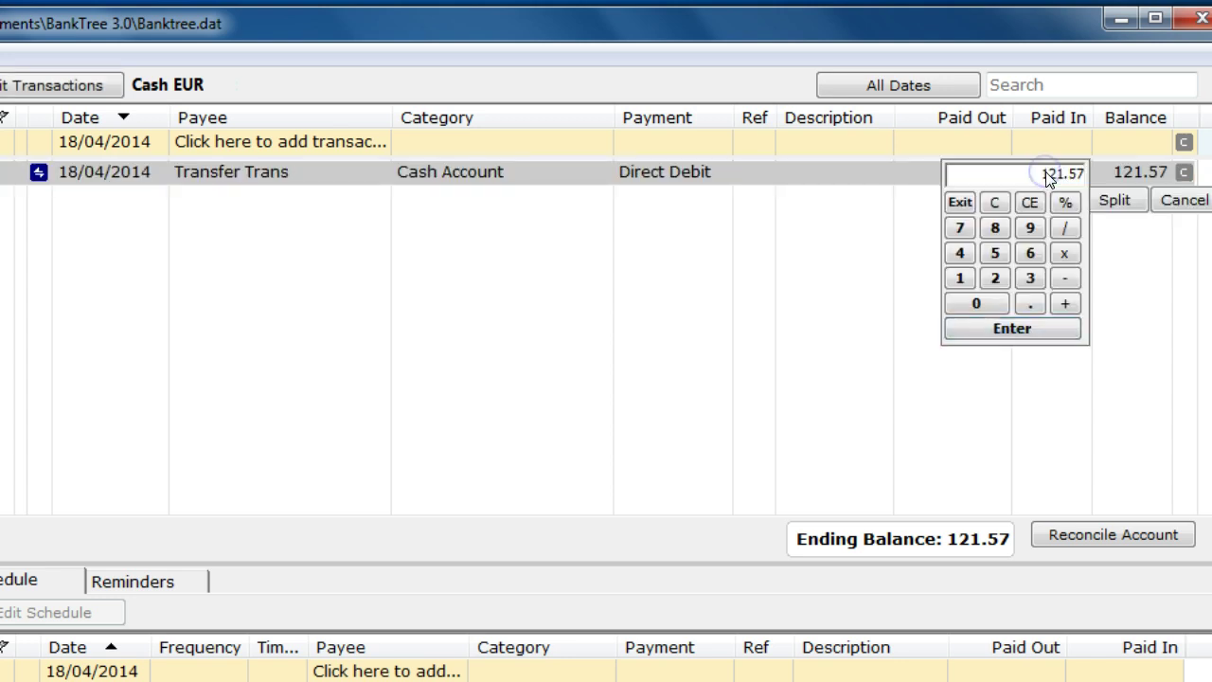
pyautogui.click(961, 279)
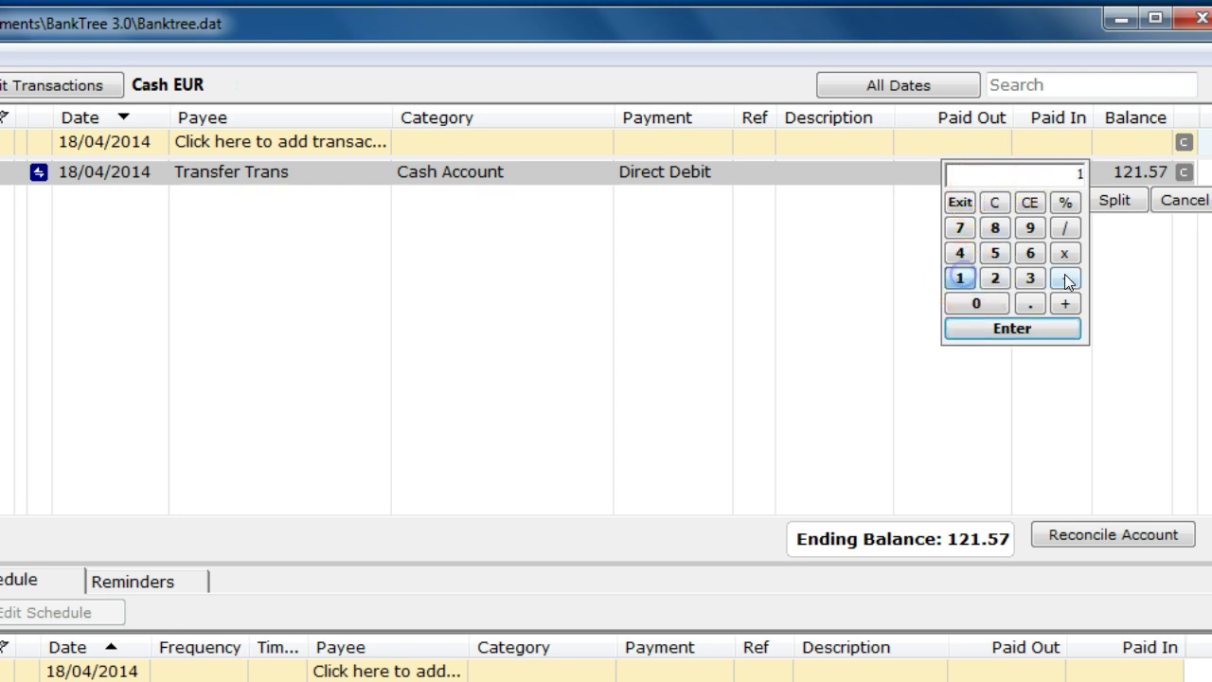
pyautogui.click(961, 278)
pyautogui.click(966, 301)
pyautogui.click(990, 328)
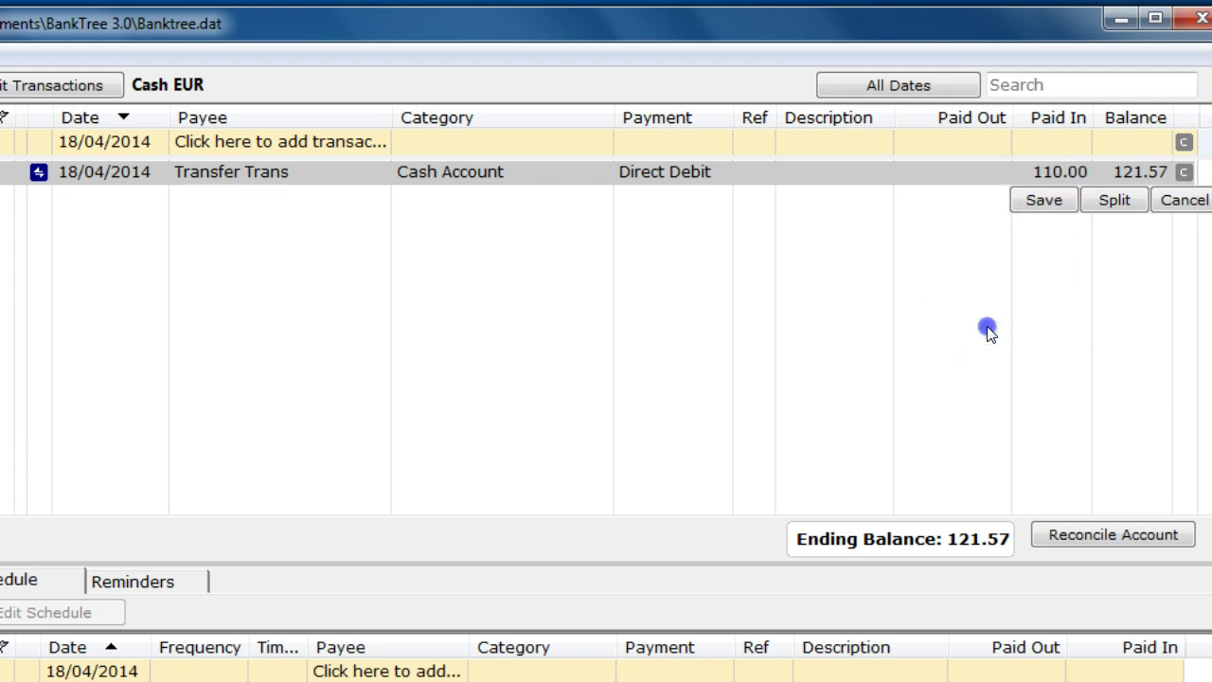
pyautogui.click(1030, 195)
# Follow the Transfer Trans transfer back to Cash Account and check its paid-out amount
pyautogui.rightClick(962, 174)
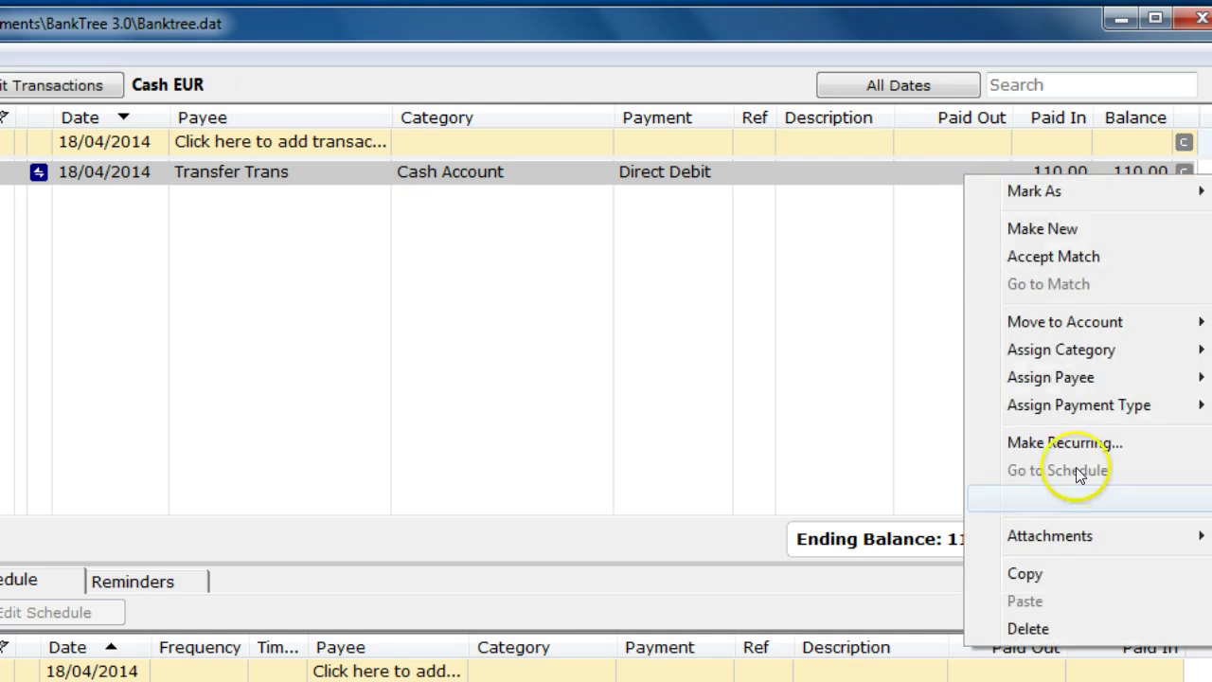
pyautogui.click(1068, 497)
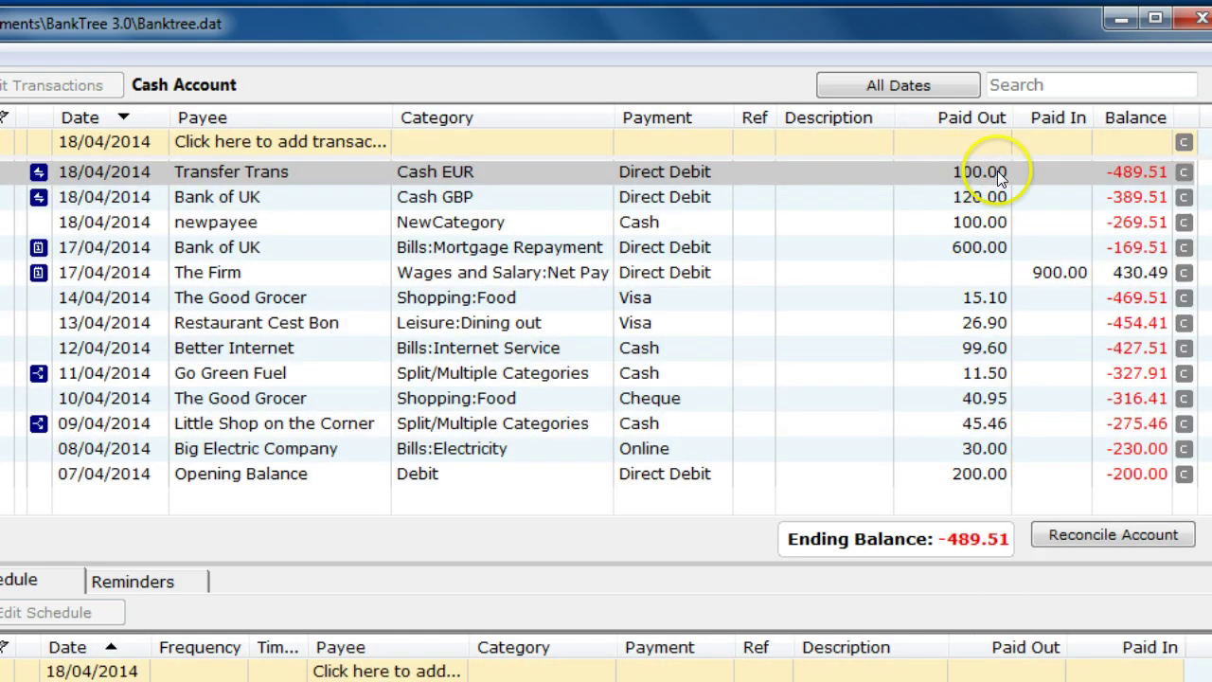
pyautogui.click(949, 174)
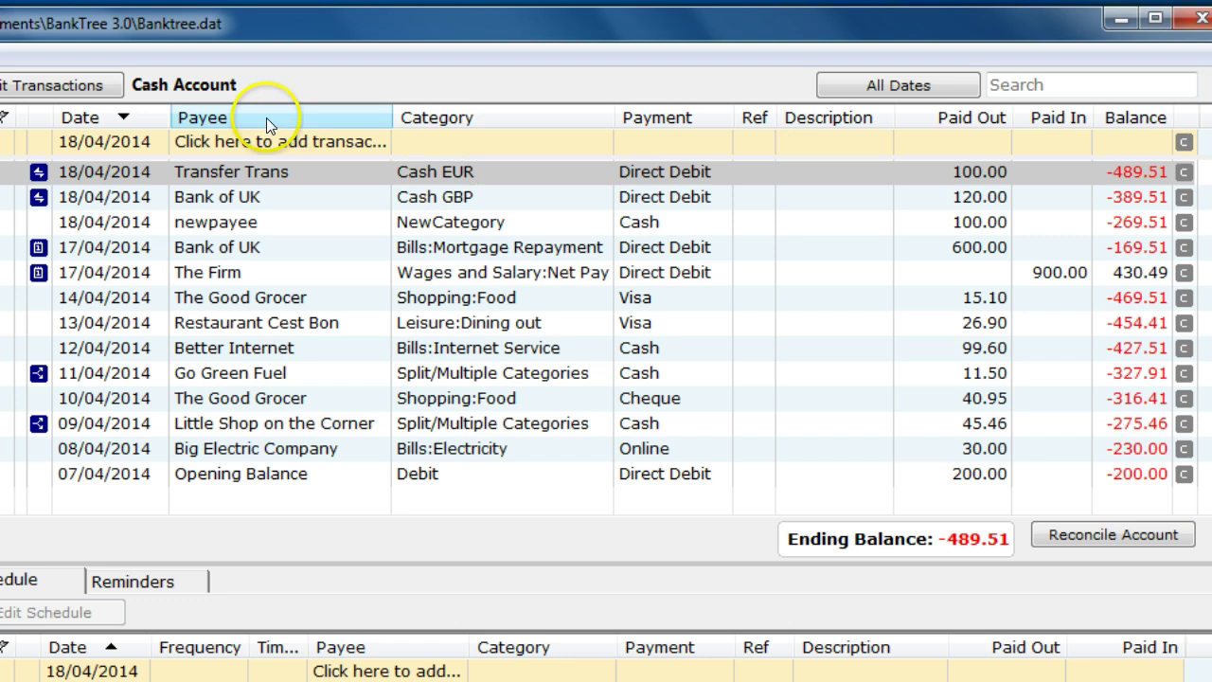
# Start a new Cash Account transaction dated 19/04/2014 with payee High Street Styles and category Split/Multiple Categories
pyautogui.click(87, 142)
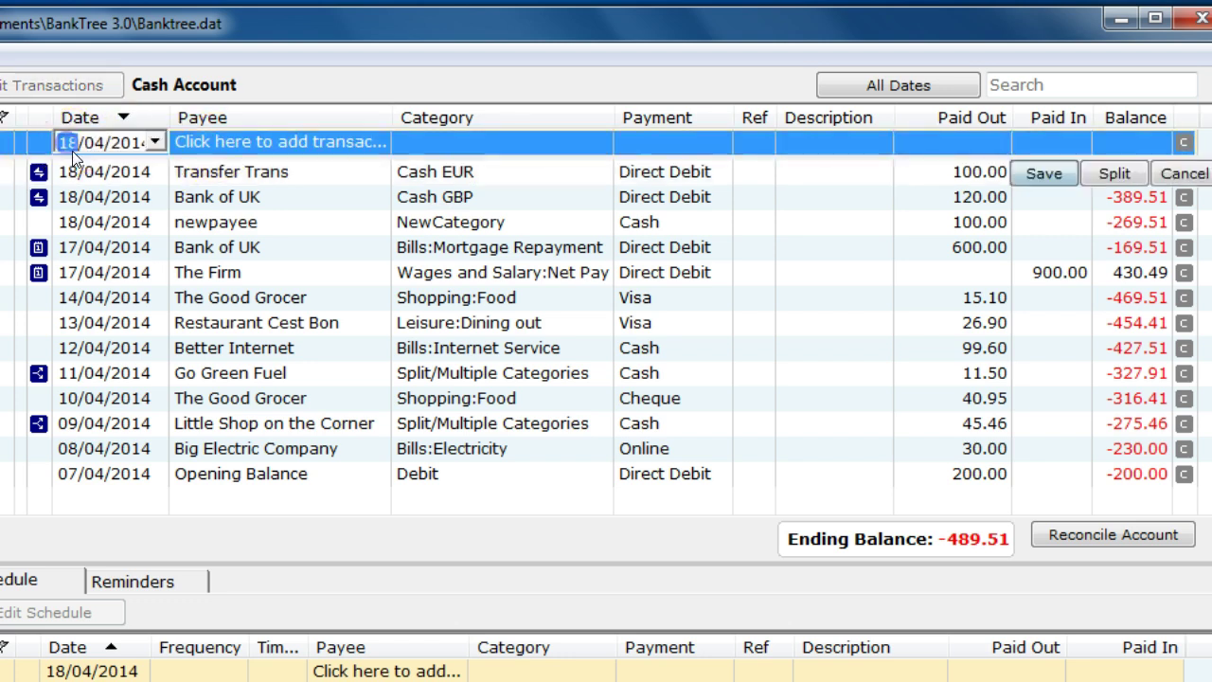
pyautogui.click(155, 141)
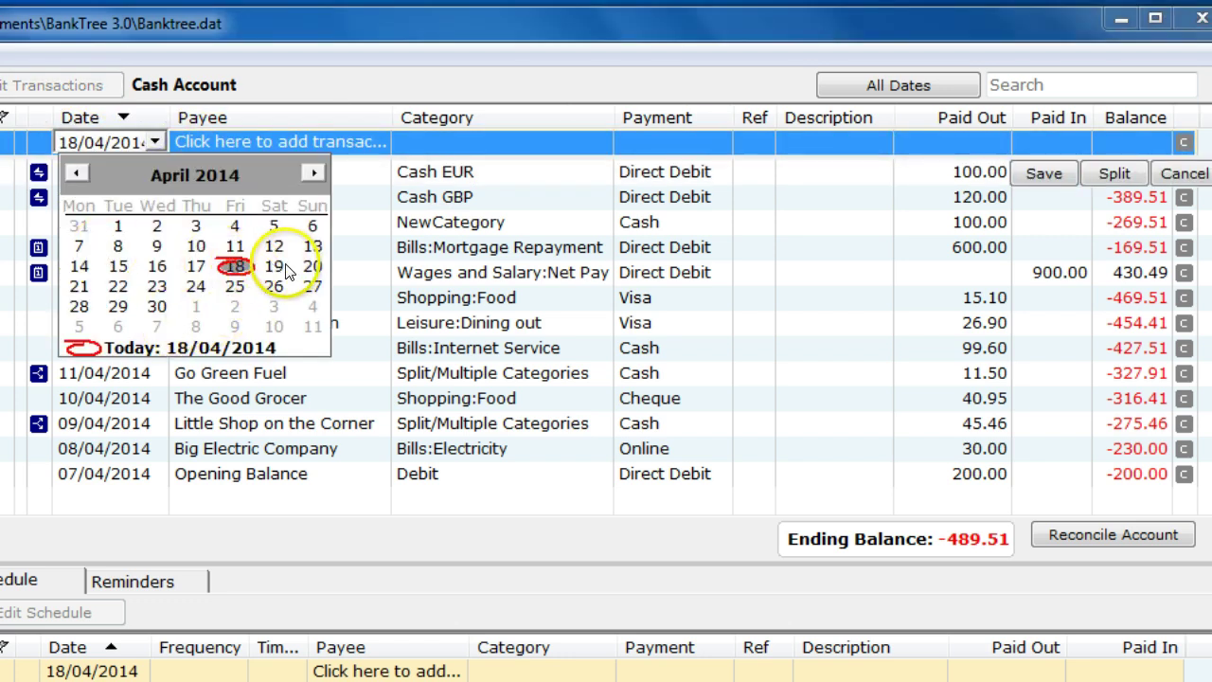
pyautogui.click(274, 266)
pyautogui.click(228, 140)
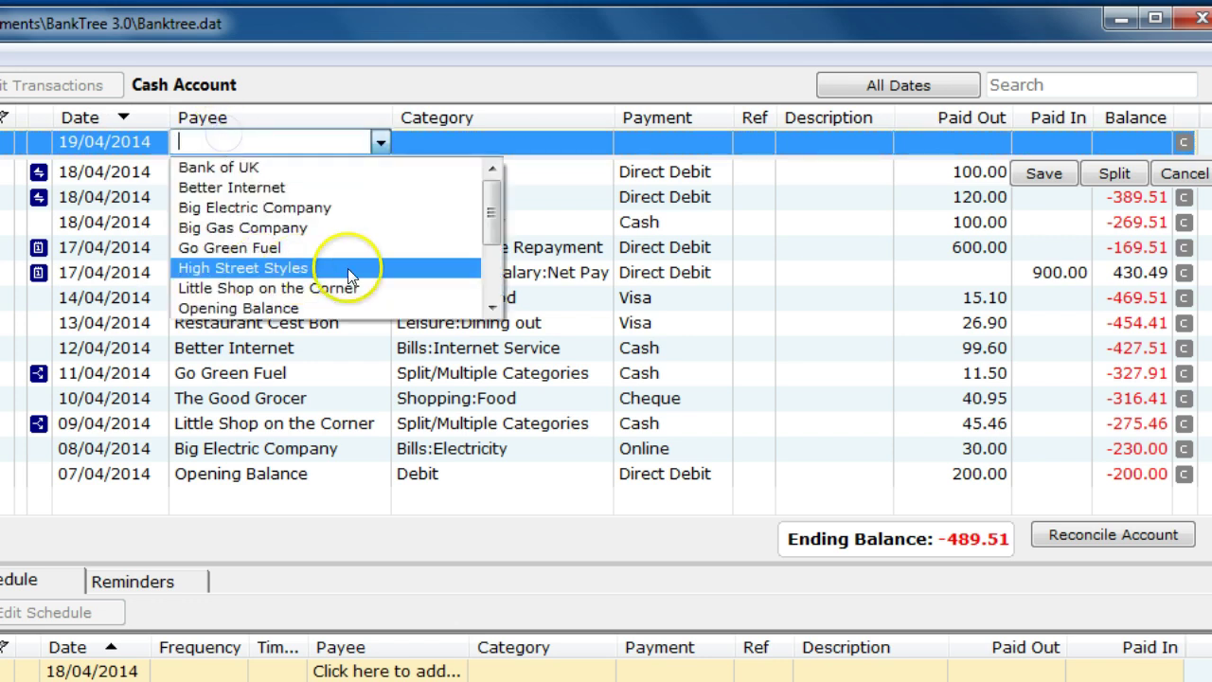
pyautogui.click(284, 270)
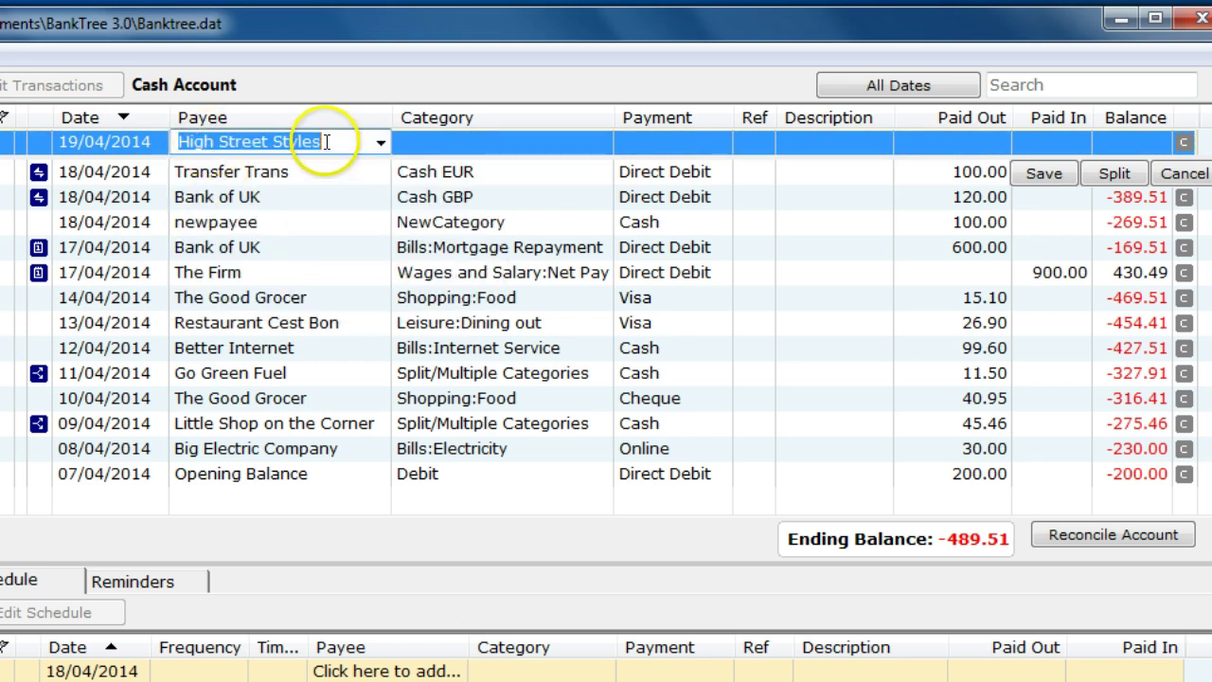
pyautogui.click(426, 144)
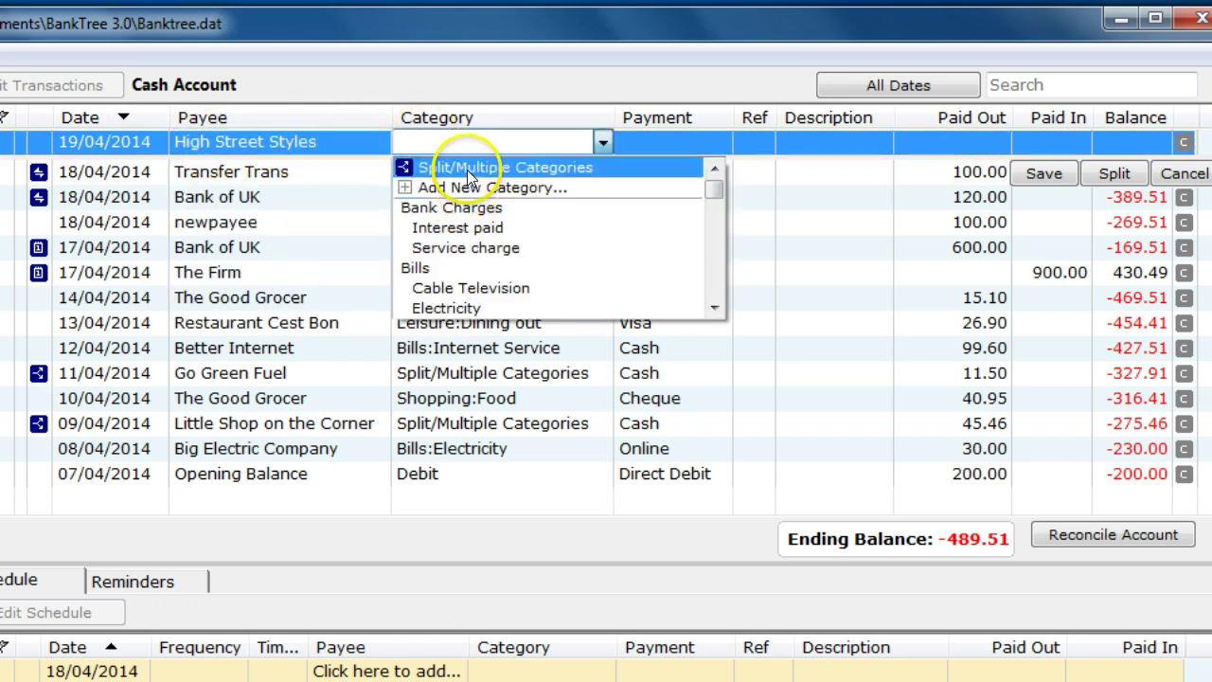
pyautogui.click(464, 170)
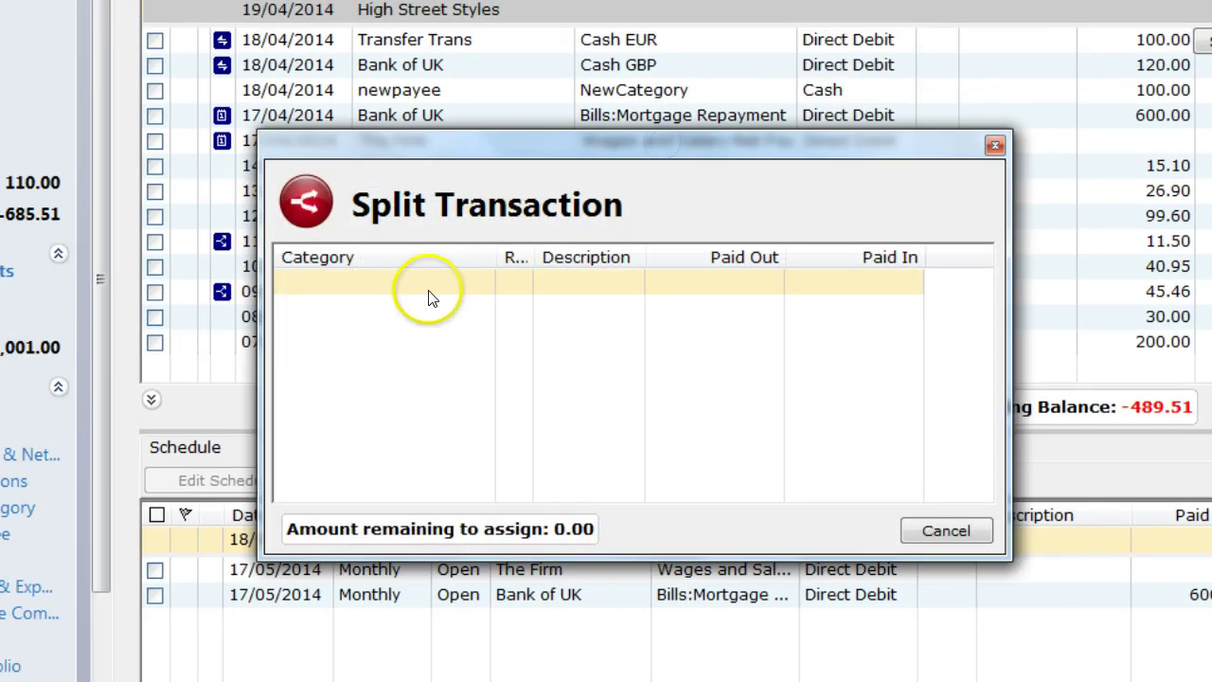
# Add a Clothing:Hat line with 11.00 paid out to the split transaction and save it
pyautogui.click(419, 279)
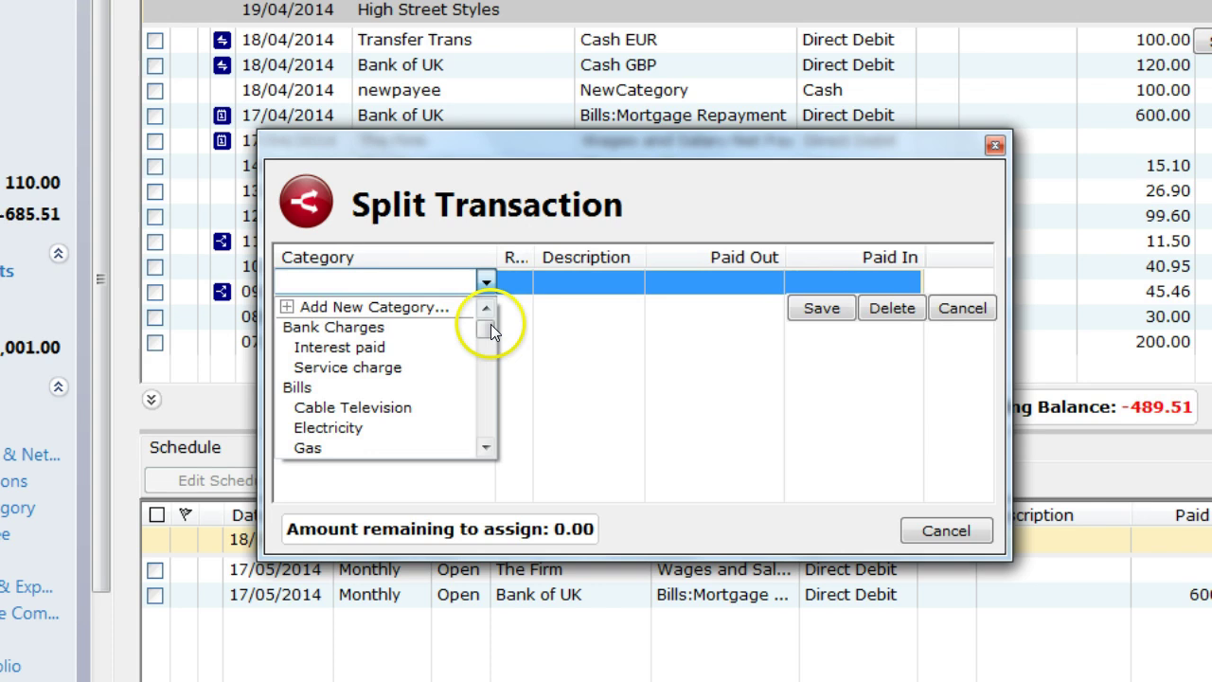
pyautogui.moveTo(491, 324); pyautogui.dragTo(484, 347)
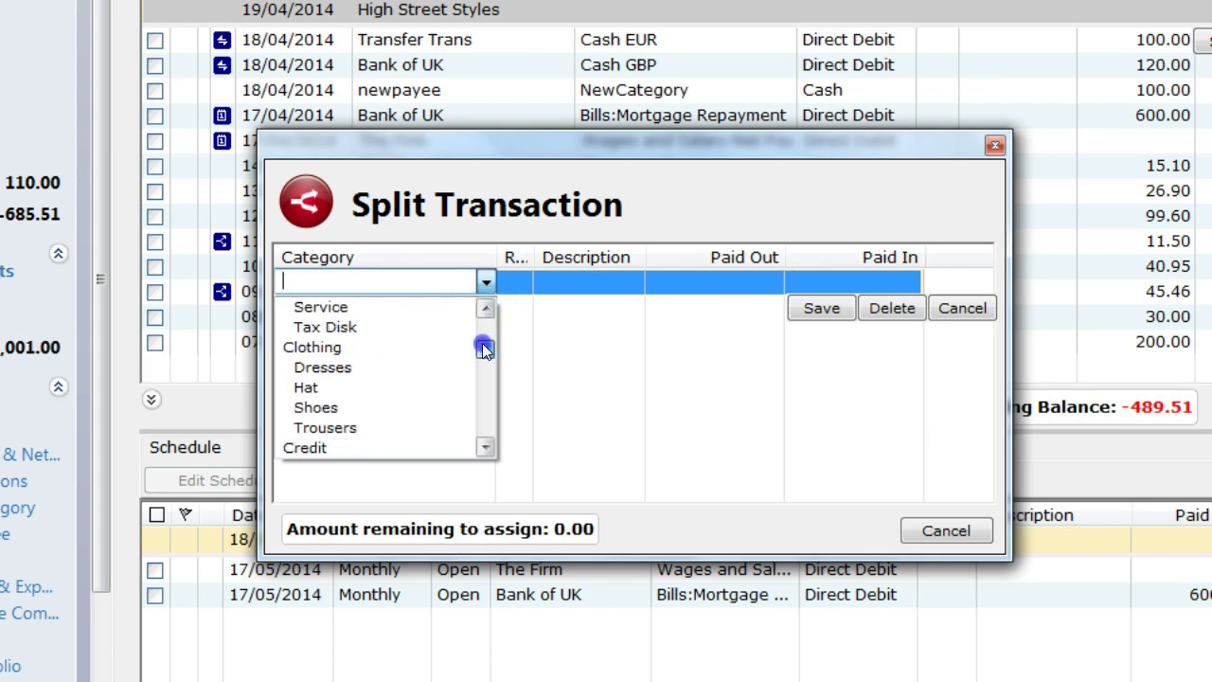
pyautogui.click(310, 388)
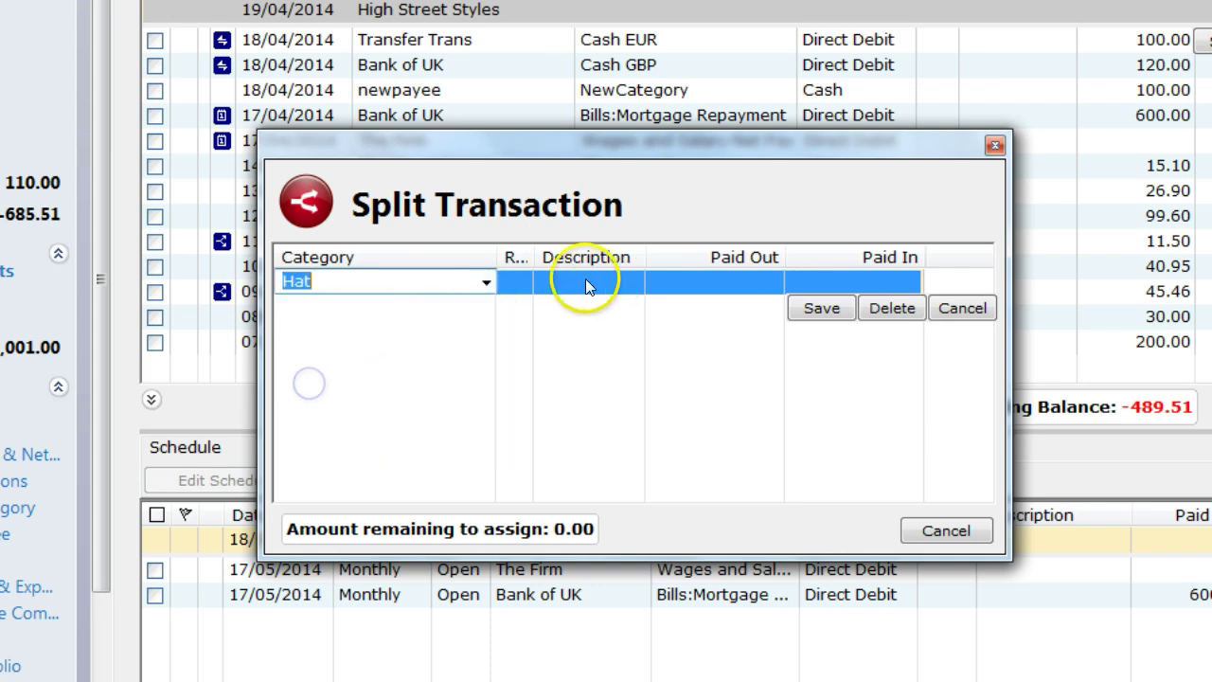
pyautogui.click(690, 284)
pyautogui.click(655, 387)
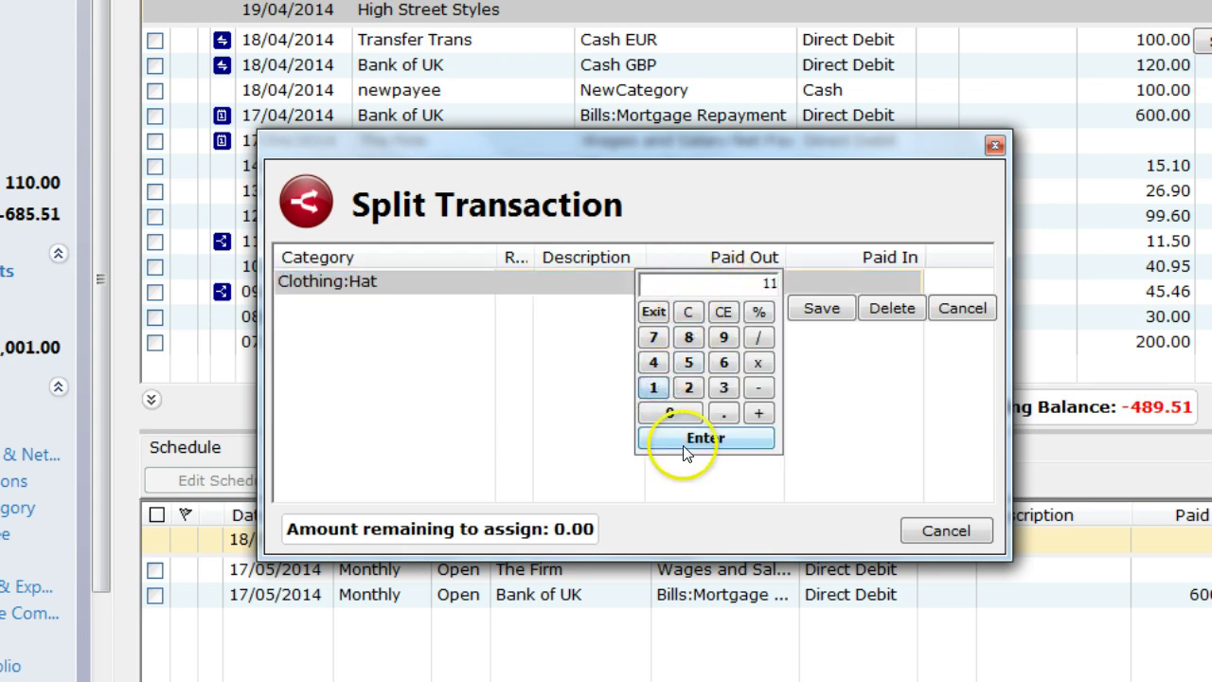
pyautogui.click(685, 445)
pyautogui.click(811, 309)
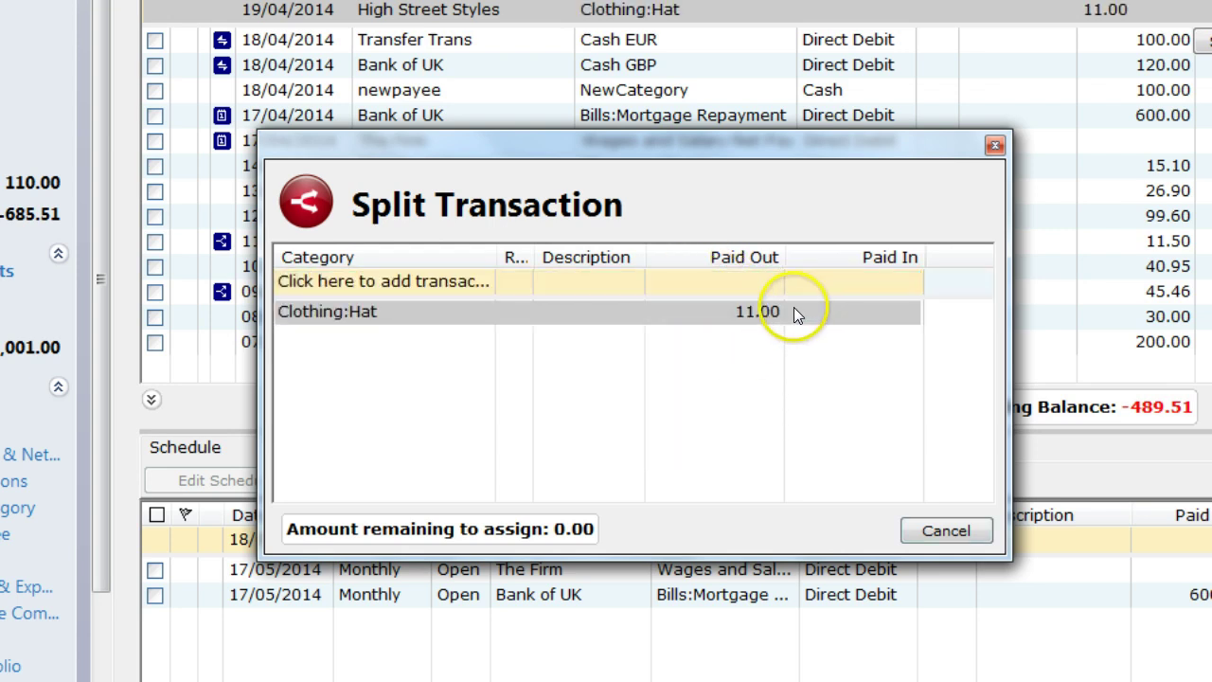
# Add a Clothing:Shoes line with 30.00 paid out to the split transaction and save it
pyautogui.click(388, 288)
pyautogui.moveTo(485, 337); pyautogui.dragTo(479, 348)
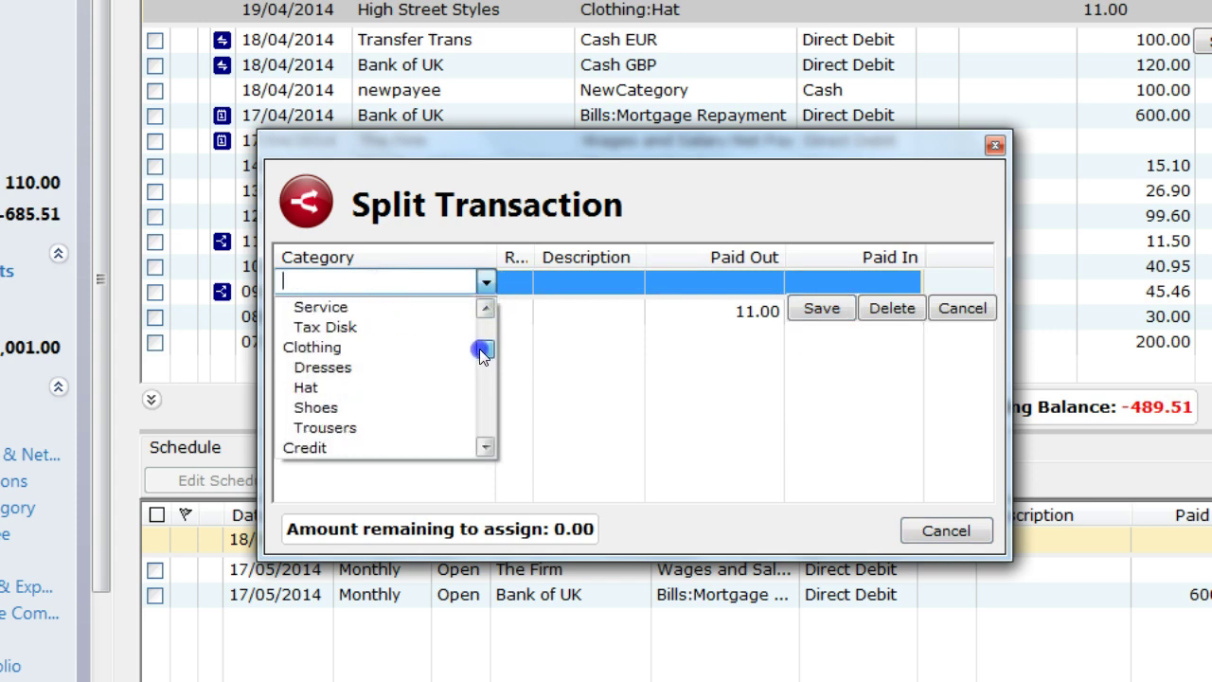
pyautogui.click(322, 406)
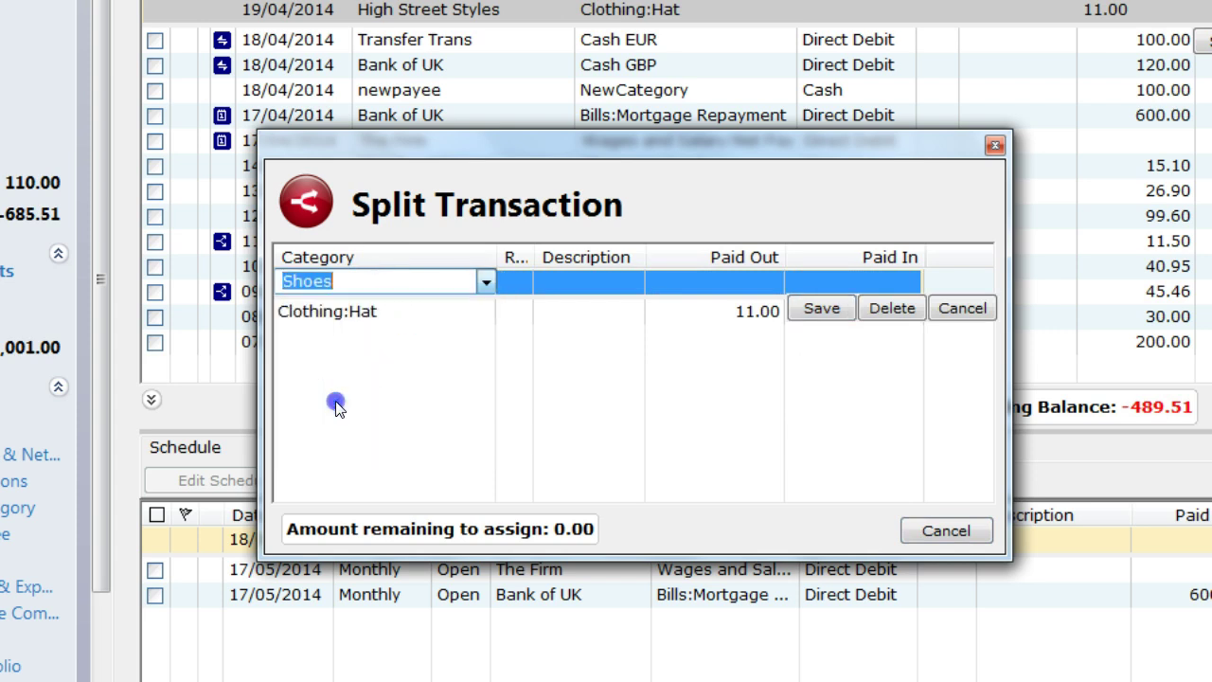
pyautogui.click(712, 286)
pyautogui.click(723, 388)
pyautogui.click(684, 410)
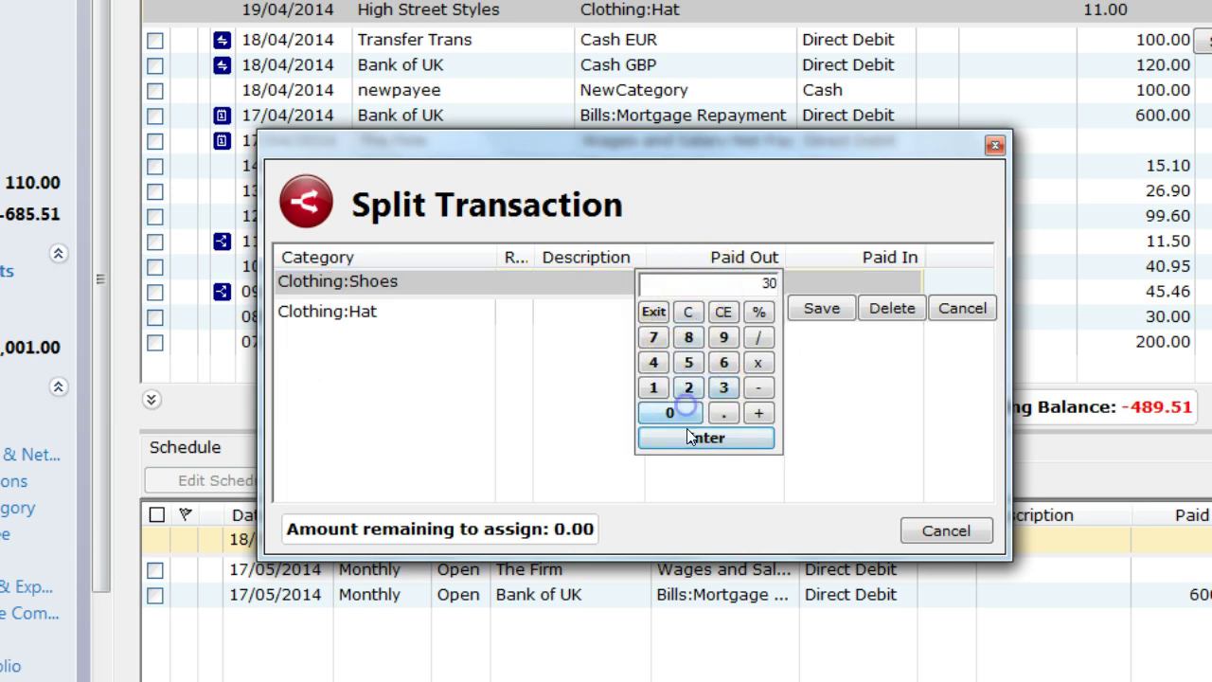
pyautogui.click(690, 435)
pyautogui.click(818, 307)
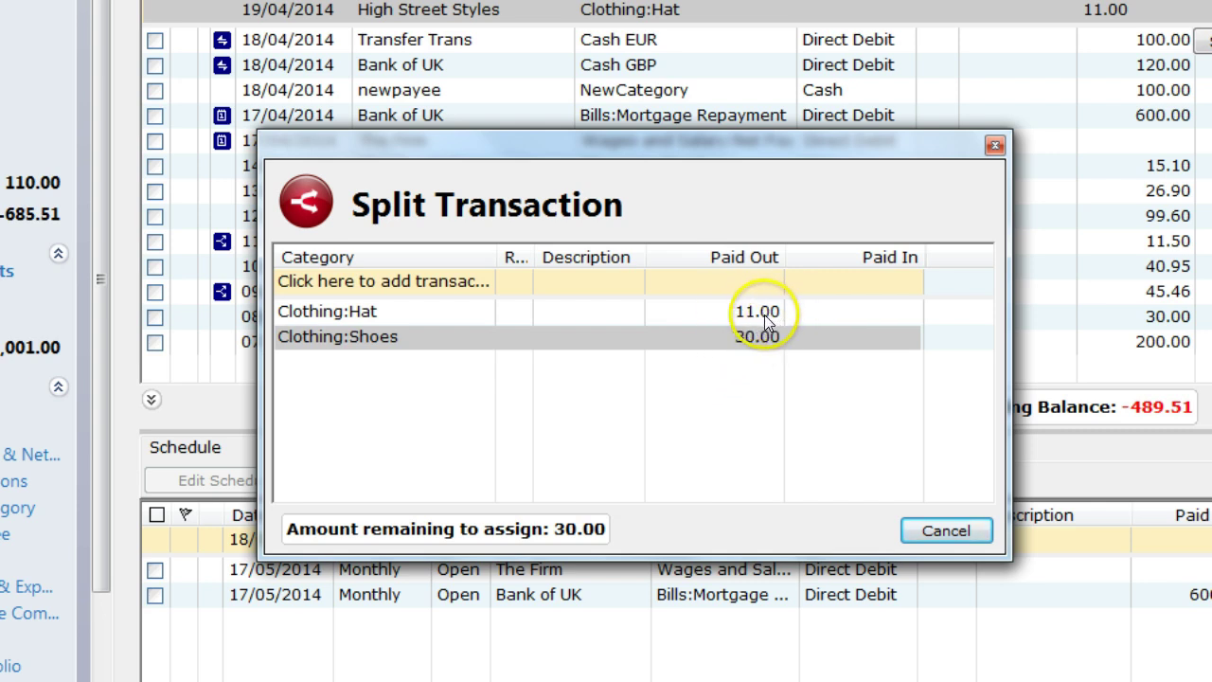
# Close the split with the Hat and Shoes lines and accept updating the transaction amount to the split total
pyautogui.click(930, 531)
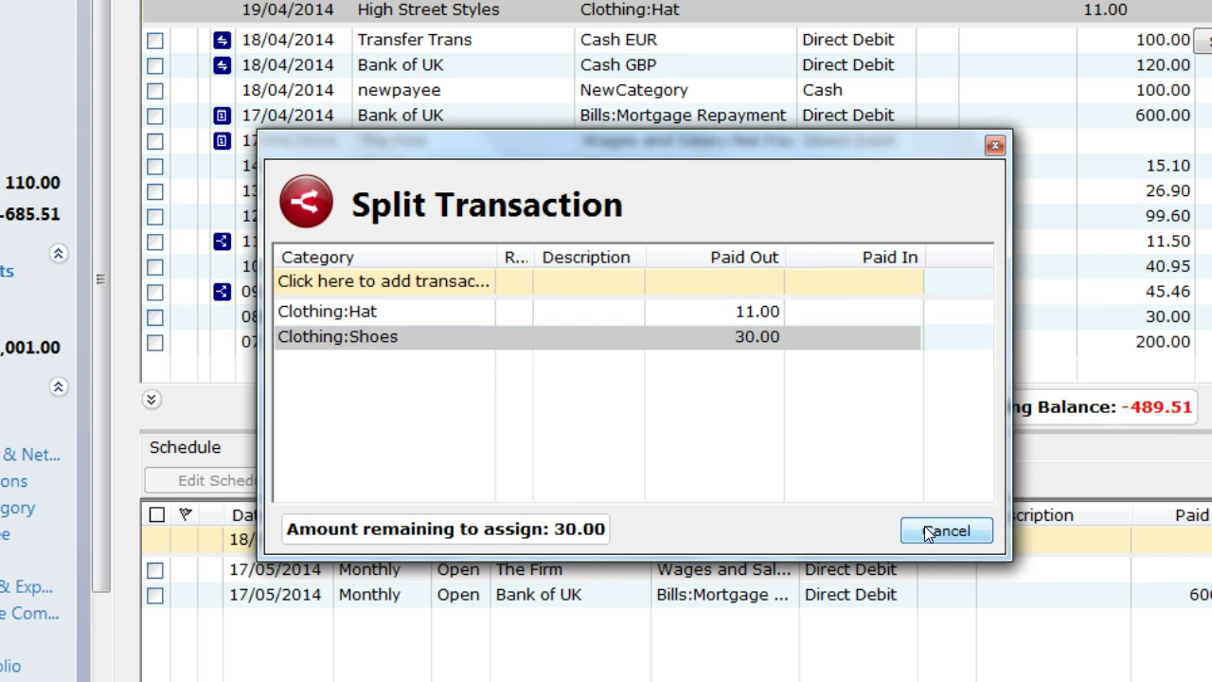
pyautogui.click(930, 532)
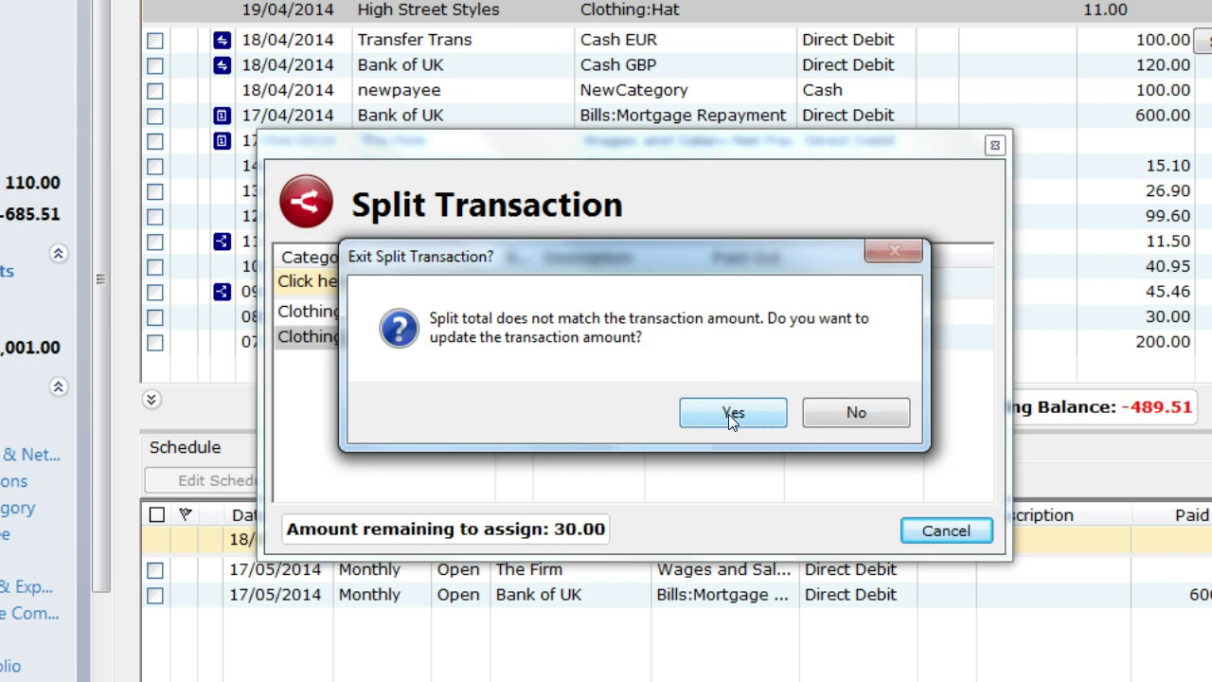
pyautogui.moveTo(695, 262); pyautogui.dragTo(702, 360)
pyautogui.click(738, 498)
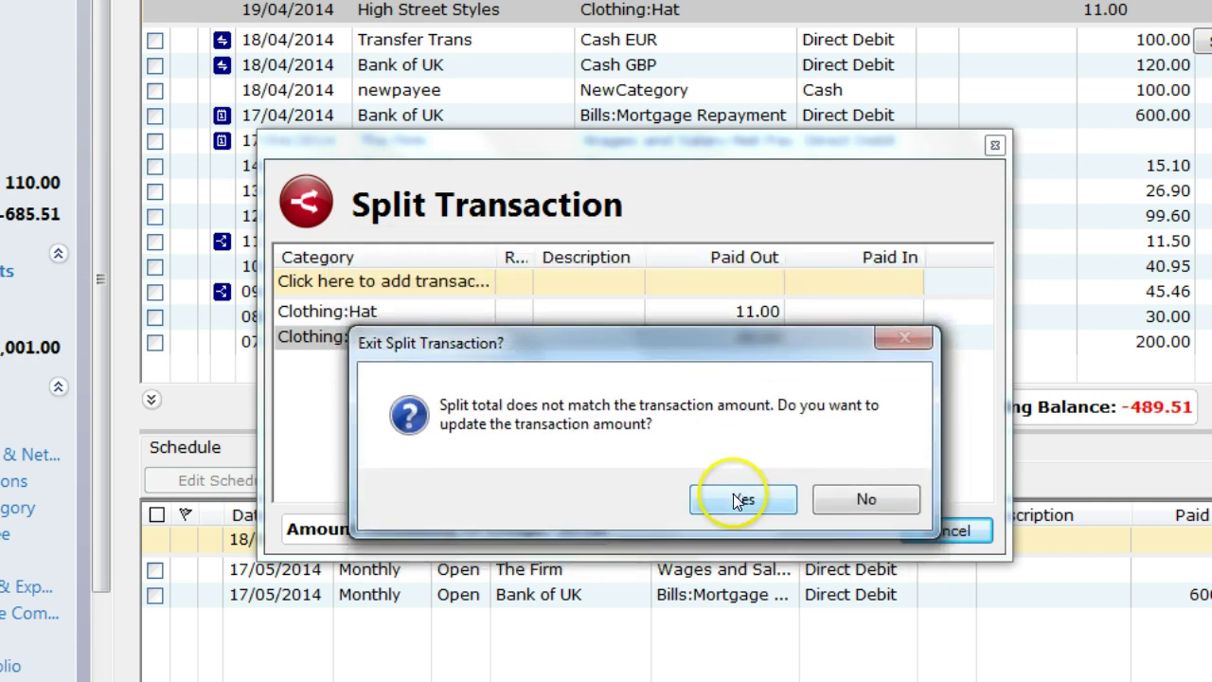
pyautogui.click(733, 495)
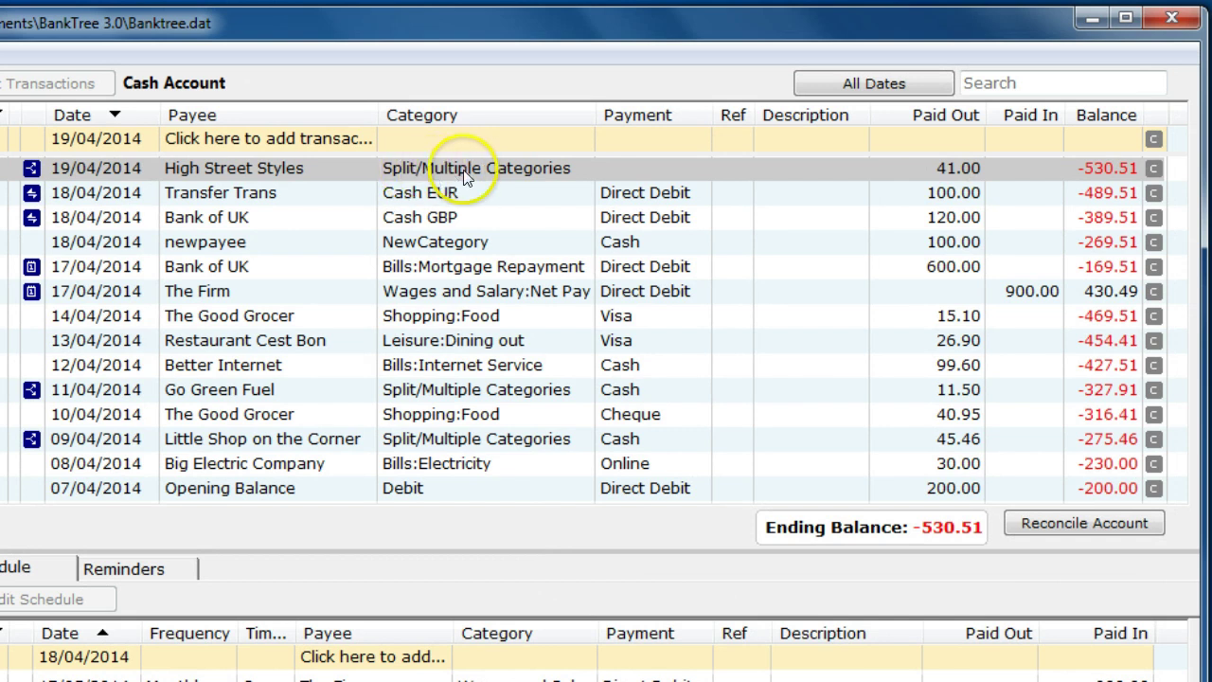
# Set the payment type of the High Street Styles transaction to Cash and save it
pyautogui.click(644, 169)
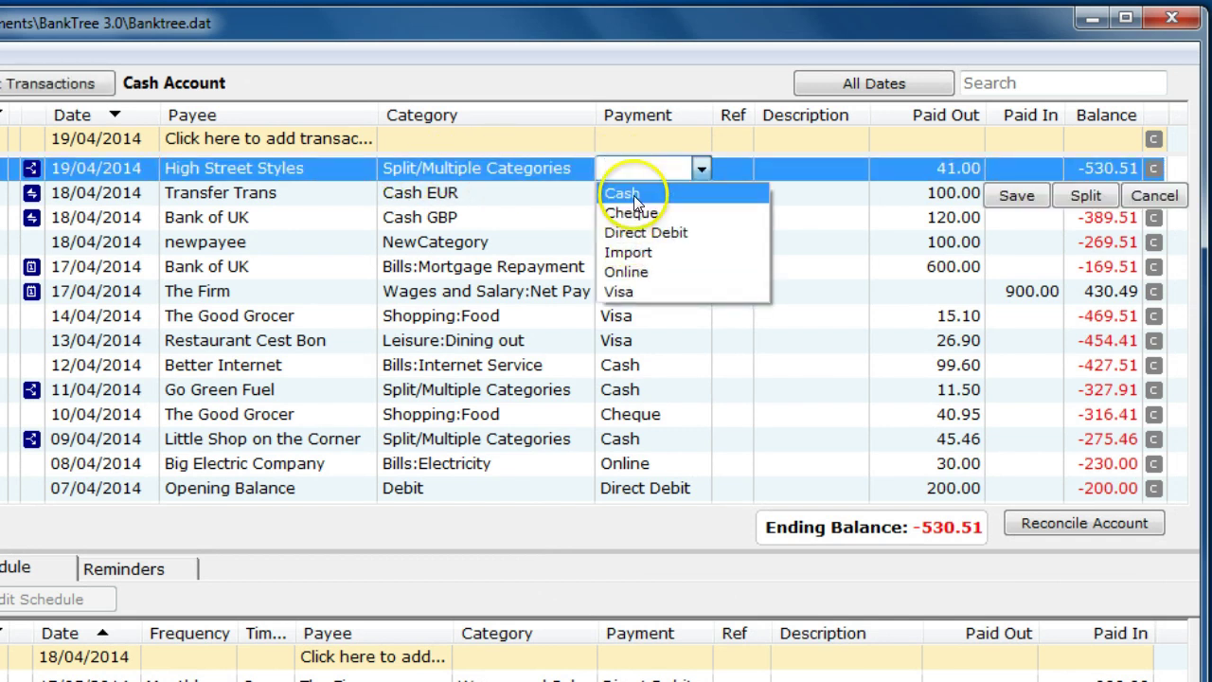
pyautogui.click(634, 194)
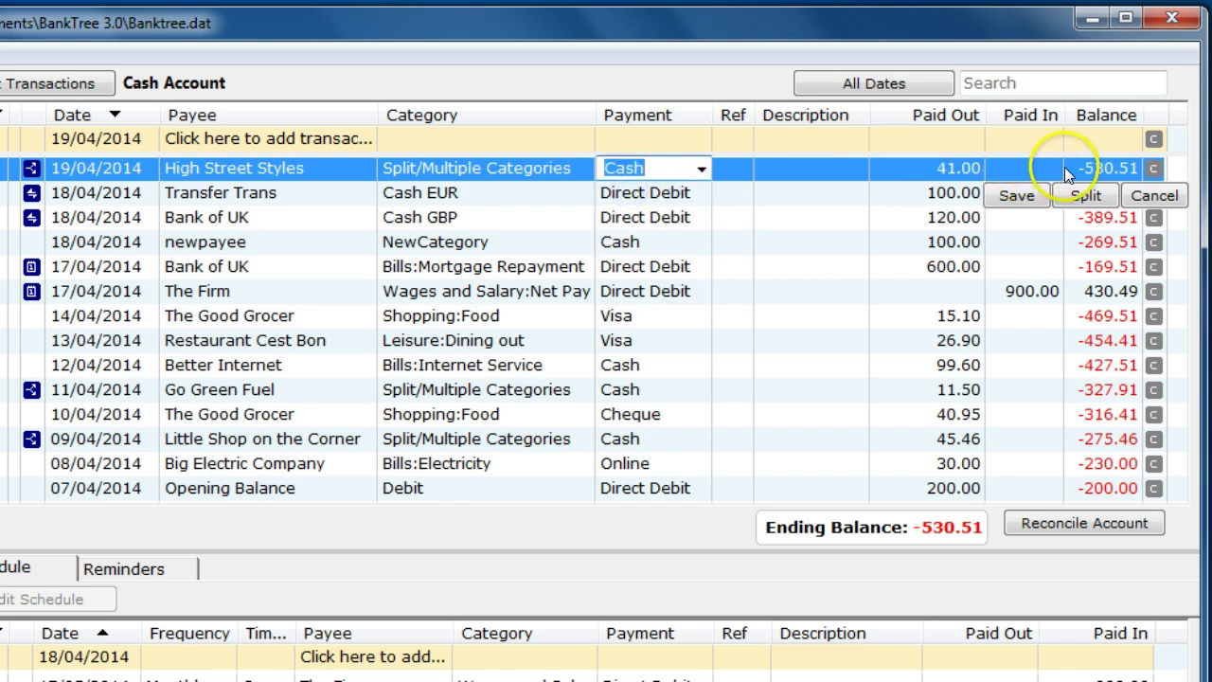
pyautogui.click(1014, 195)
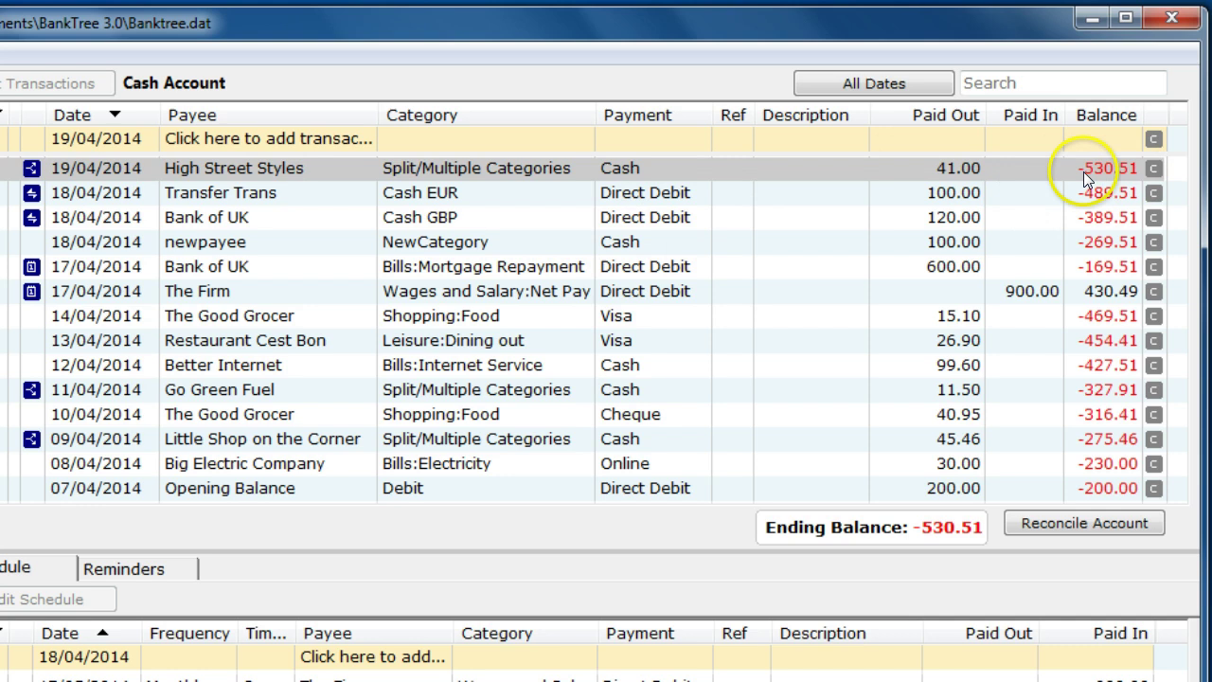
# Try to set the paid-out amount of the High Street Styles split transaction directly to 42.00 and save it
pyautogui.click(941, 167)
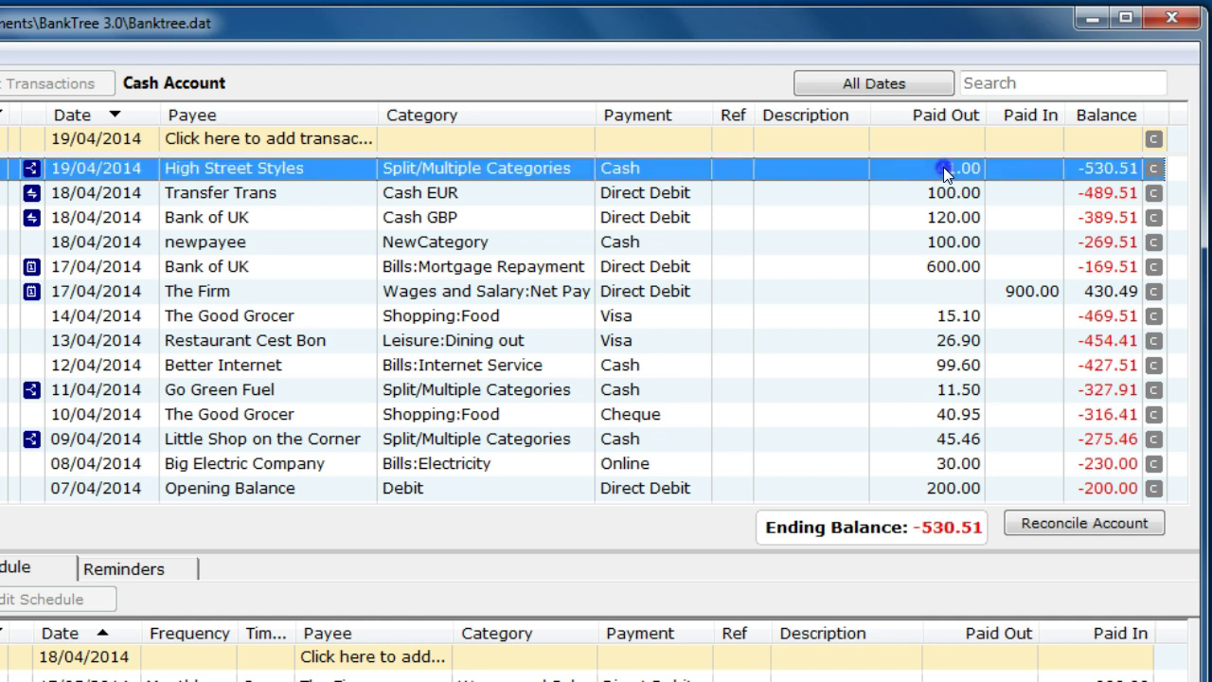
pyautogui.click(943, 168)
pyautogui.click(854, 247)
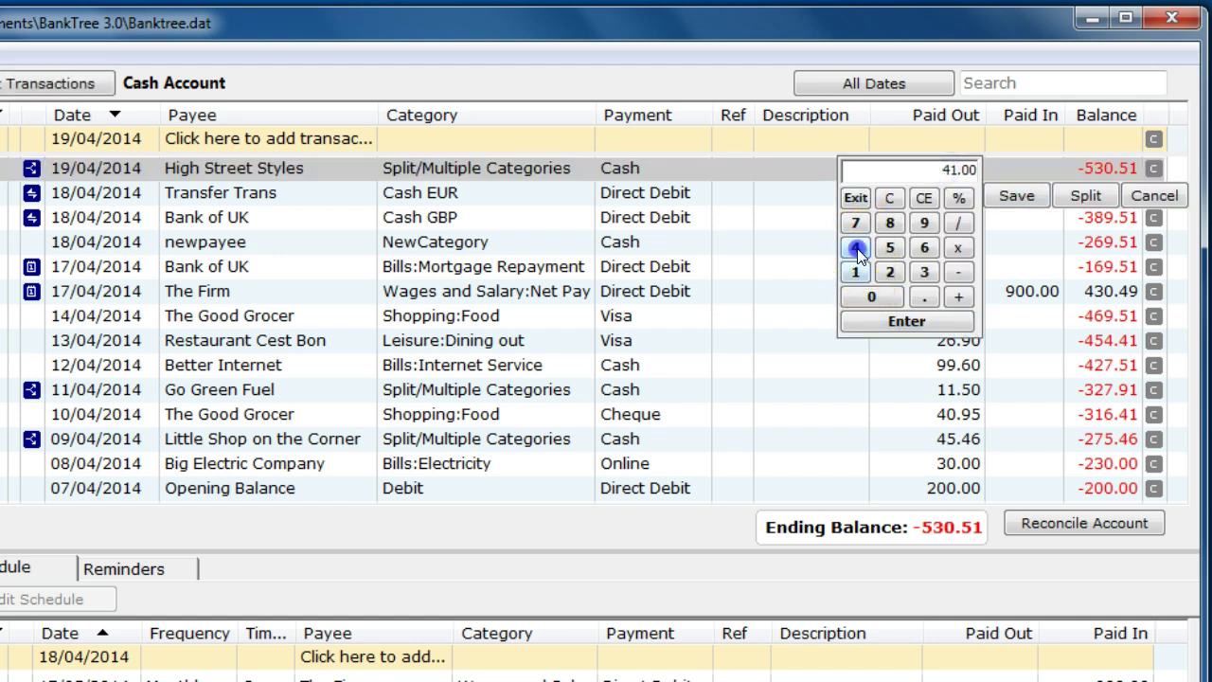
pyautogui.click(890, 270)
pyautogui.click(889, 321)
pyautogui.click(1004, 172)
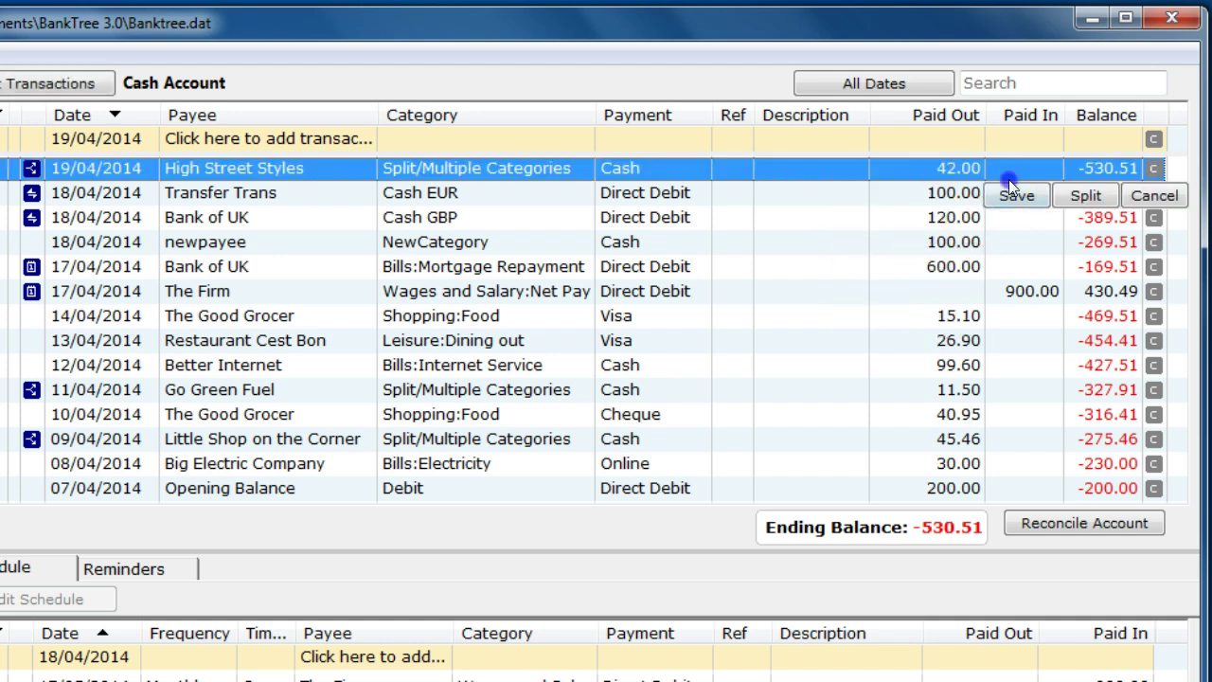
pyautogui.click(938, 196)
pyautogui.click(1015, 195)
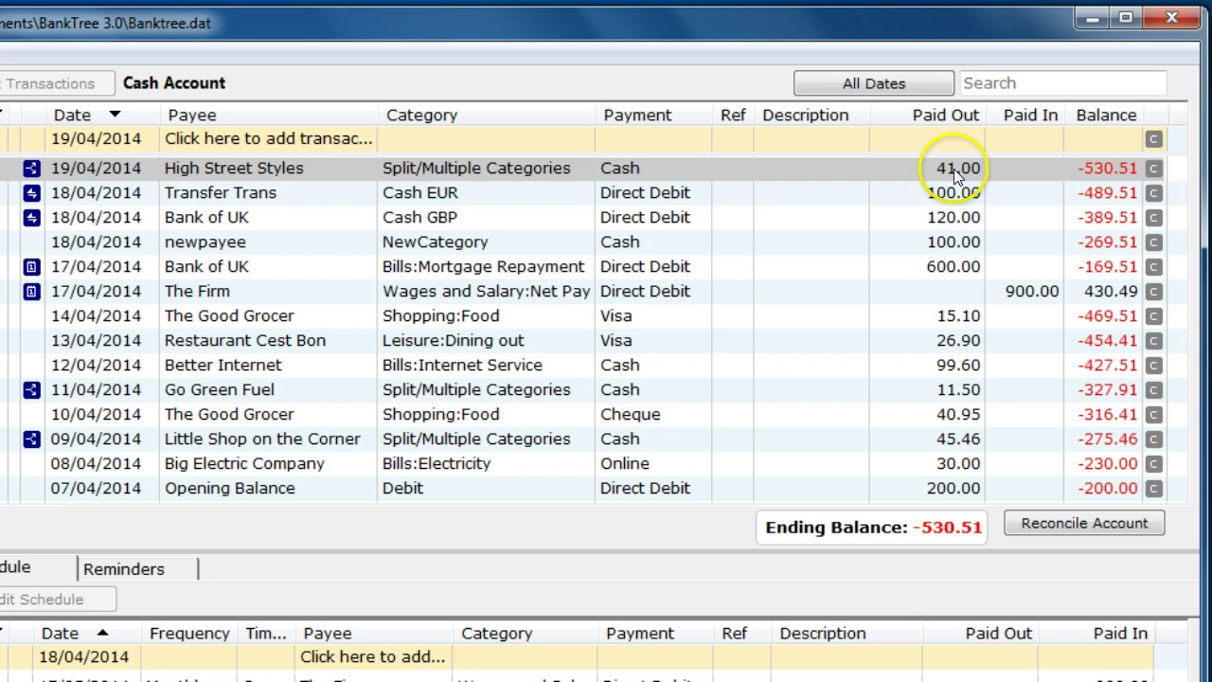
# Reopen the split of the High Street Styles transaction and add a Clothing:Trousers line with 50.00 paid out
pyautogui.click(953, 168)
pyautogui.click(855, 196)
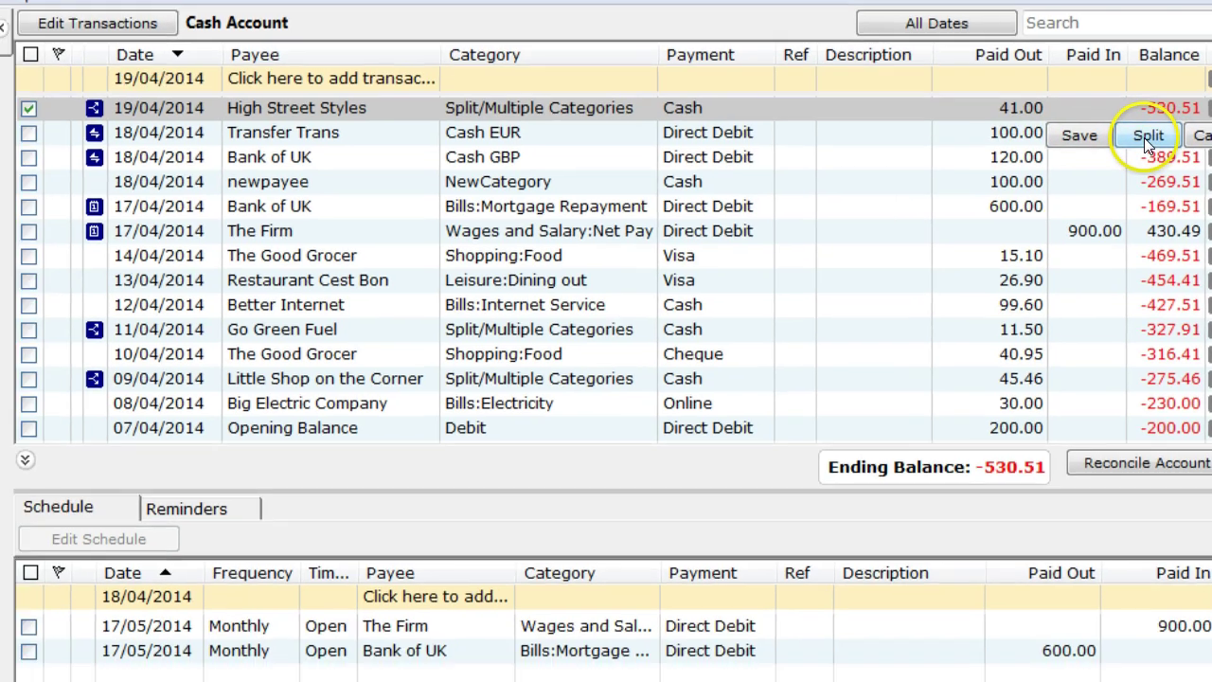
pyautogui.click(1086, 196)
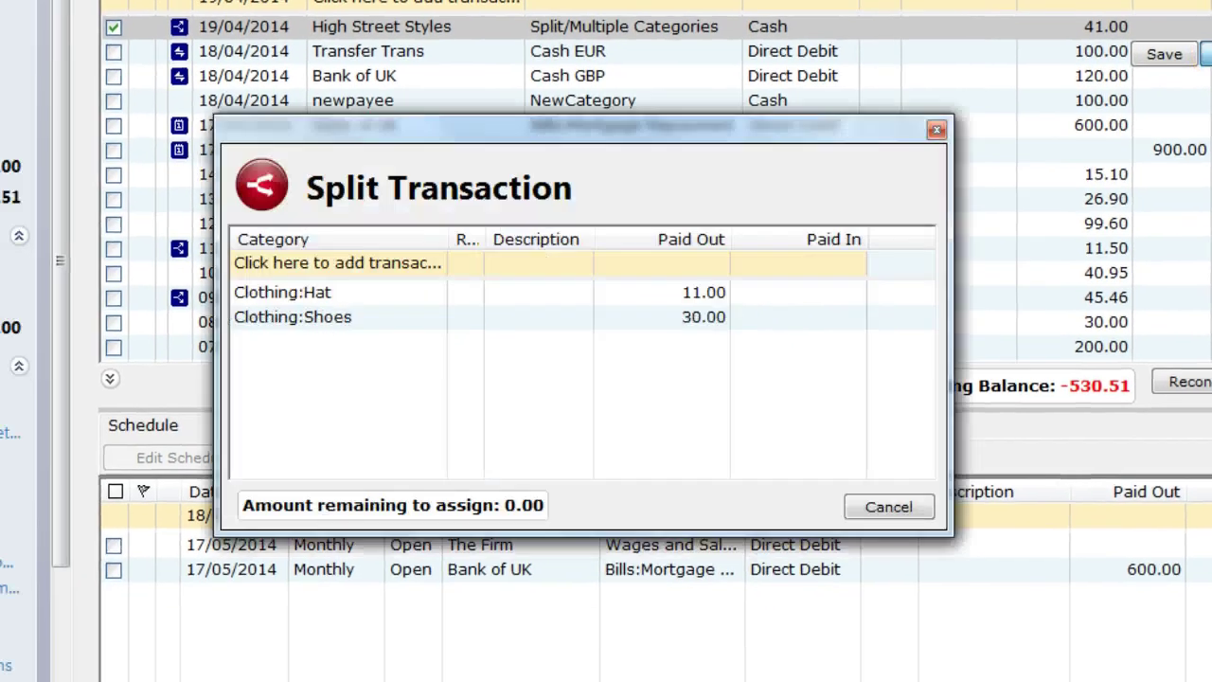
pyautogui.click(359, 263)
pyautogui.moveTo(433, 306); pyautogui.dragTo(434, 328)
pyautogui.click(270, 307)
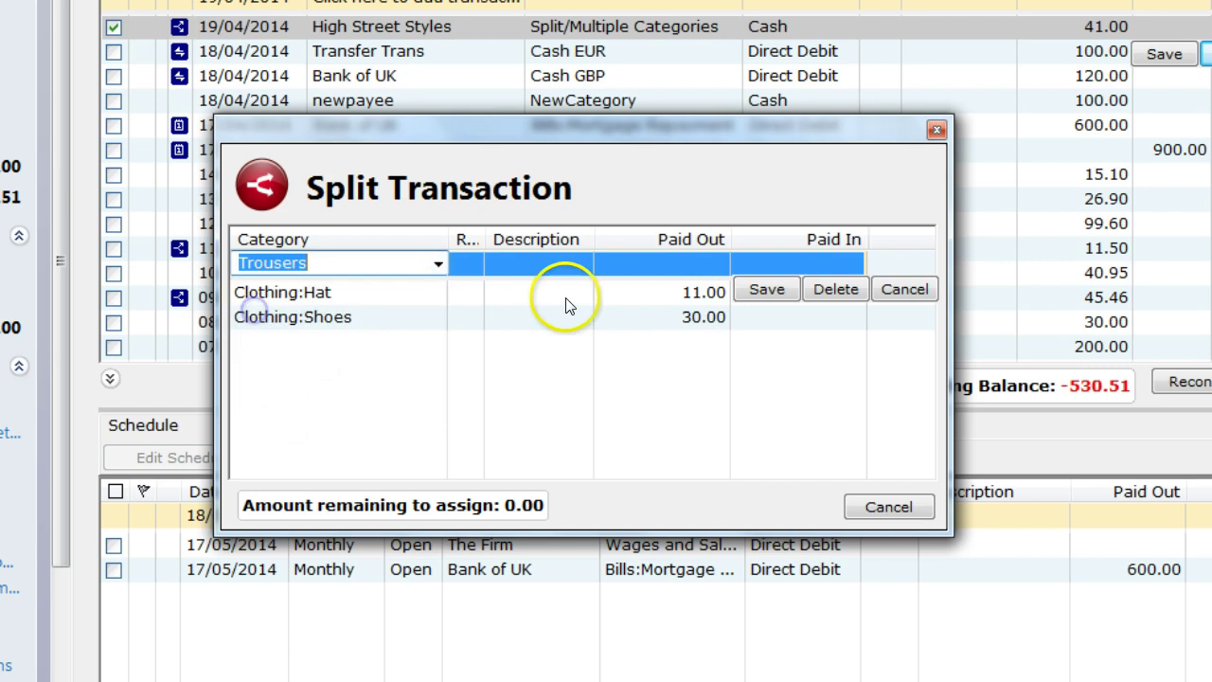
pyautogui.click(643, 265)
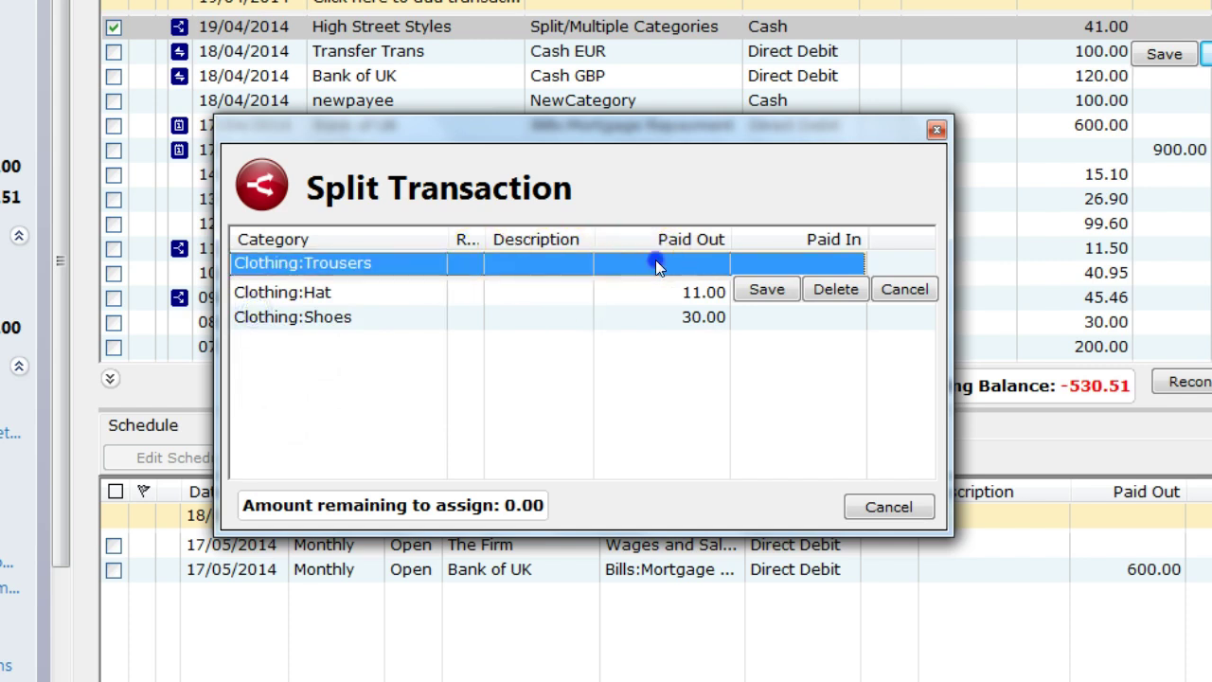
pyautogui.click(655, 263)
pyautogui.click(636, 342)
pyautogui.click(617, 391)
pyautogui.click(622, 413)
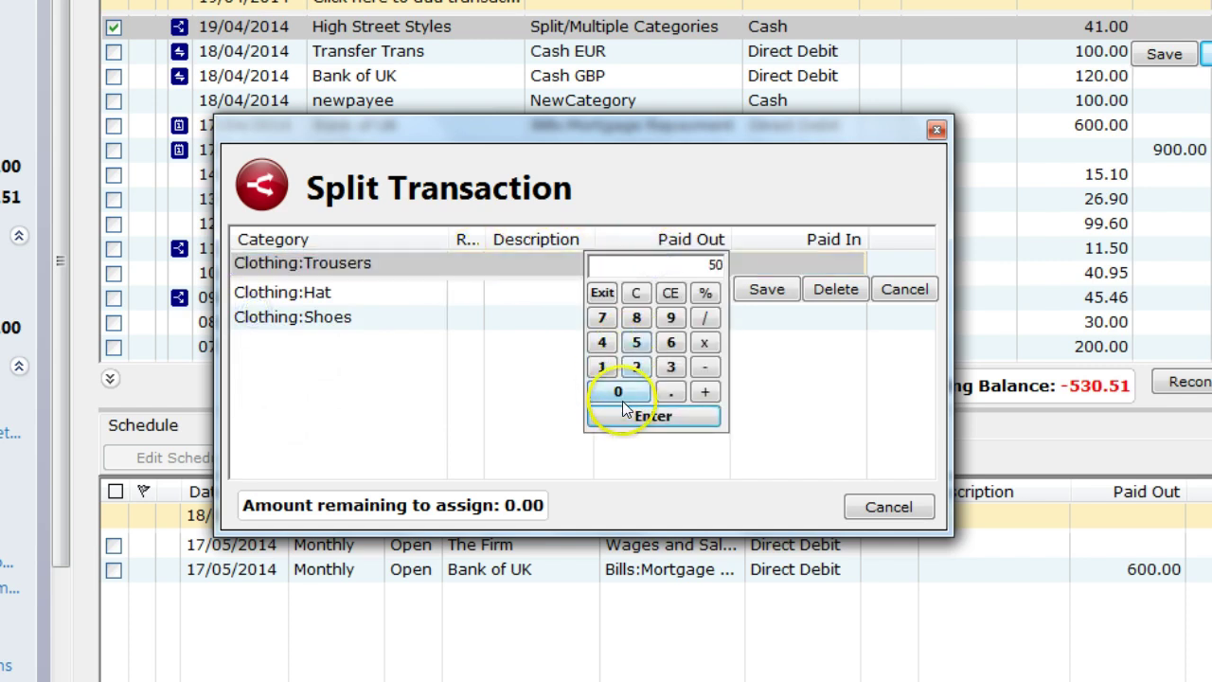
pyautogui.click(749, 297)
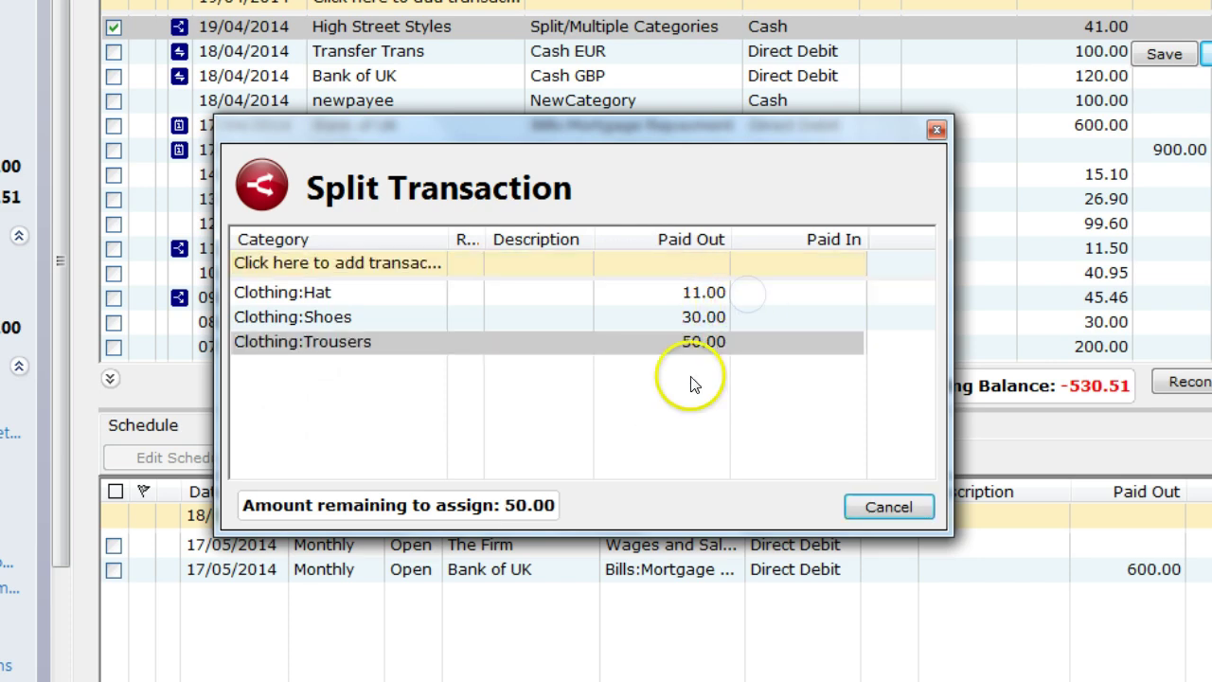
# Close the split with the added Trousers line and accept updating the High Street Styles amount to match
pyautogui.click(900, 512)
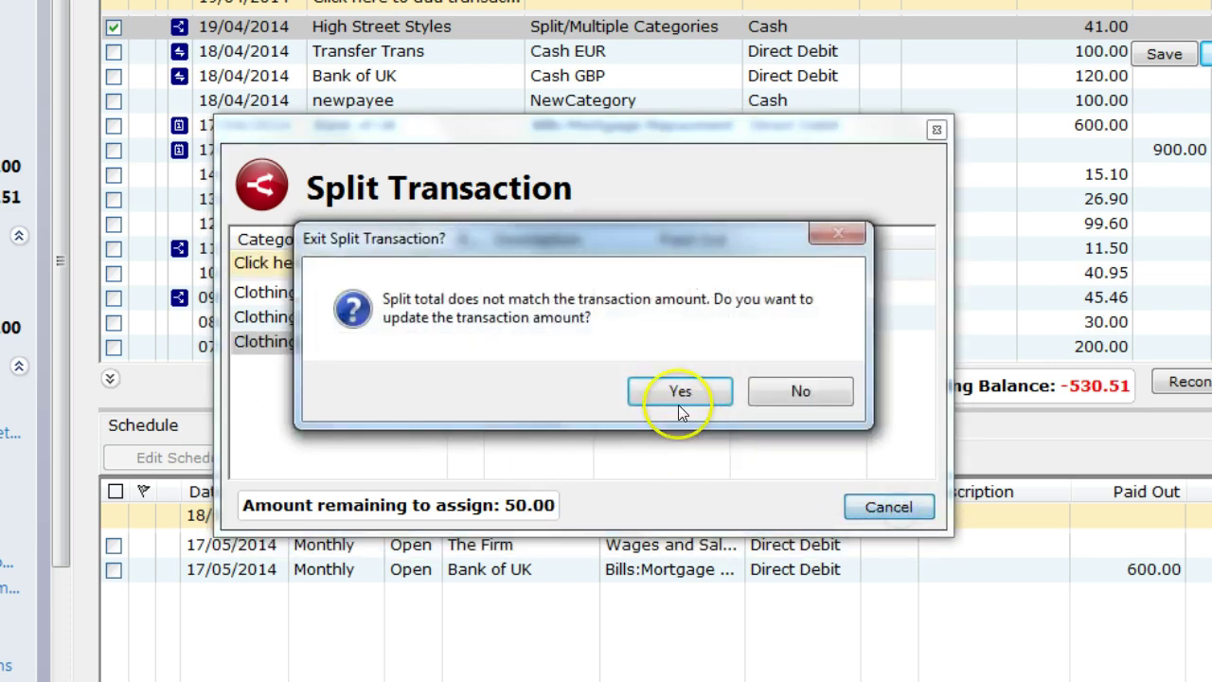
pyautogui.click(676, 388)
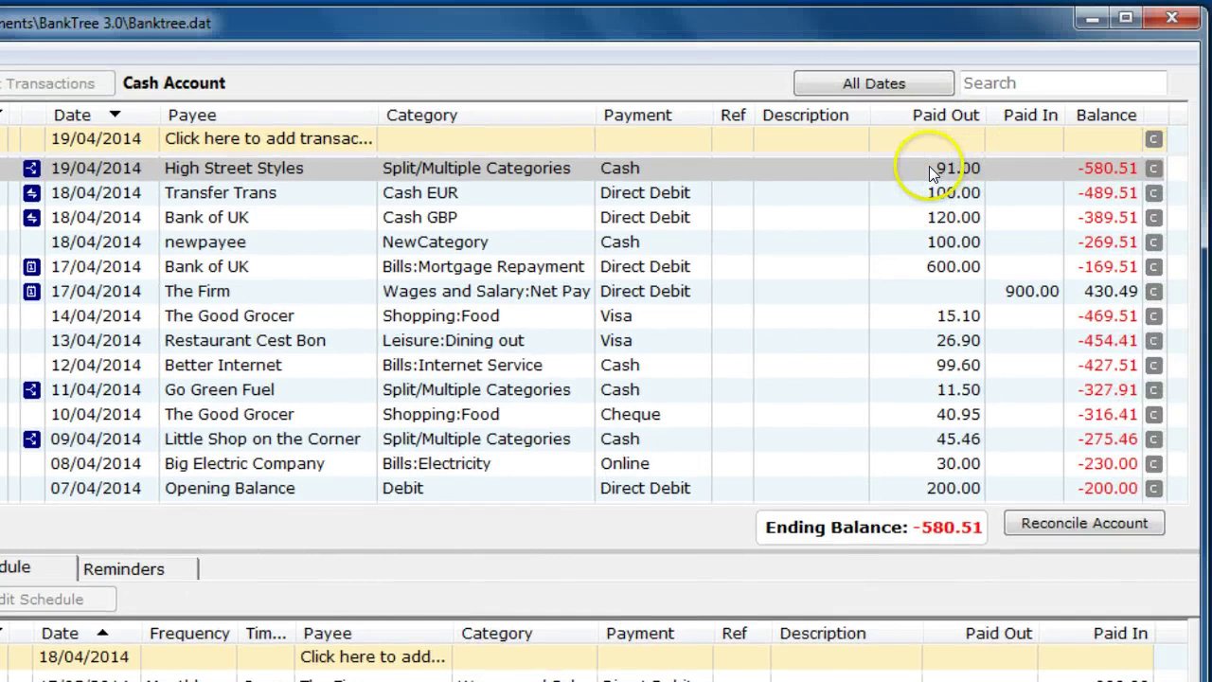
pyautogui.click(946, 173)
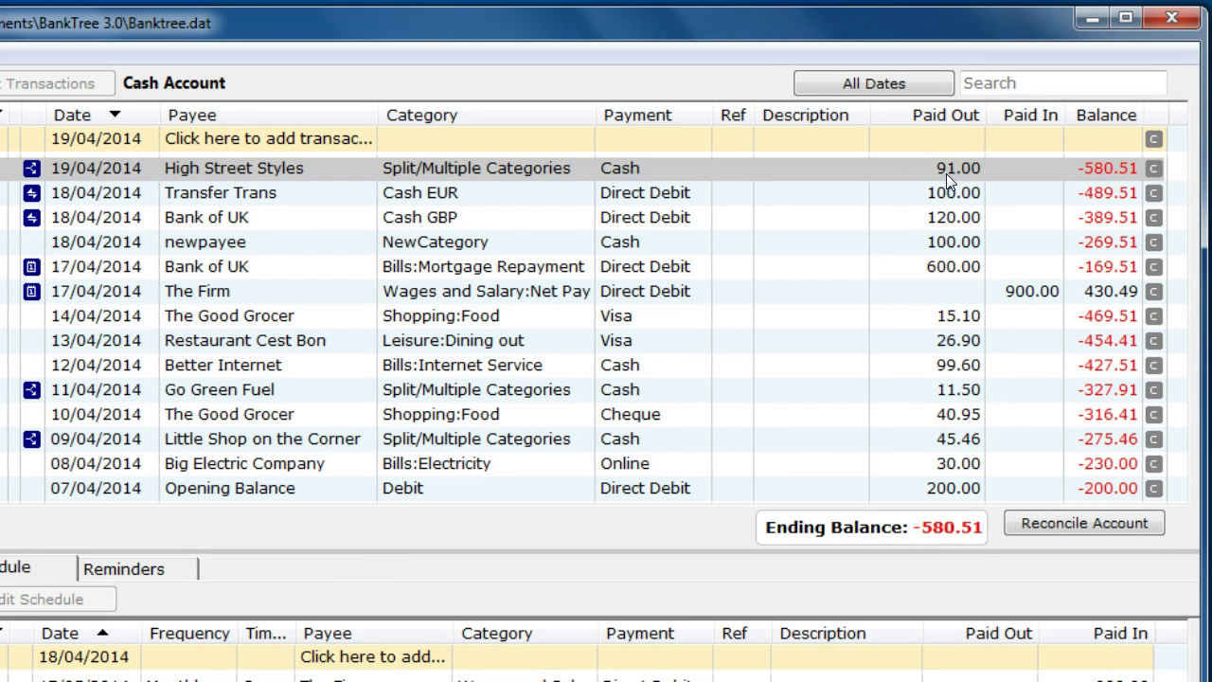
# Attach the file sample-receipt.jpg from the Desktop to the High Street Styles transaction
pyautogui.rightClick(105, 169)
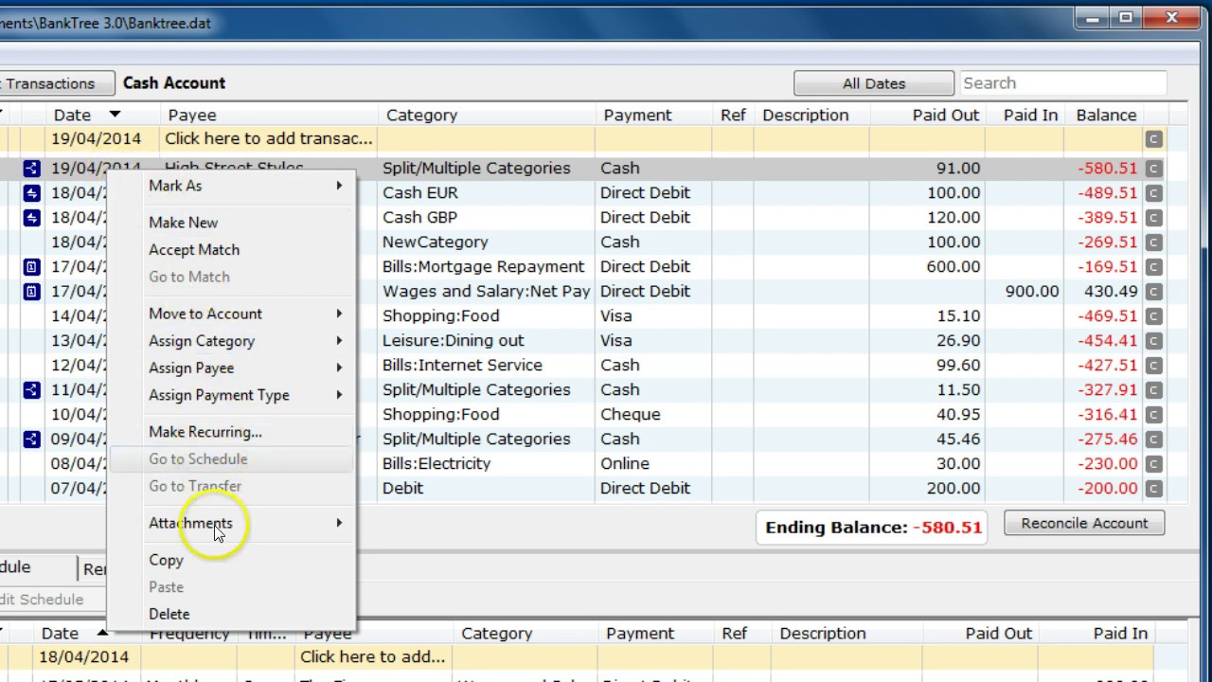
pyautogui.moveTo(216, 528)
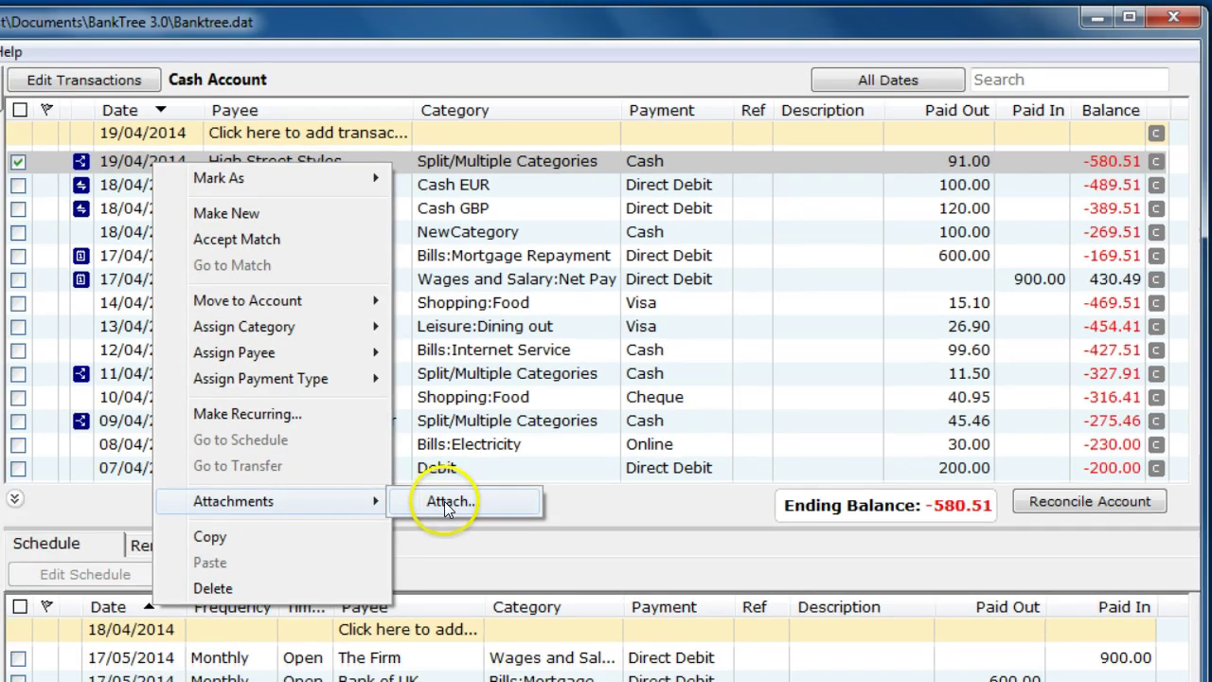
pyautogui.click(419, 522)
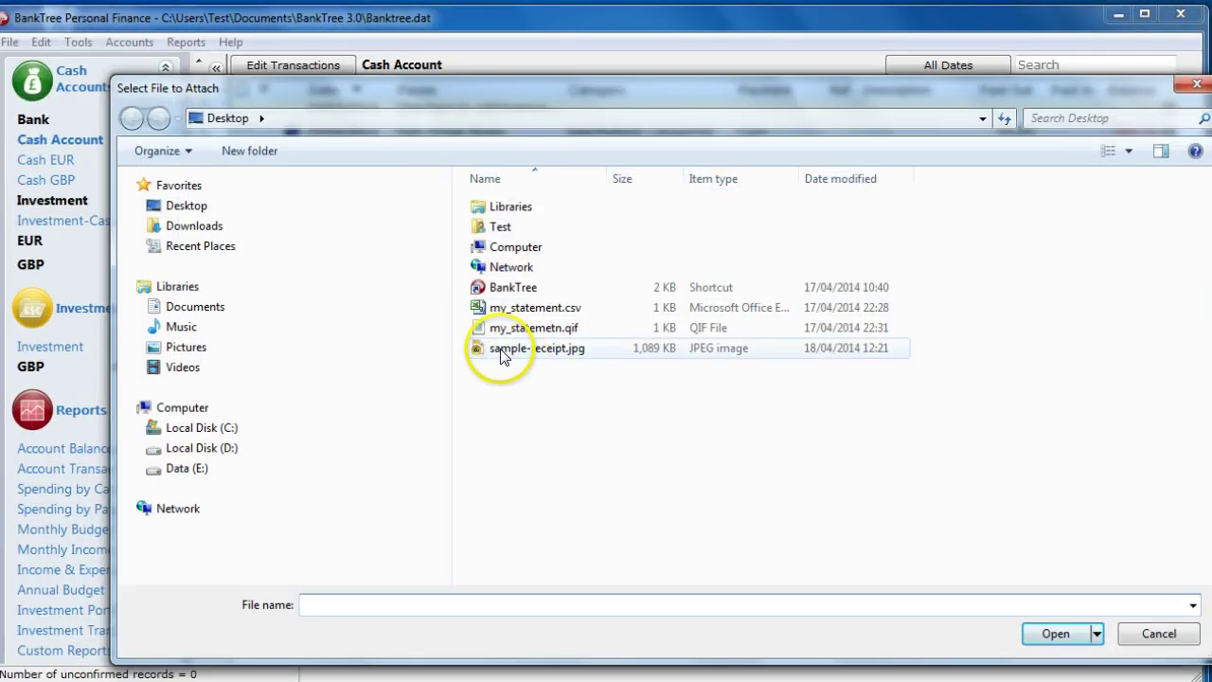
pyautogui.click(456, 369)
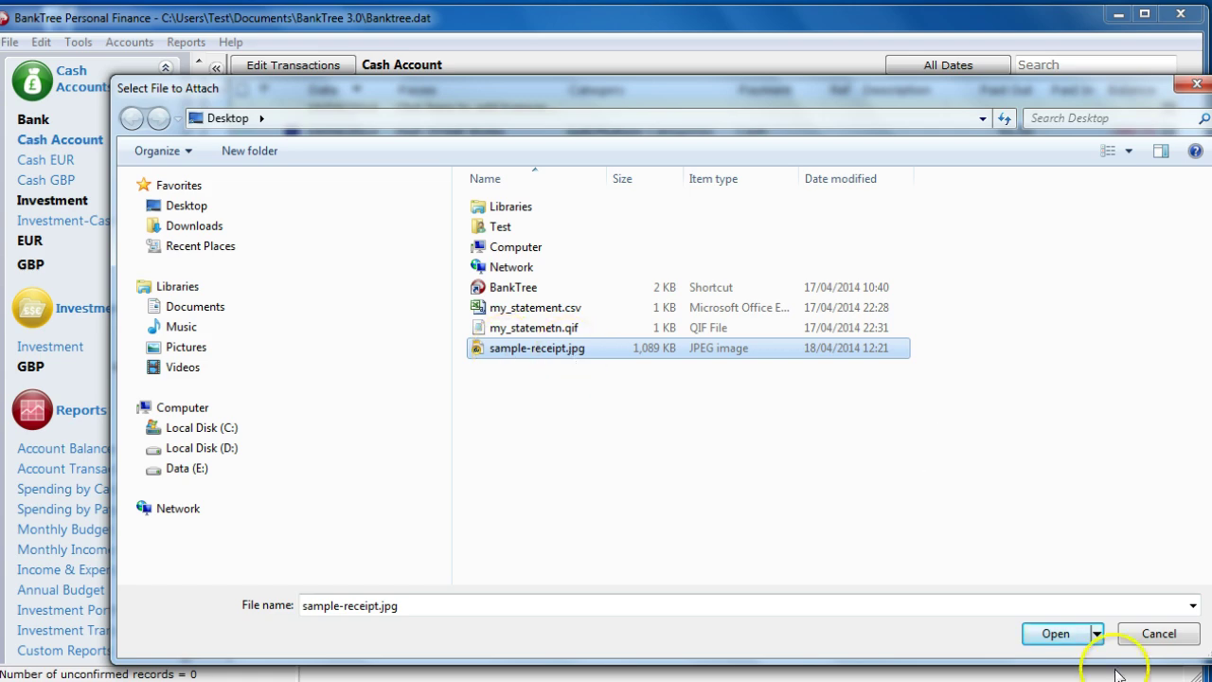
pyautogui.click(1054, 632)
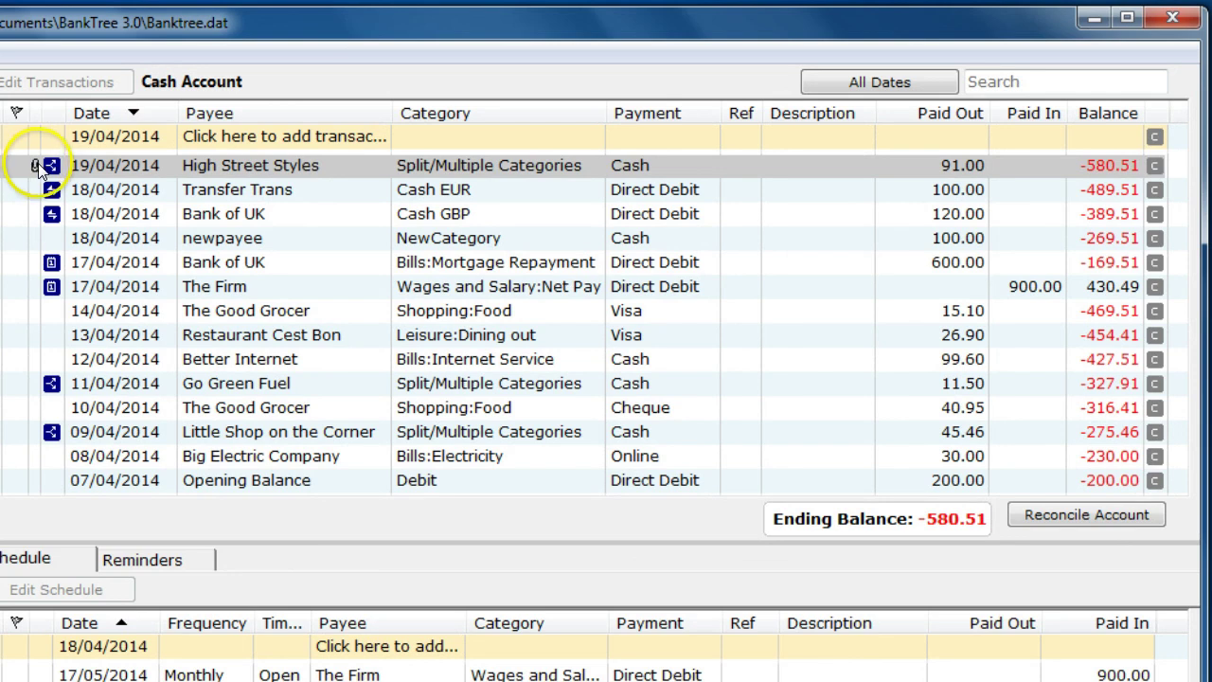
# View the sample-receipt.jpg attachment of the High Street Styles transaction and close the image viewer
pyautogui.rightClick(83, 166)
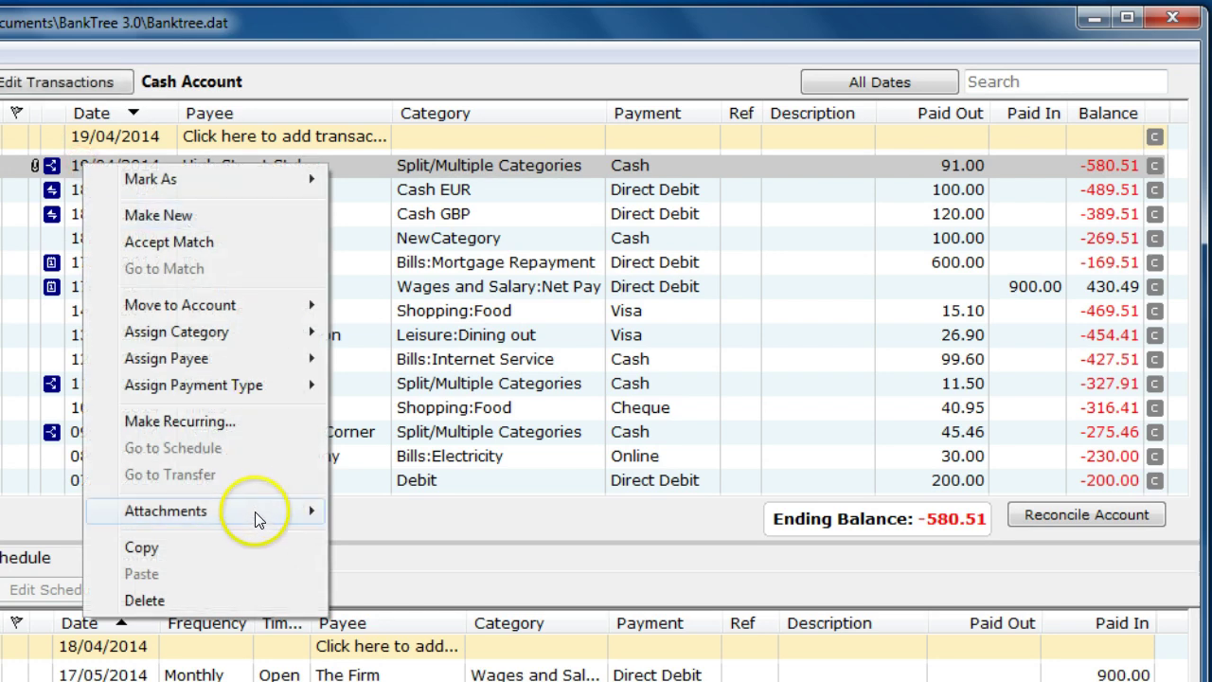
pyautogui.moveTo(252, 508)
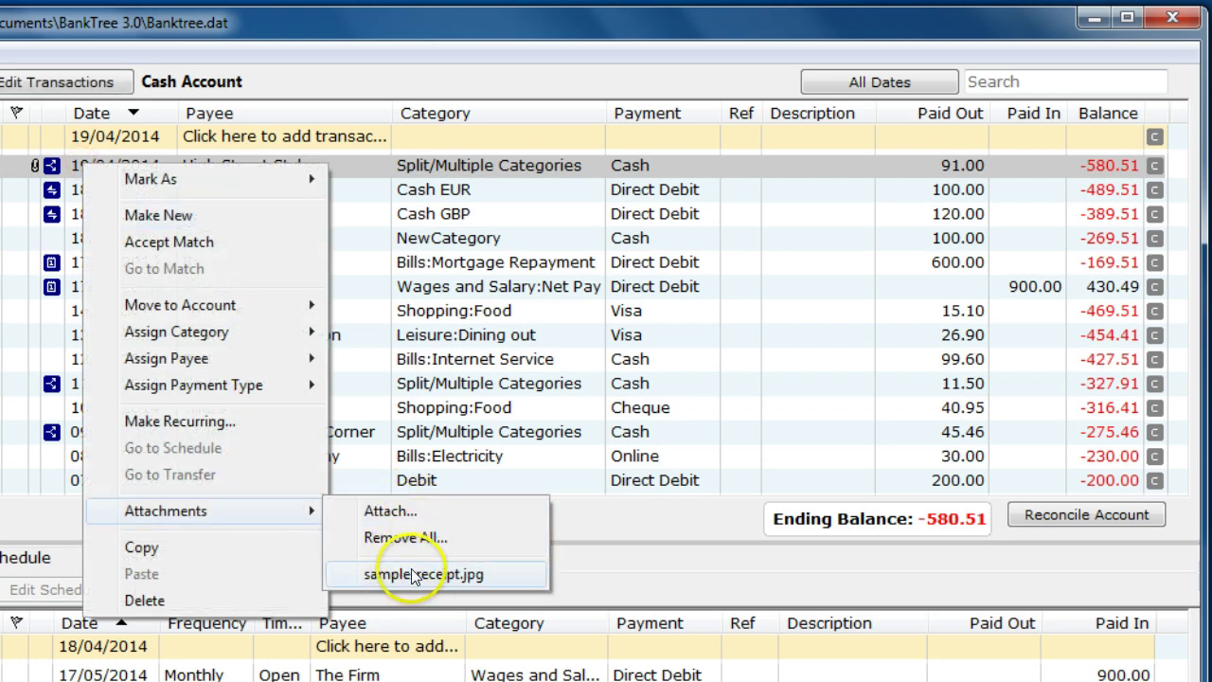
pyautogui.moveTo(414, 577); pyautogui.dragTo(404, 583)
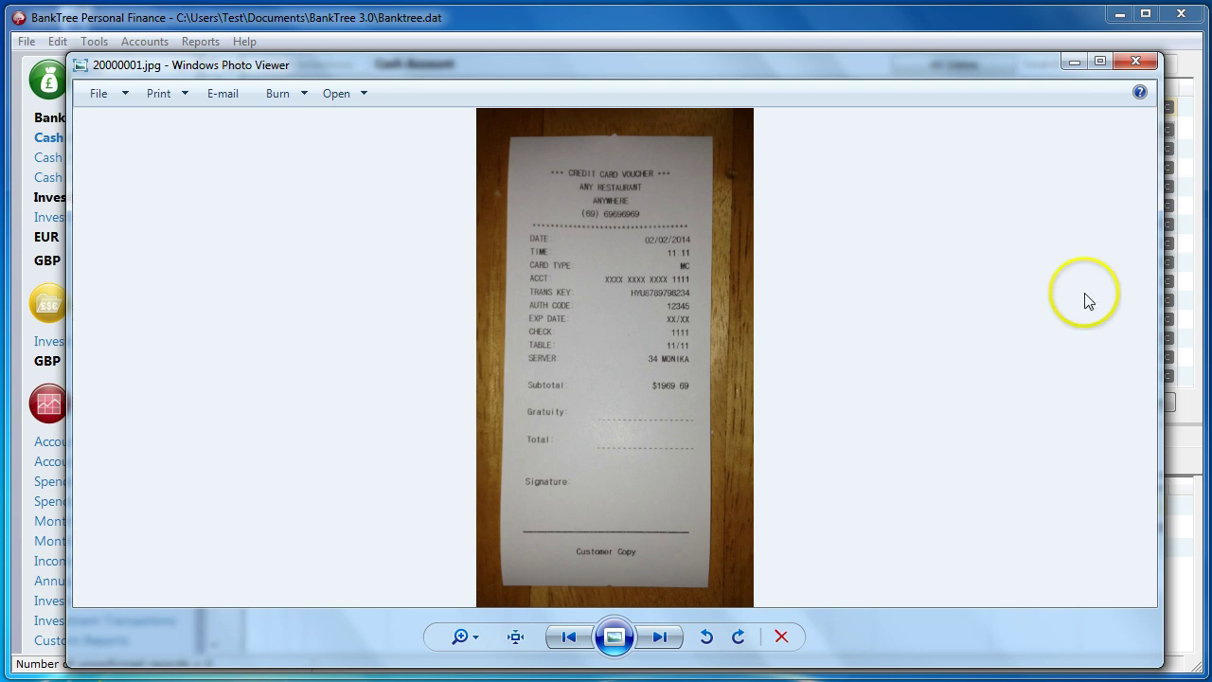
pyautogui.click(1125, 64)
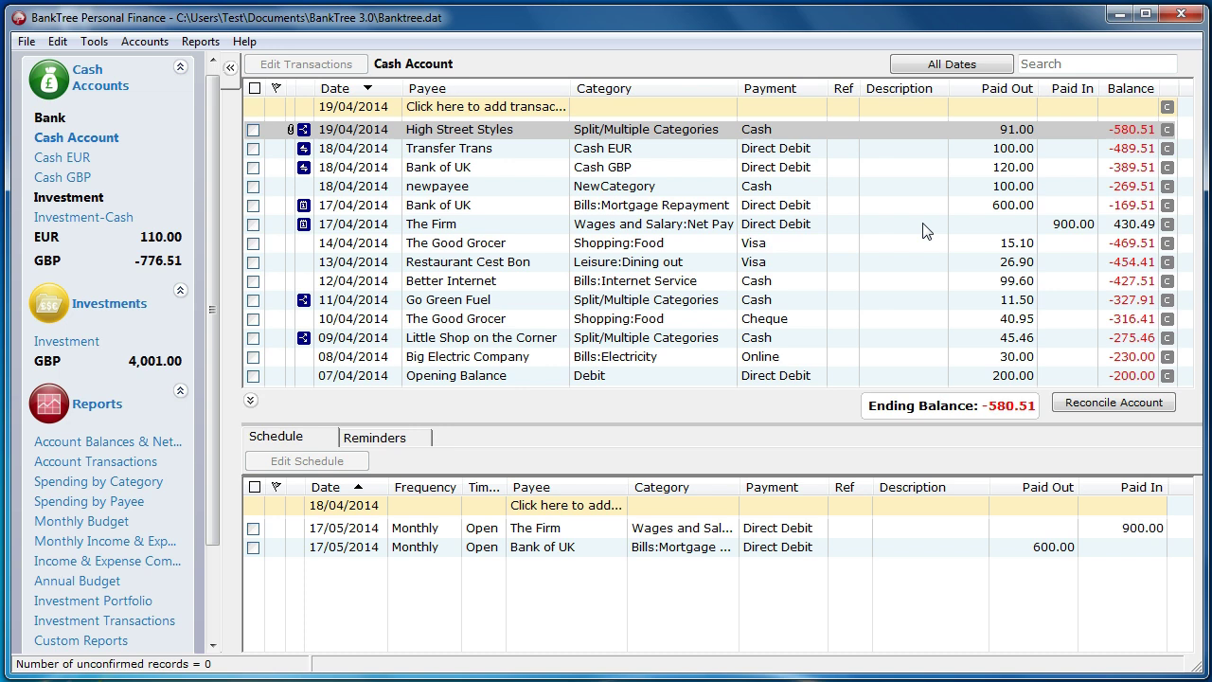
# Create and save a transaction keyword named personal and close the keyword setup
pyautogui.click(93, 41)
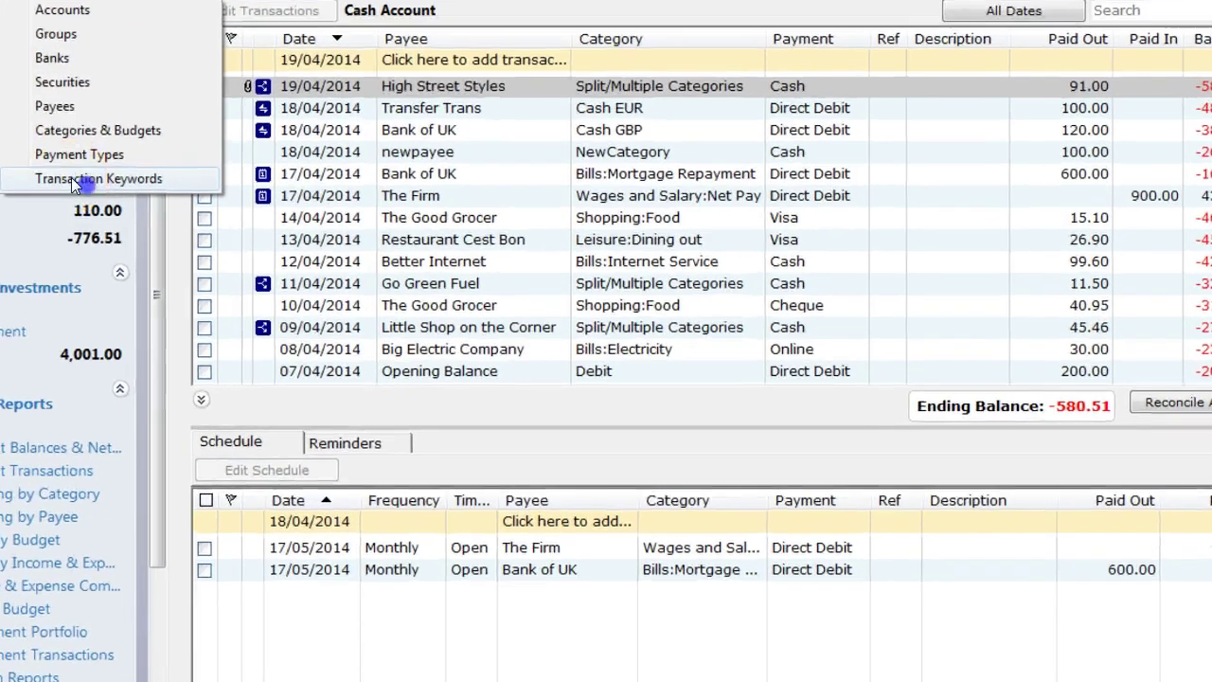
pyautogui.click(128, 209)
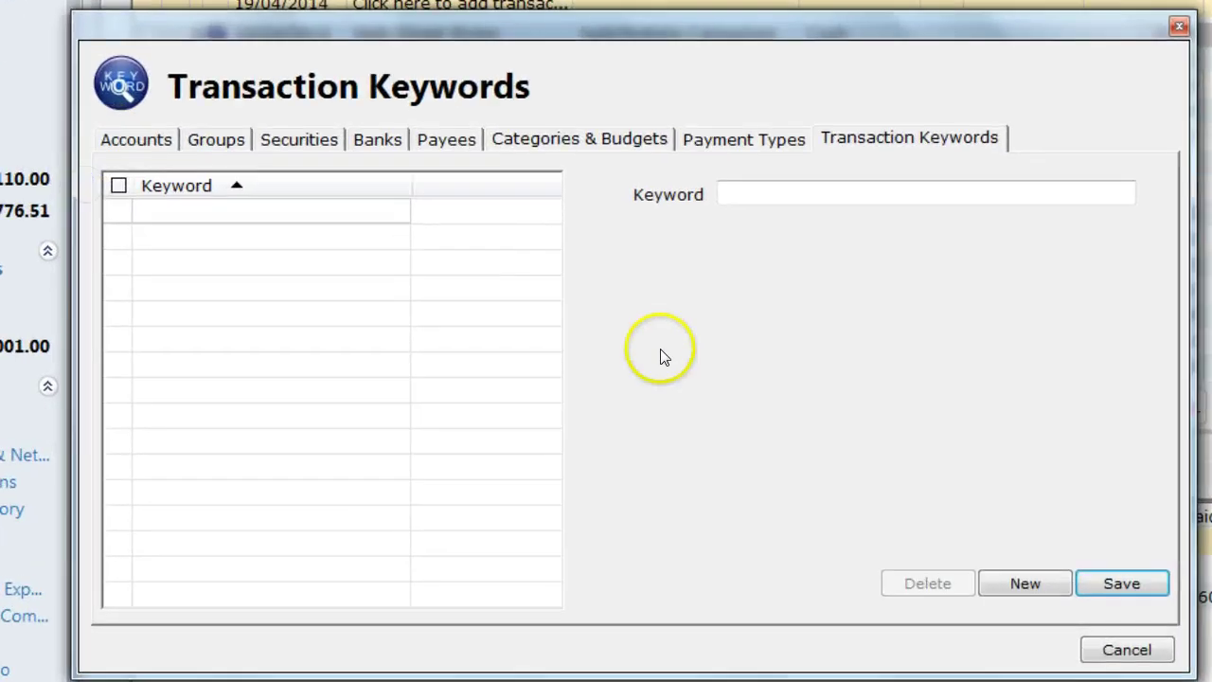
pyautogui.click(731, 193)
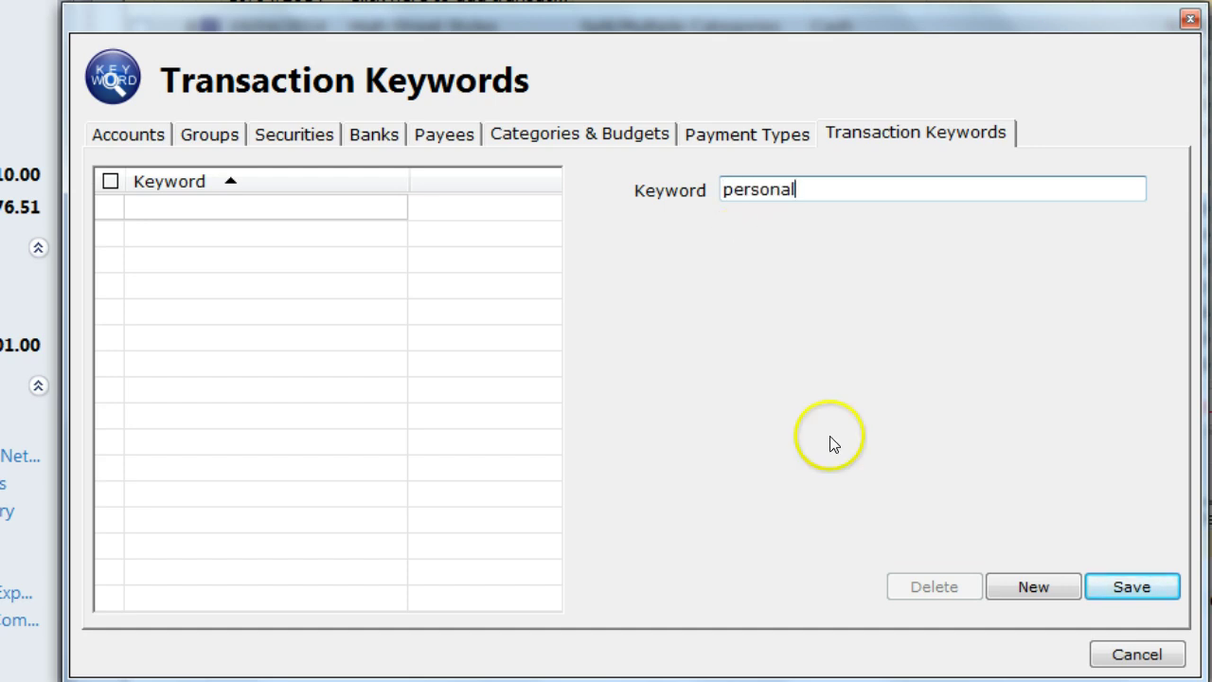
pyautogui.click(1130, 586)
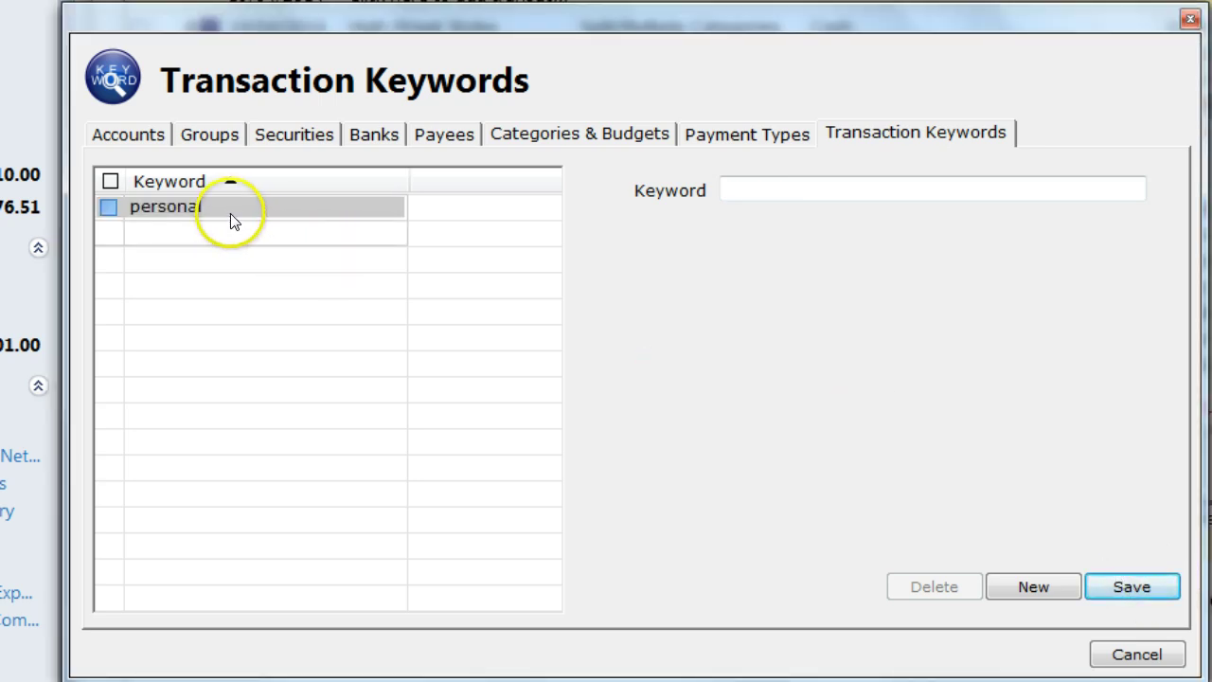
pyautogui.click(1162, 653)
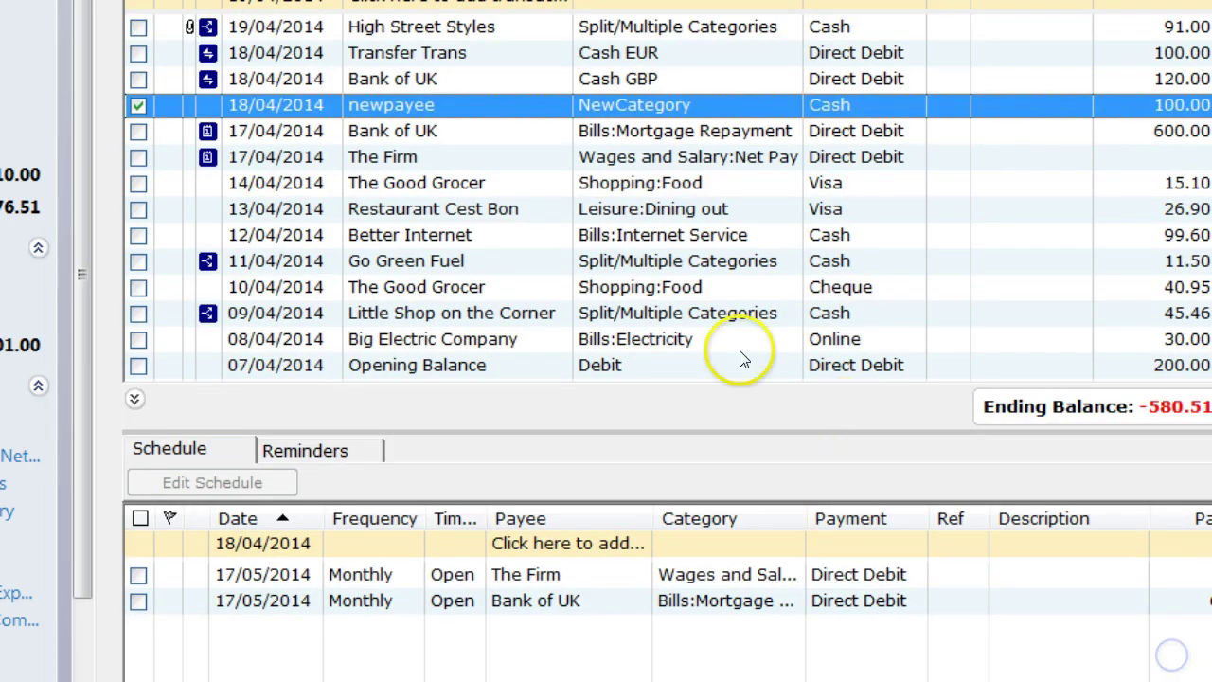
# Assign the keyword personal to the newpayee transaction dated 18/04/2014
pyautogui.rightClick(248, 107)
pyautogui.moveTo(400, 509)
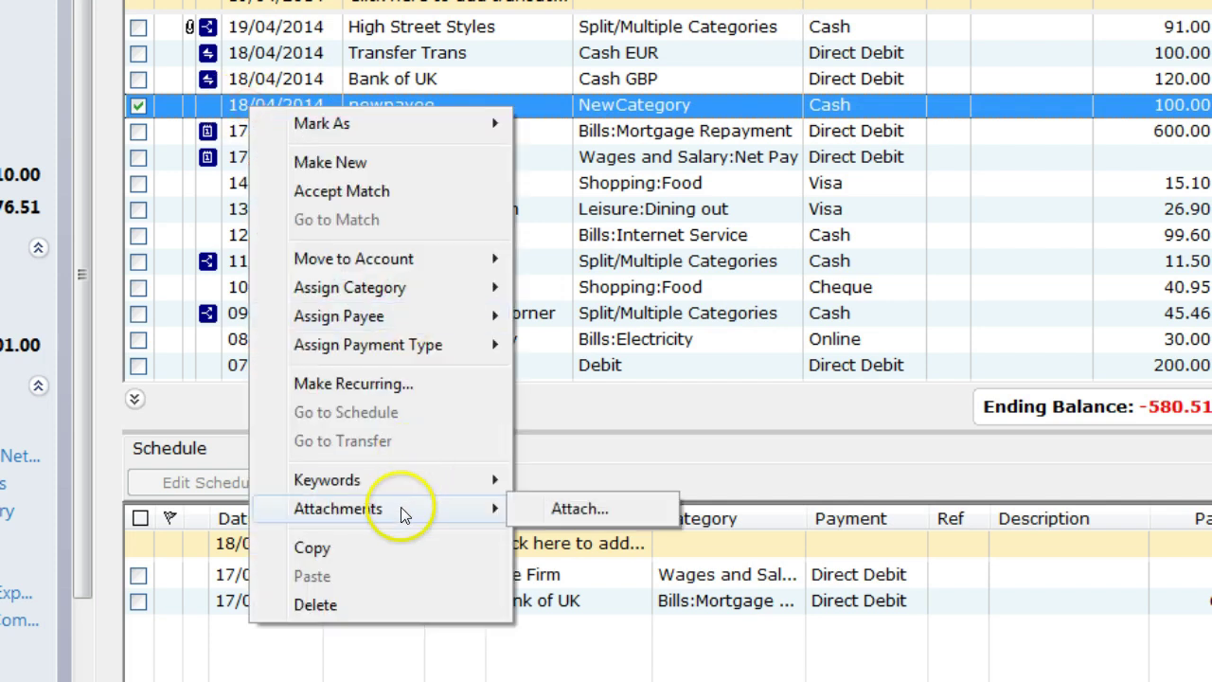
pyautogui.moveTo(419, 485)
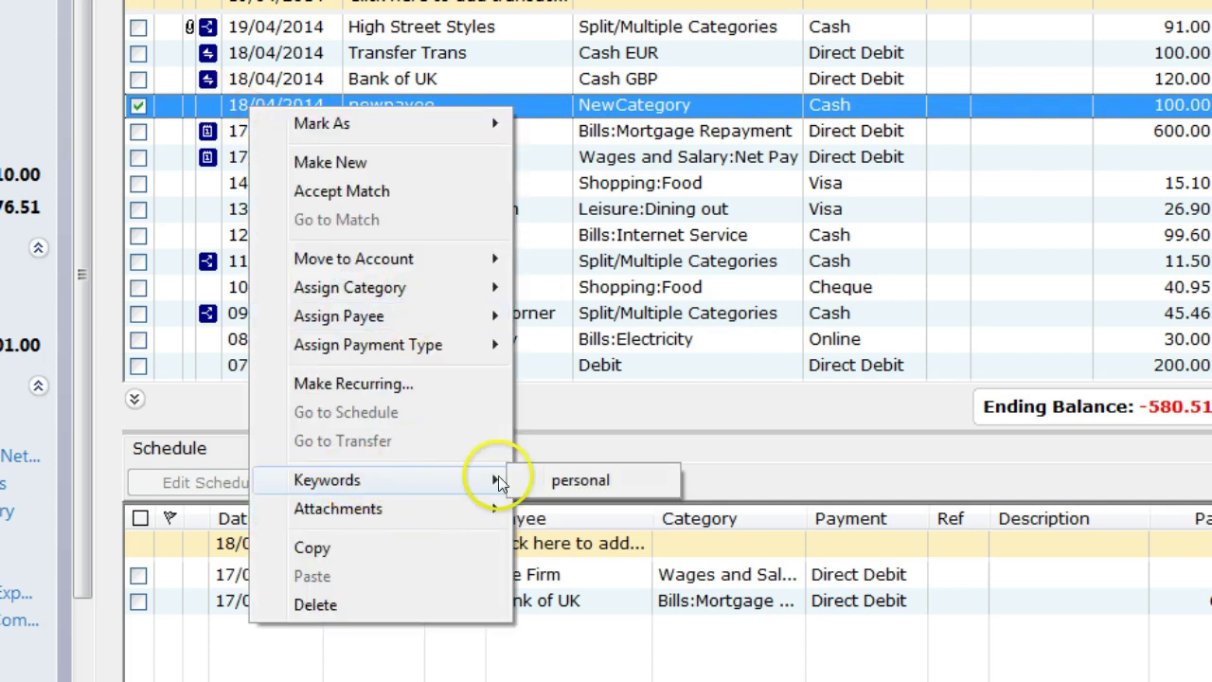
pyautogui.click(565, 485)
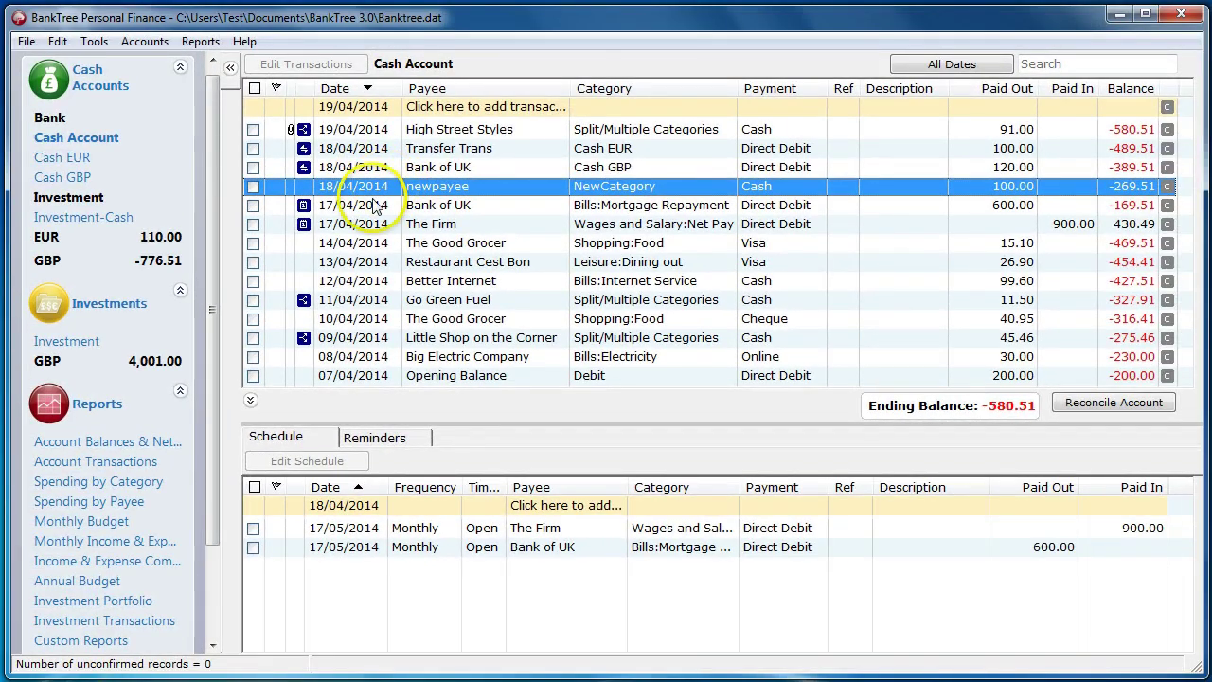
# Open the Account Transactions report and customise it to include only transactions with the keyword personal
pyautogui.moveTo(211, 288); pyautogui.dragTo(209, 379)
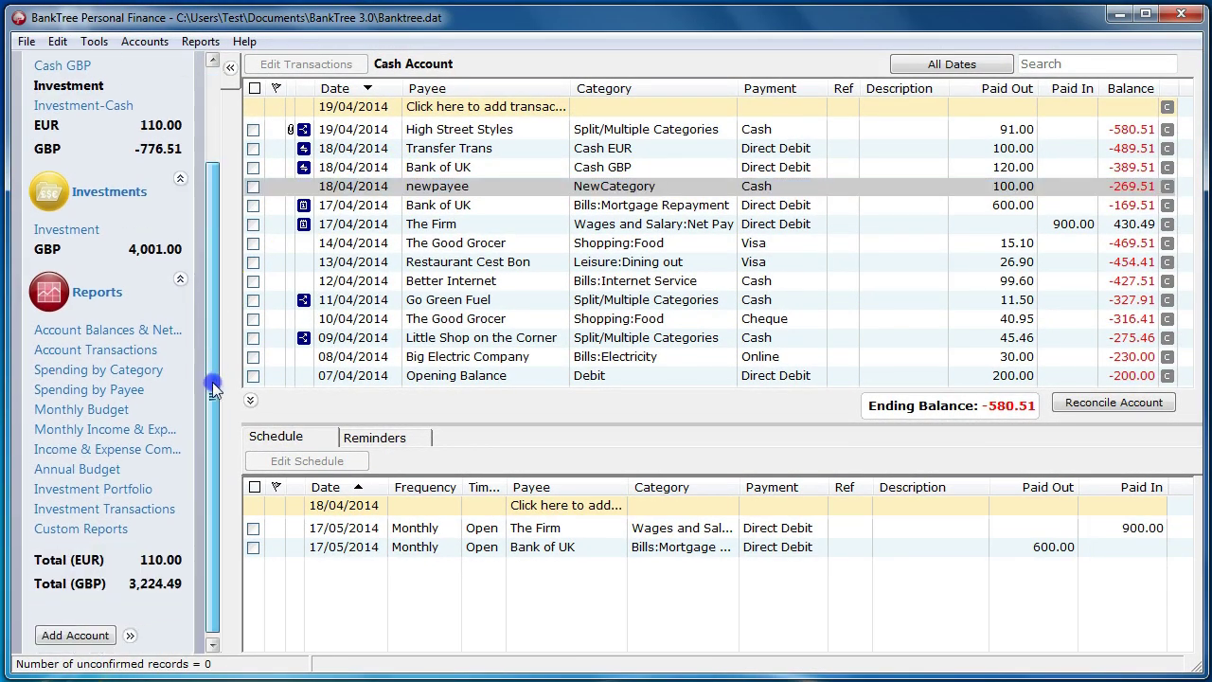
pyautogui.click(123, 352)
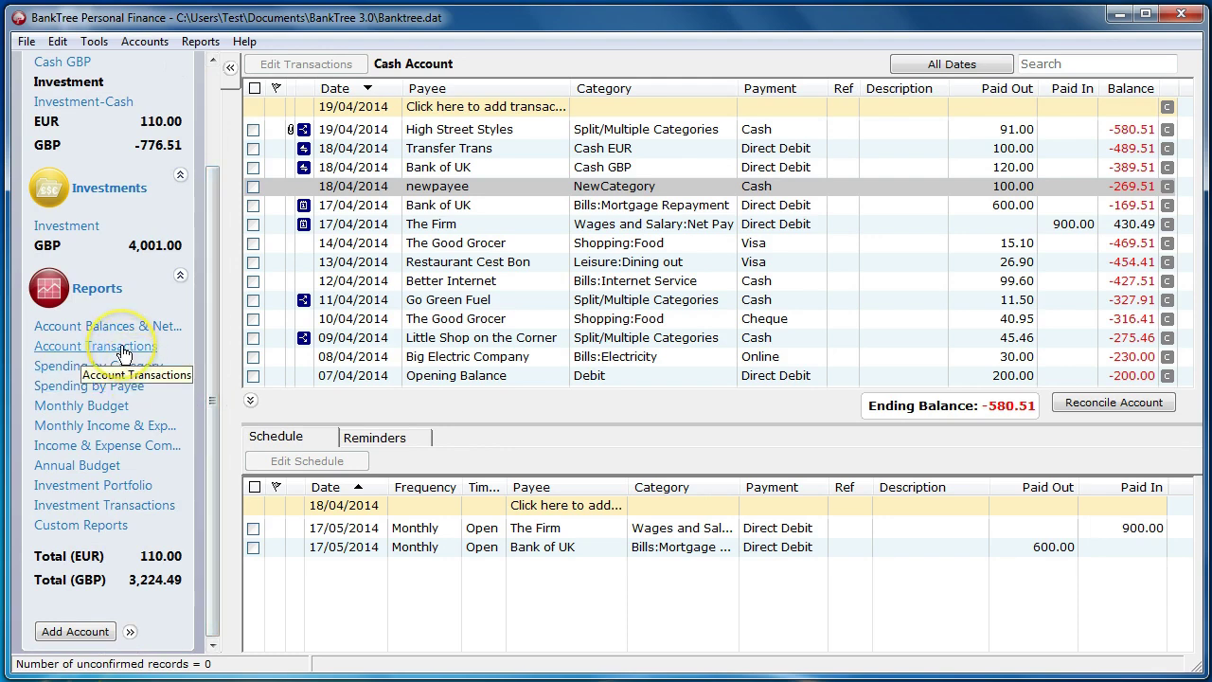
pyautogui.click(121, 349)
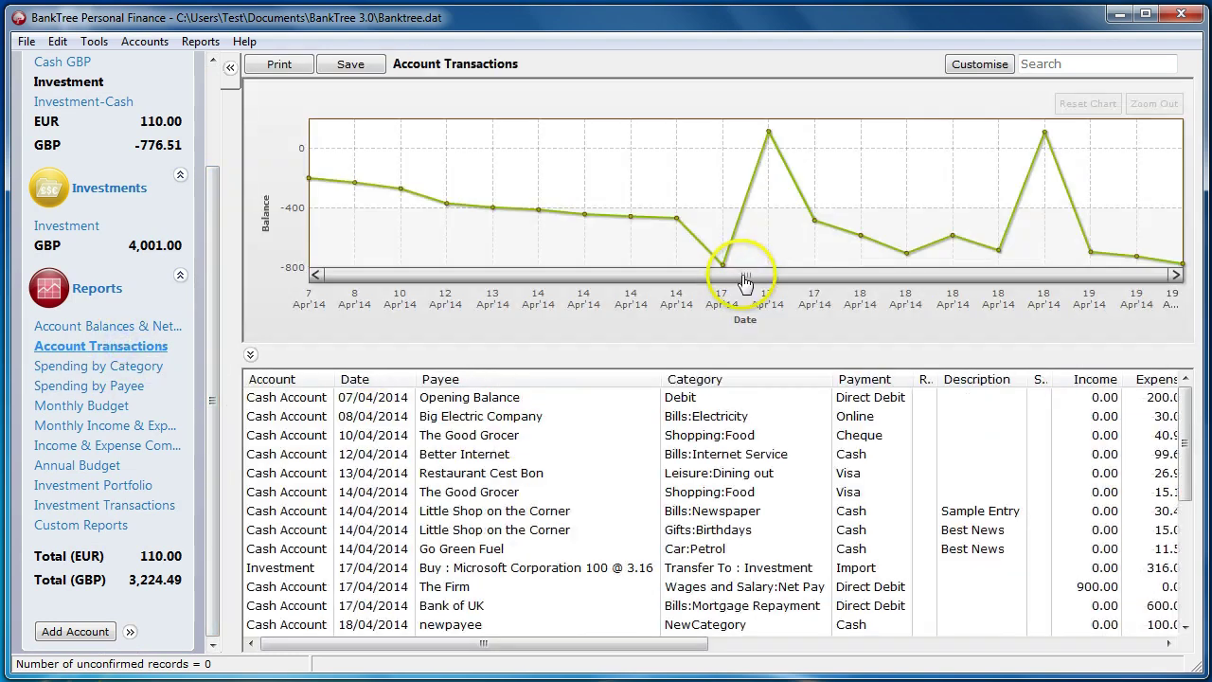
pyautogui.click(979, 63)
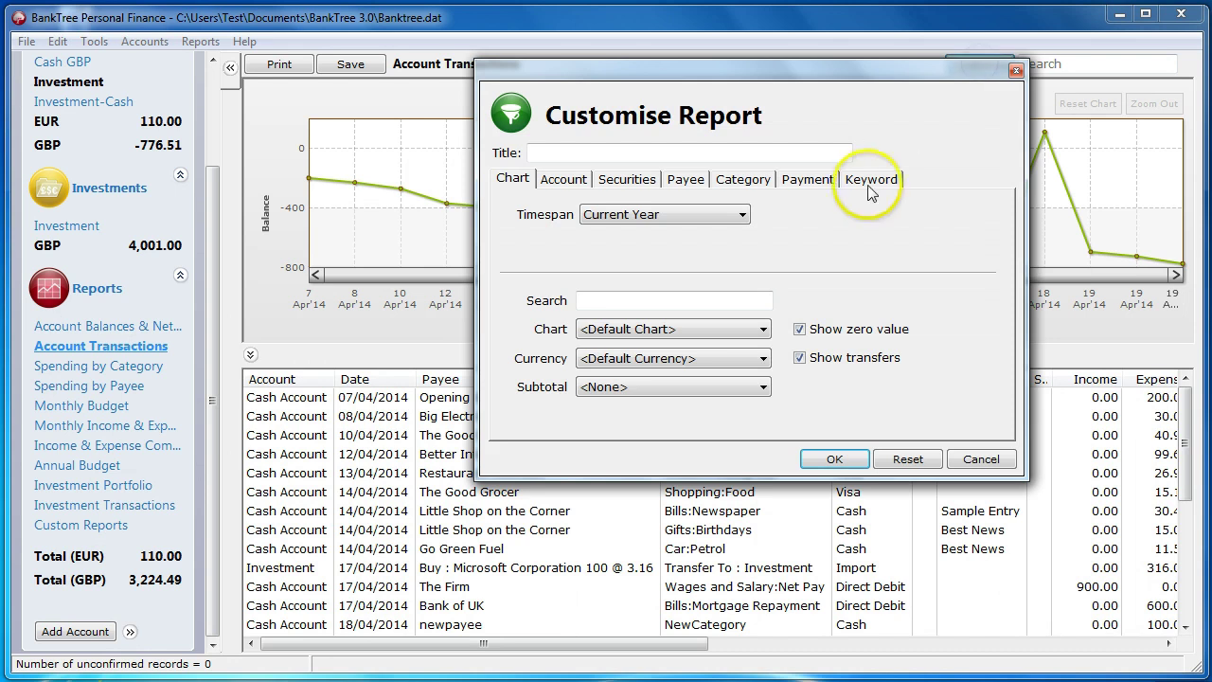
pyautogui.click(863, 184)
pyautogui.click(519, 212)
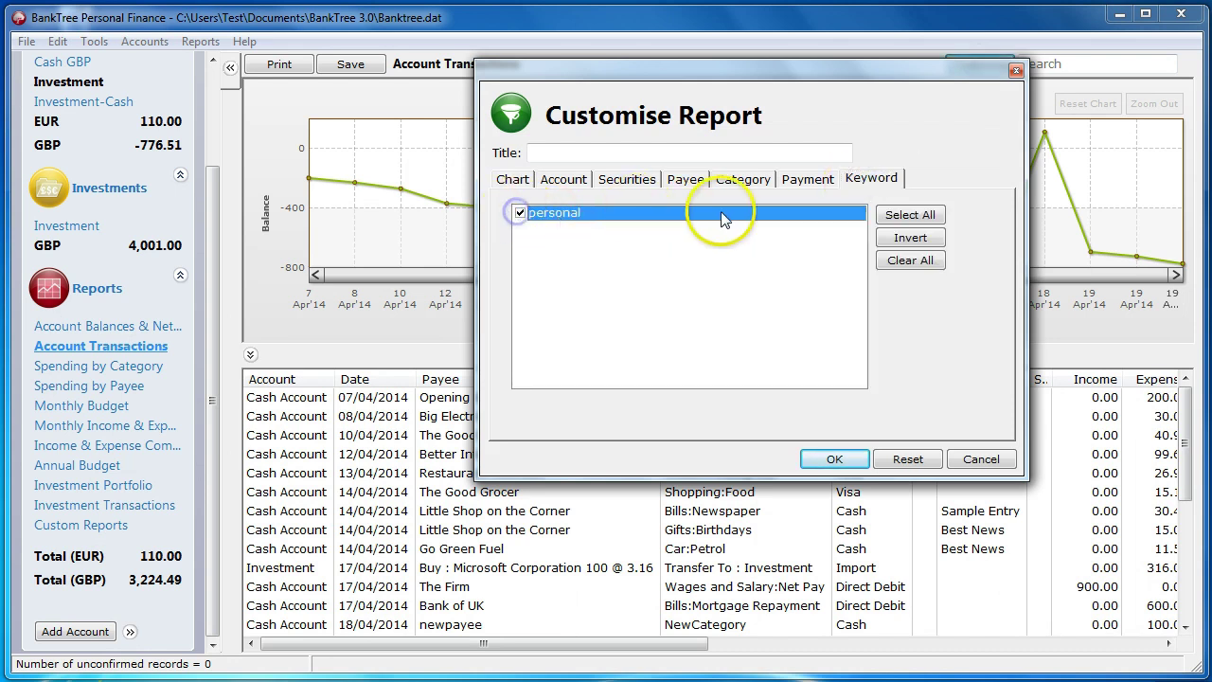
pyautogui.click(834, 458)
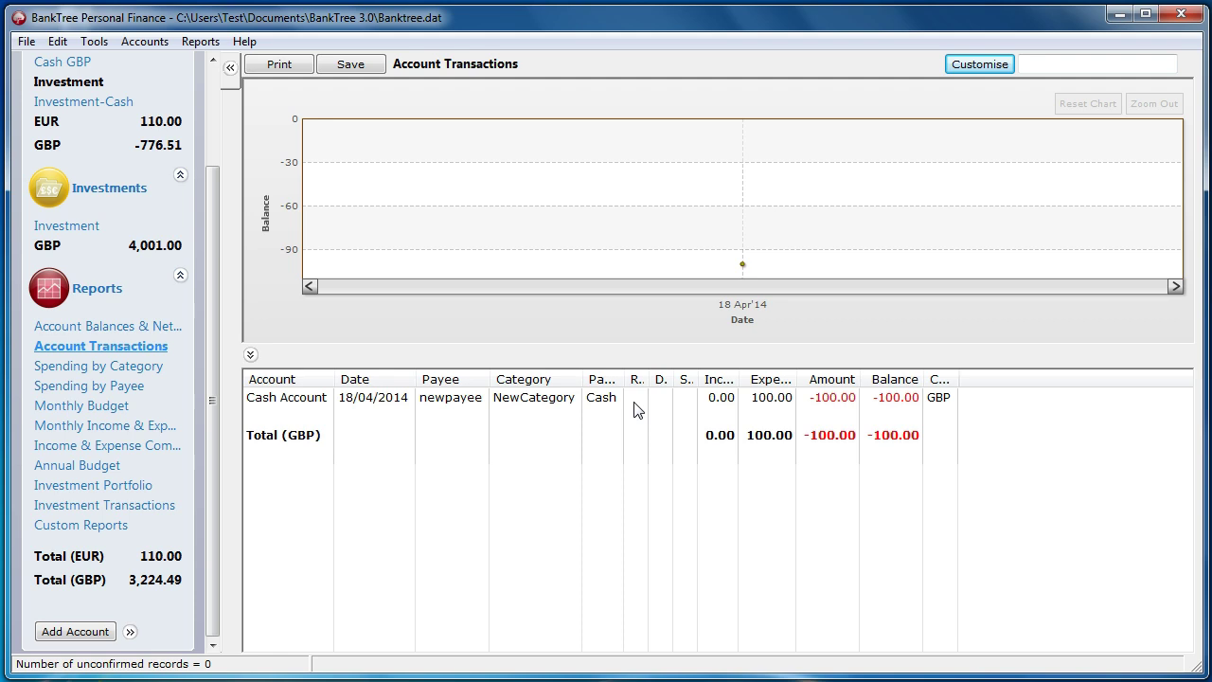
pyautogui.click(598, 402)
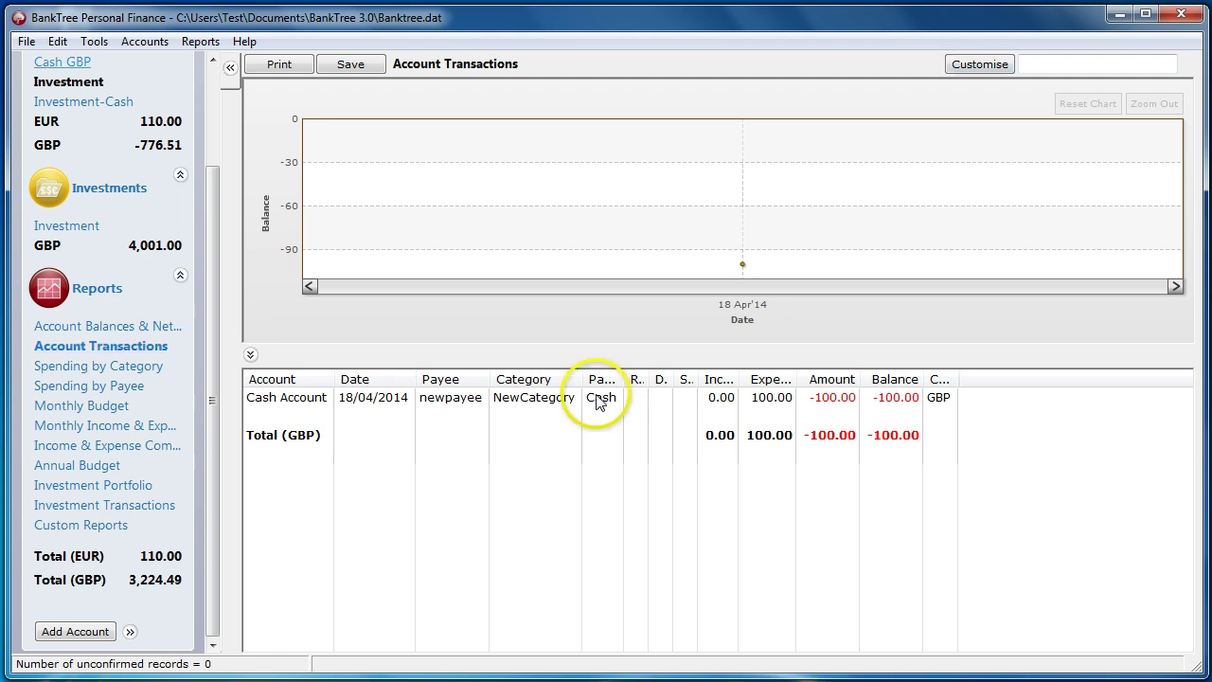
# Open the accounts setup and look through the existing accounts, account groups and securities
pyautogui.click(94, 42)
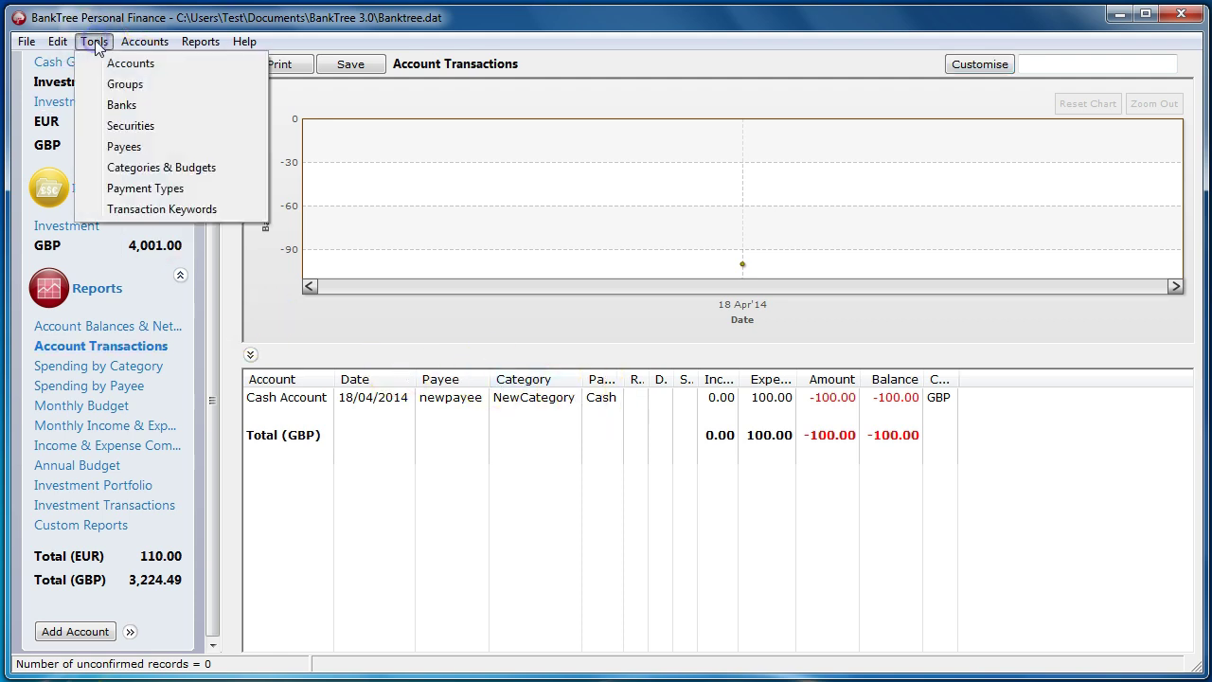
pyautogui.click(109, 60)
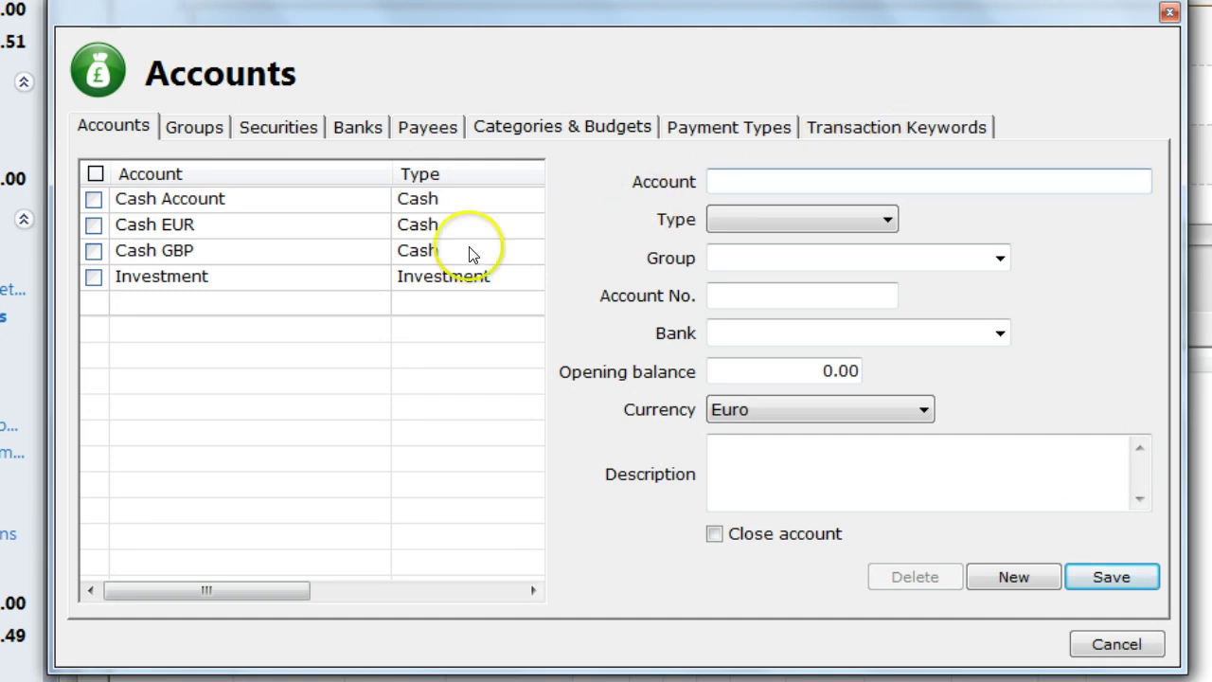
pyautogui.click(193, 127)
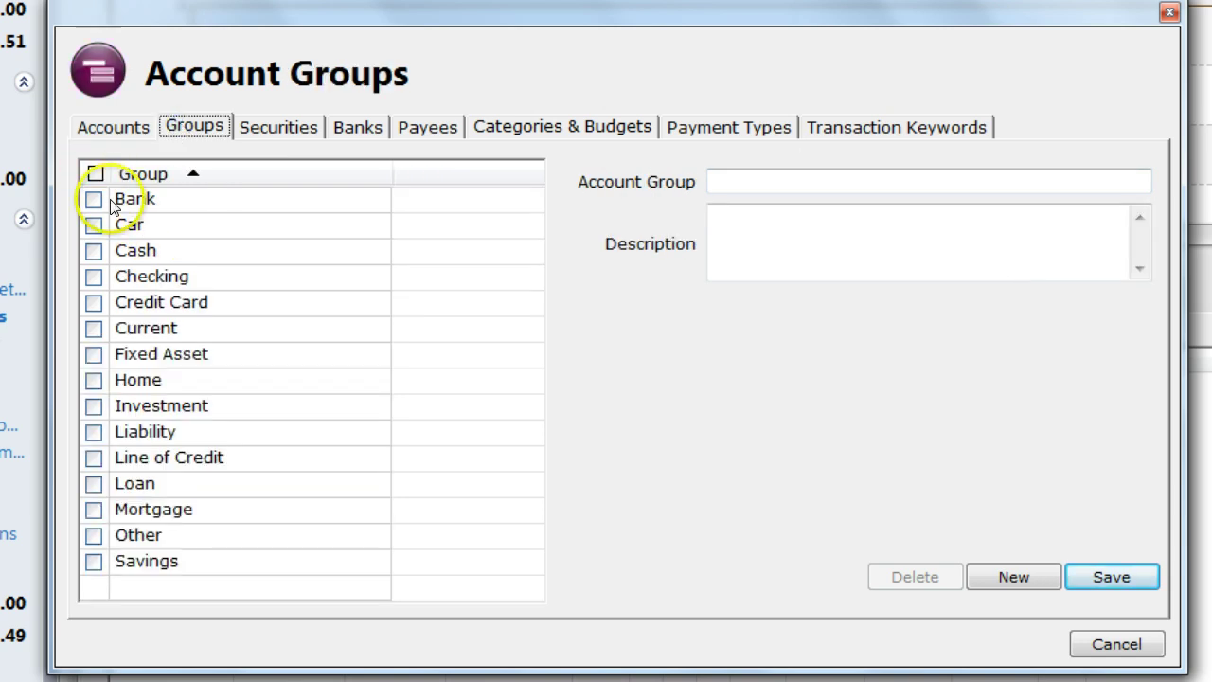
pyautogui.click(256, 130)
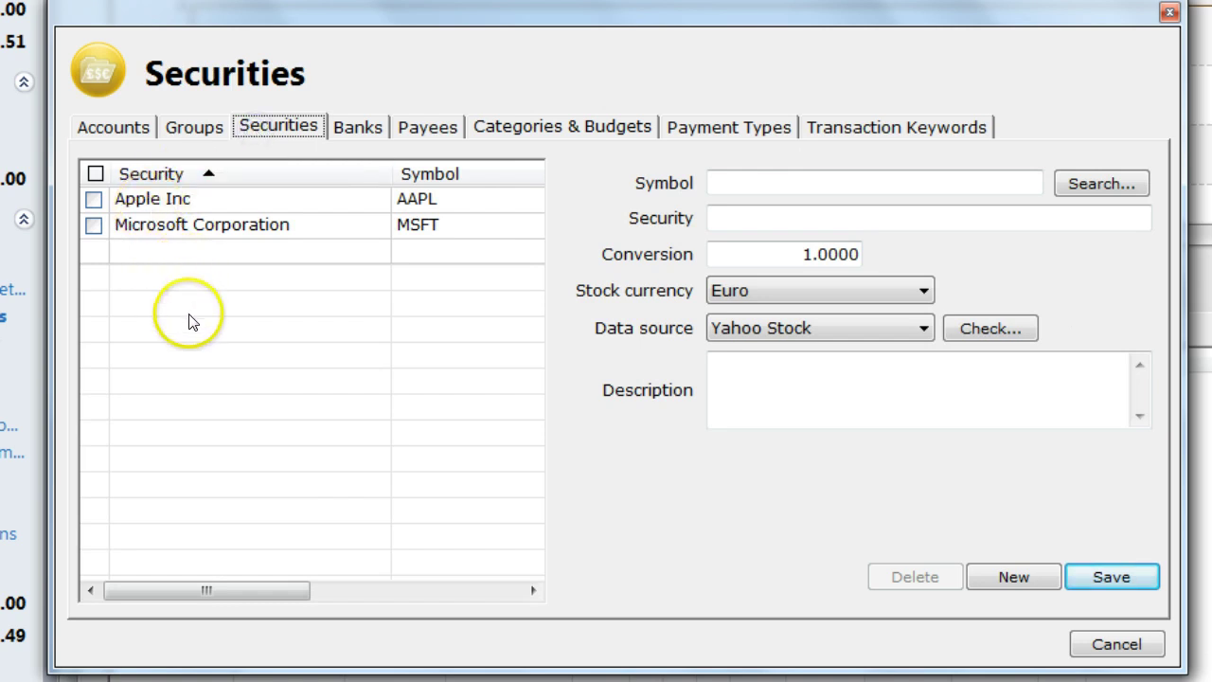
# Review the banks list and the bank detail fields from name to web address, and display the Barclays record
pyautogui.click(339, 128)
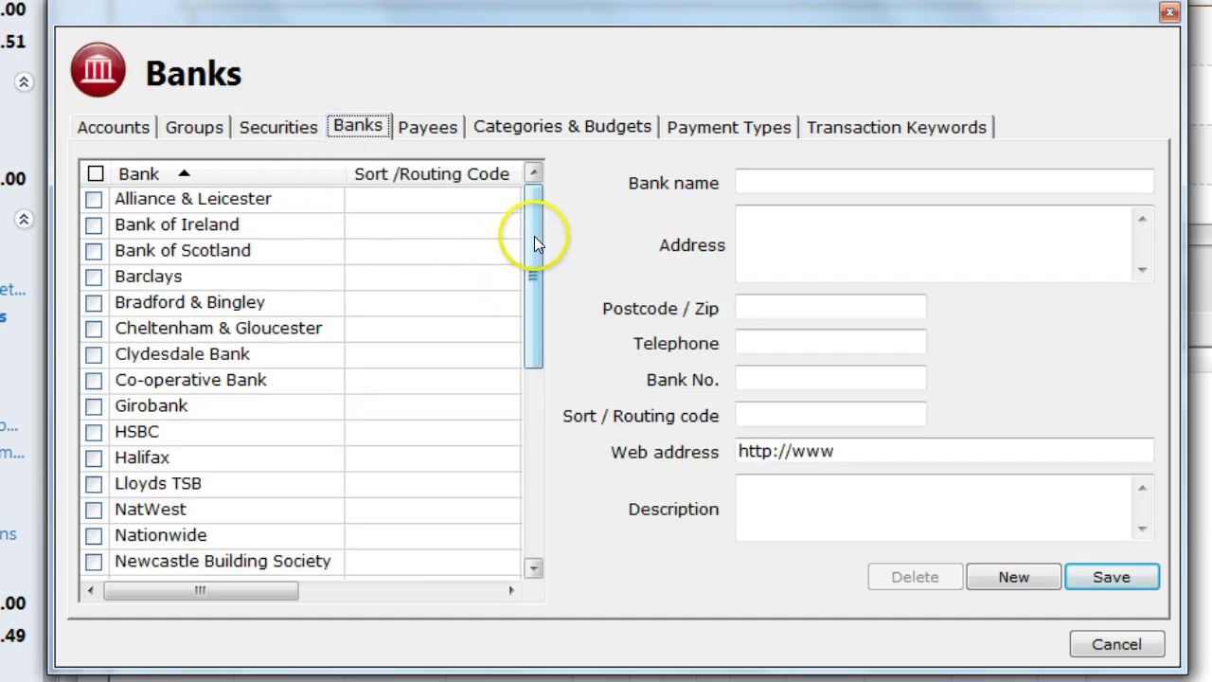
pyautogui.moveTo(533, 237); pyautogui.dragTo(533, 211)
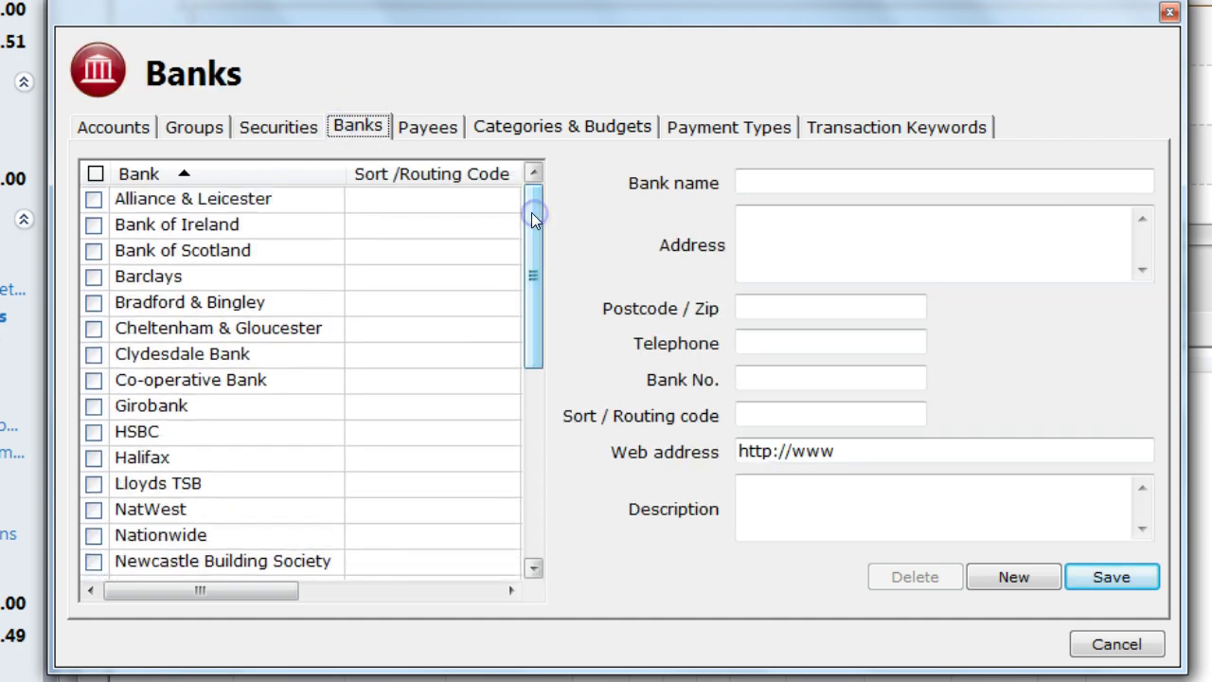
pyautogui.click(780, 182)
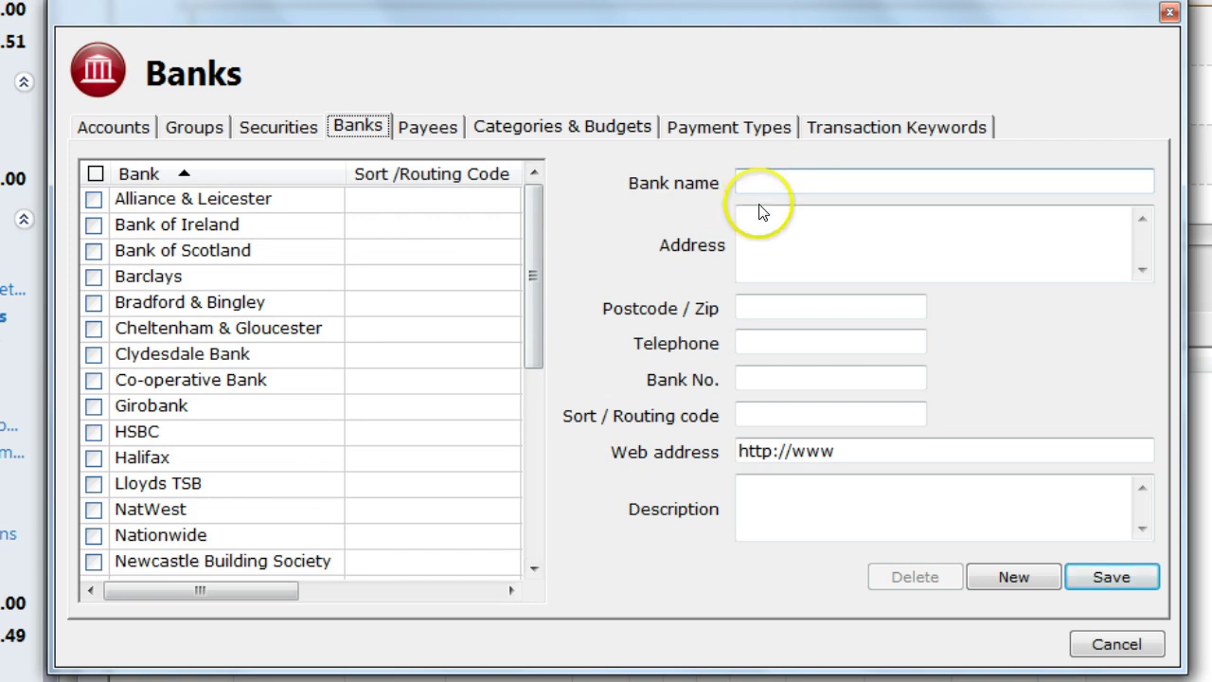
pyautogui.click(763, 239)
pyautogui.click(757, 308)
pyautogui.click(755, 336)
pyautogui.click(744, 378)
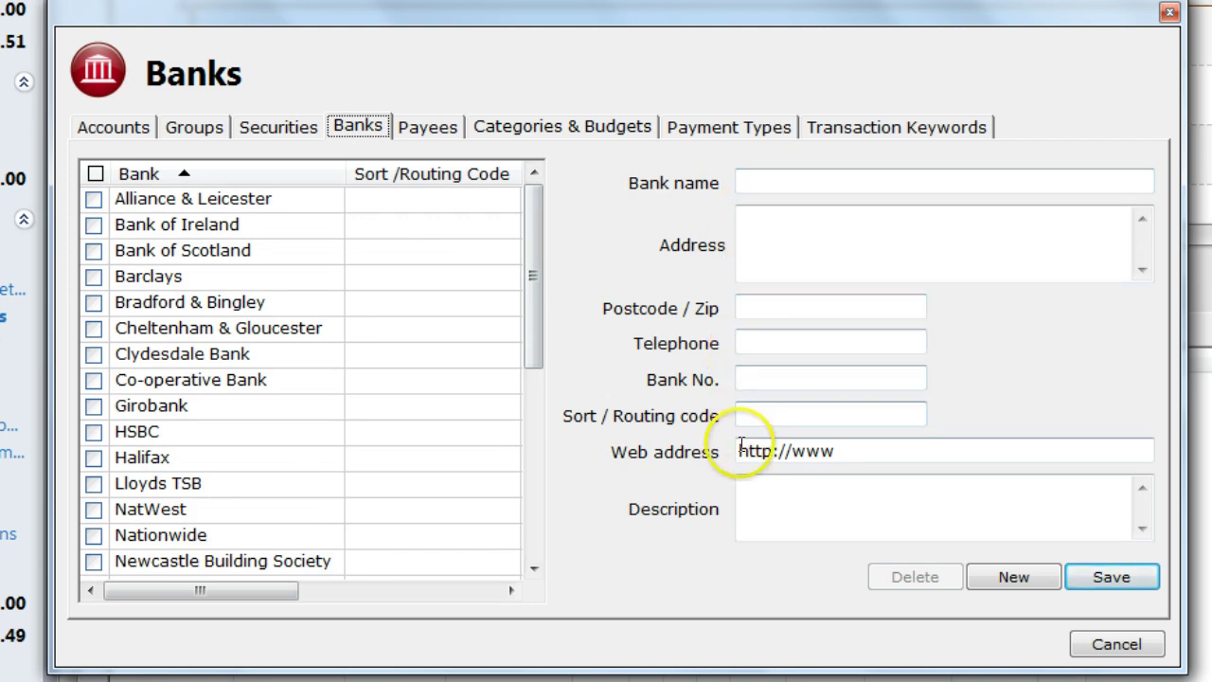
pyautogui.click(744, 449)
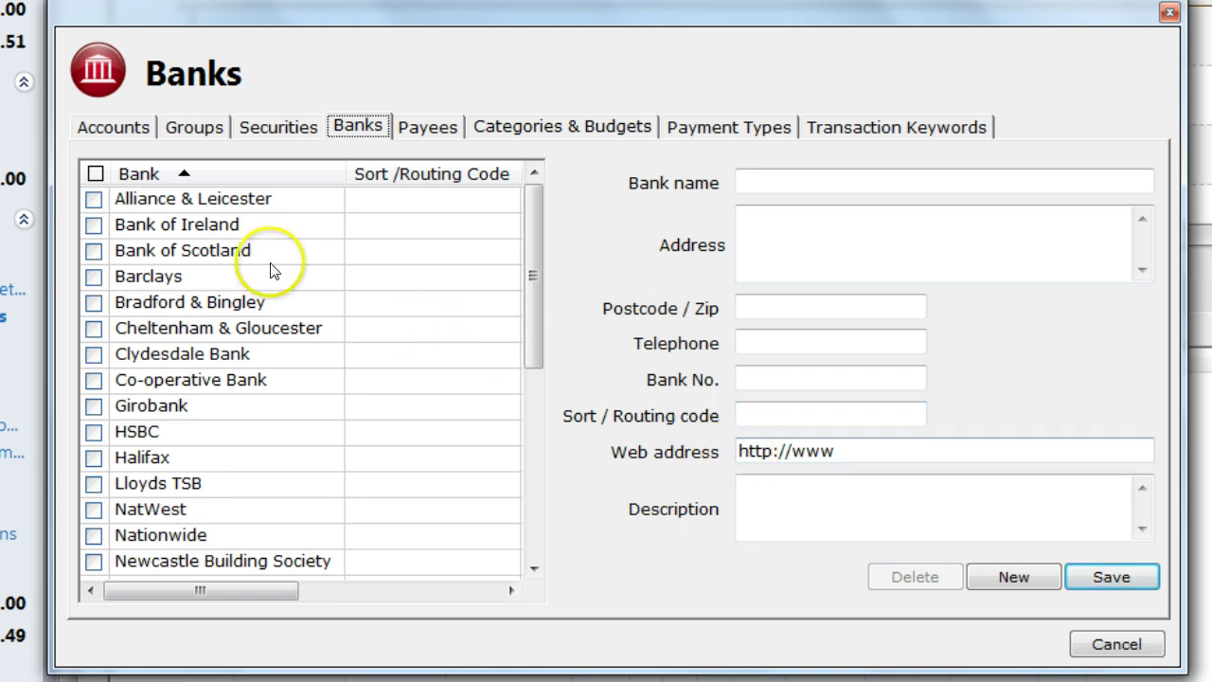
pyautogui.click(159, 275)
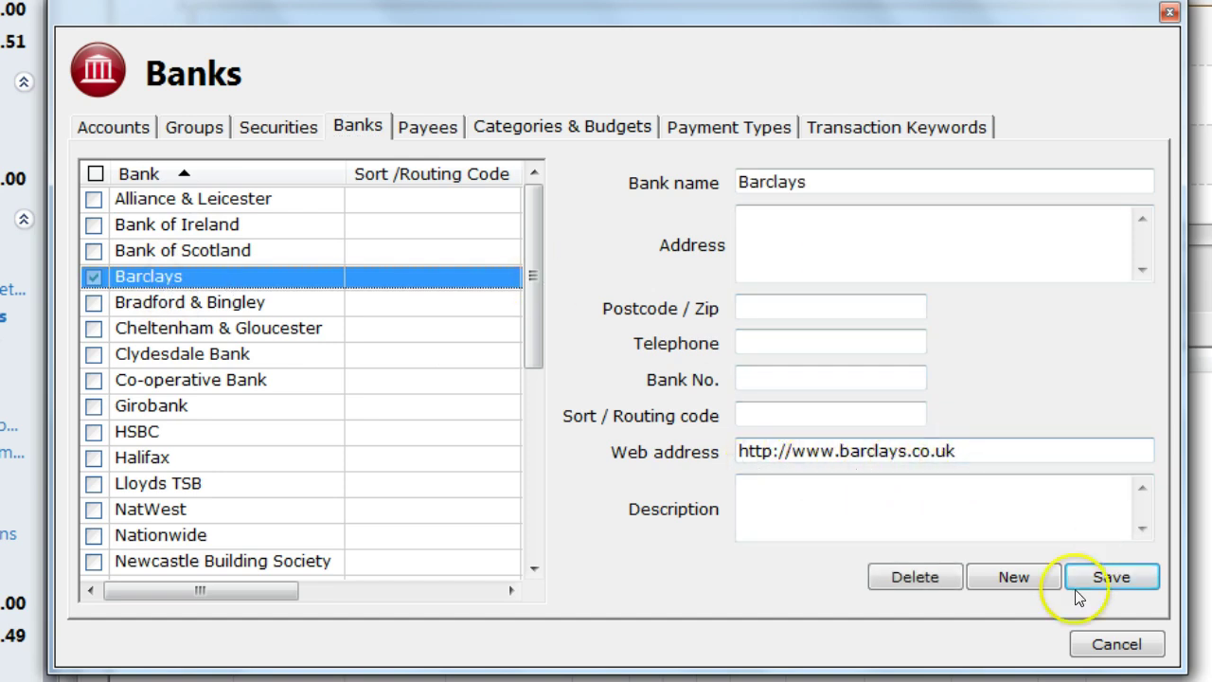
# Set the Cash Account's bank to Barclays, save it, and follow the bank web link from the account's transaction list
pyautogui.click(140, 126)
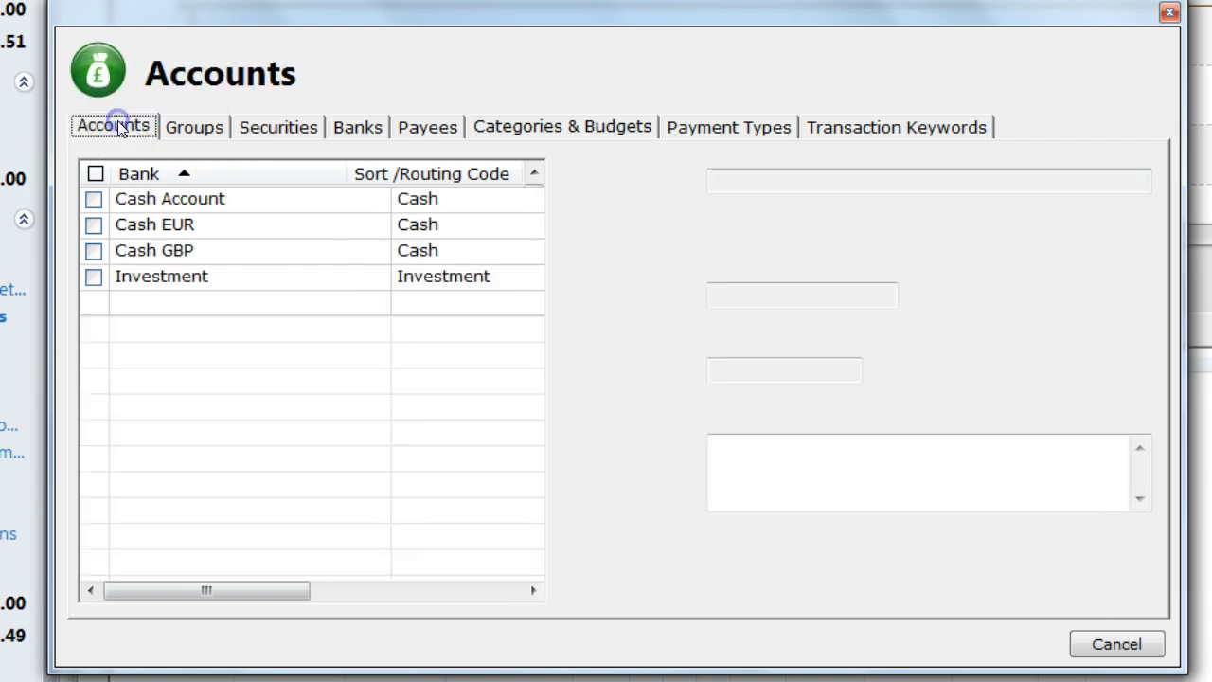
pyautogui.click(142, 203)
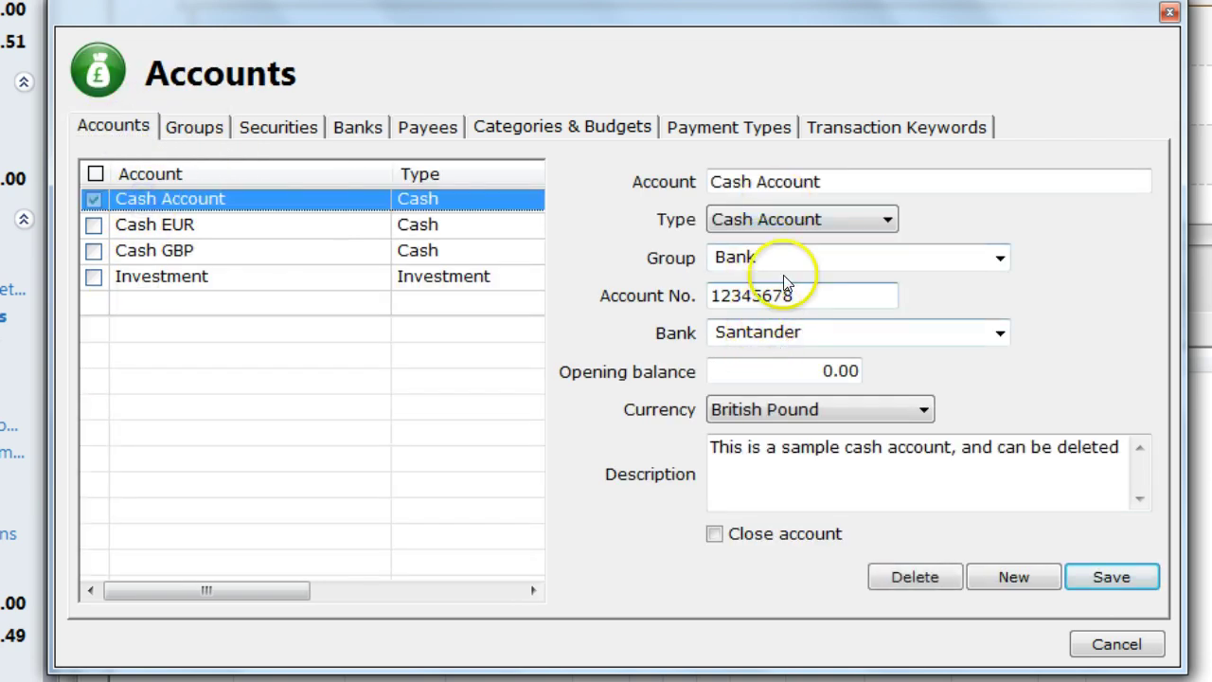
pyautogui.click(999, 331)
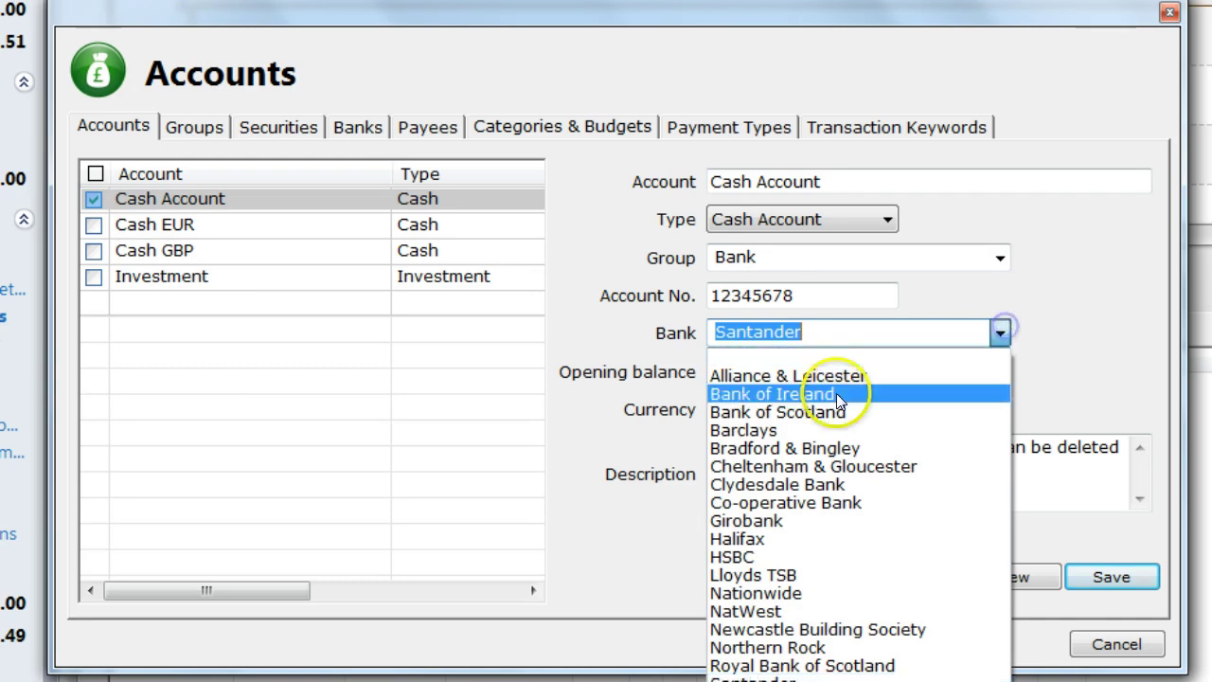
pyautogui.click(744, 430)
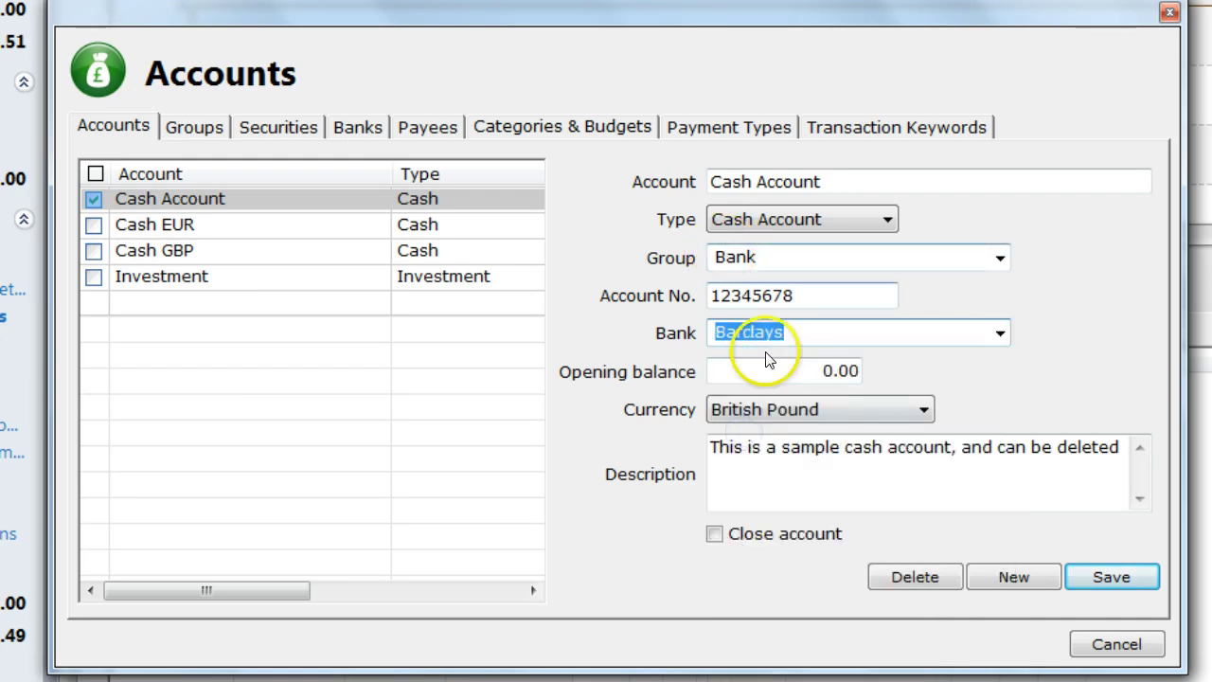
pyautogui.click(1139, 592)
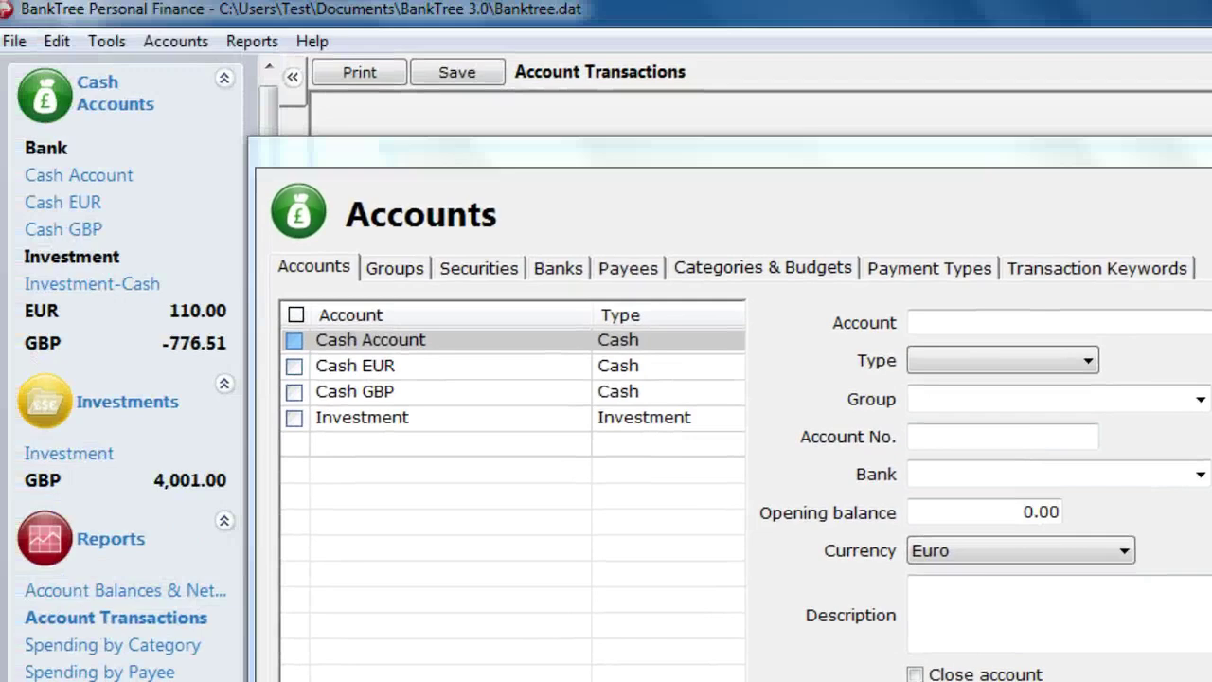
pyautogui.press('Escape')
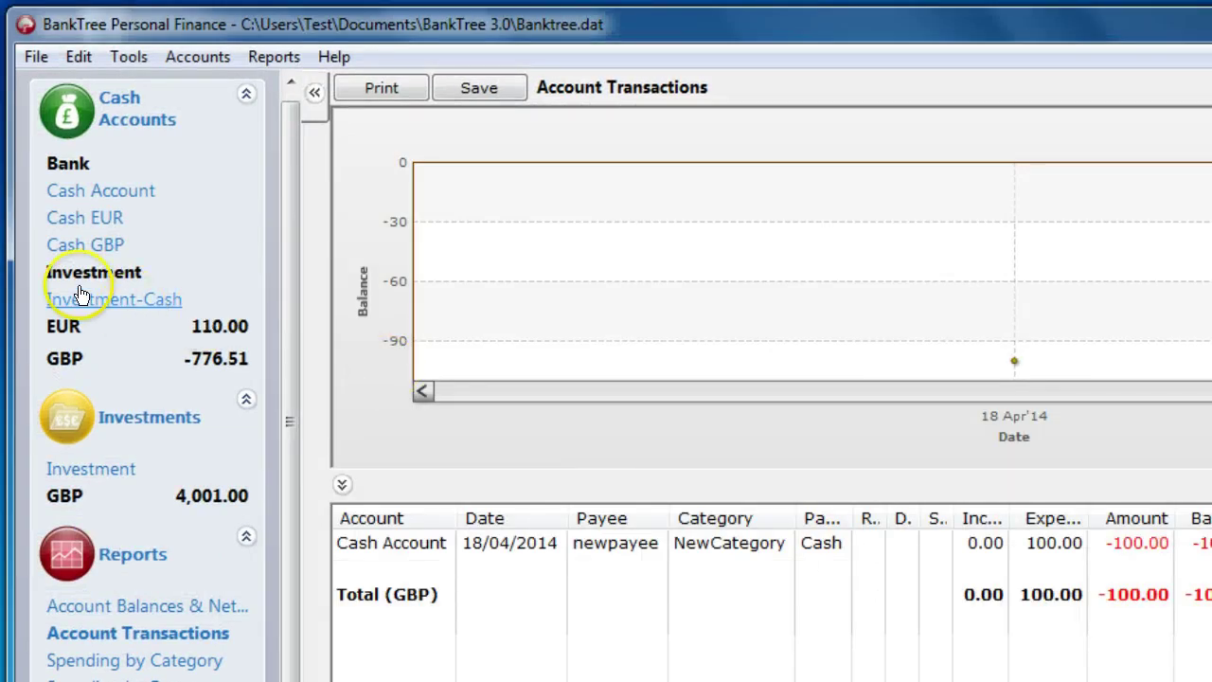
pyautogui.click(80, 193)
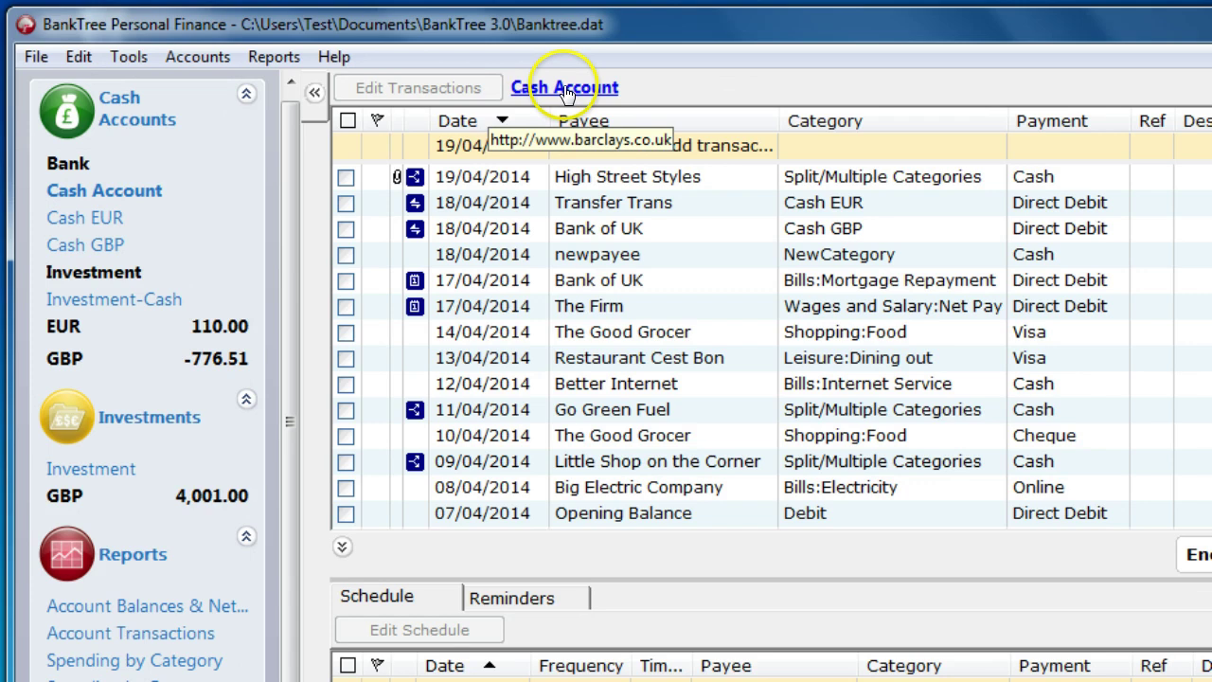
pyautogui.click(565, 91)
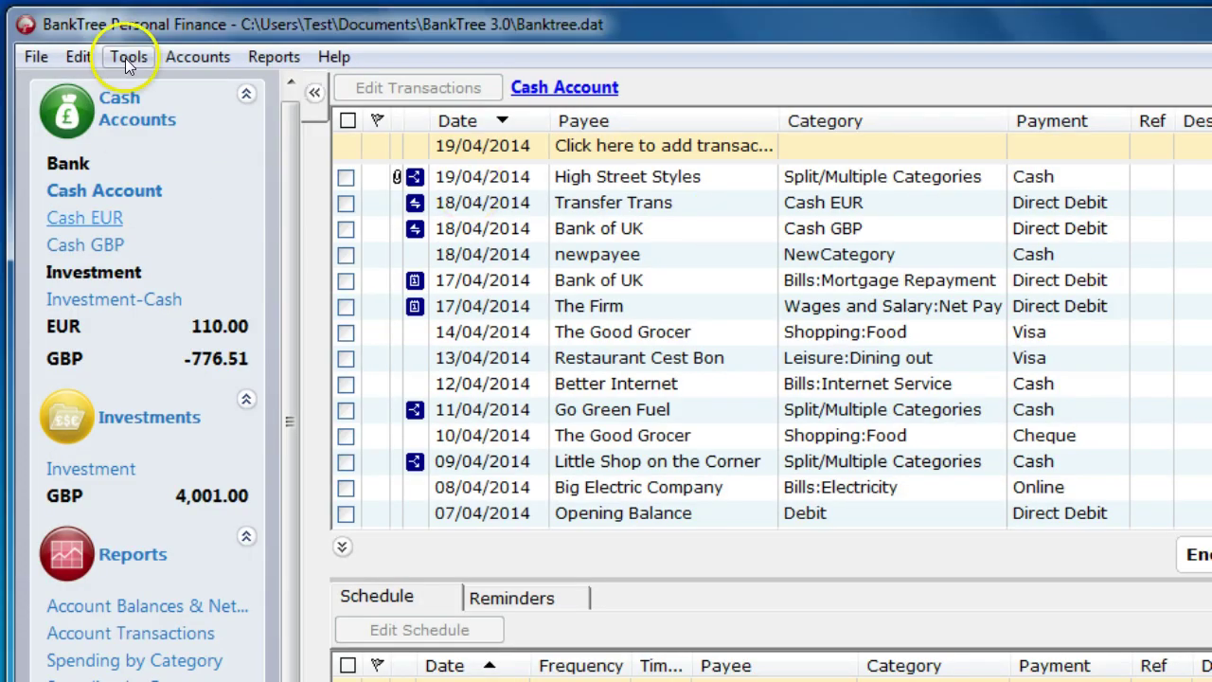
# Open the payees setup and look through the payees, the categories and budgets, and the payment types
pyautogui.click(127, 57)
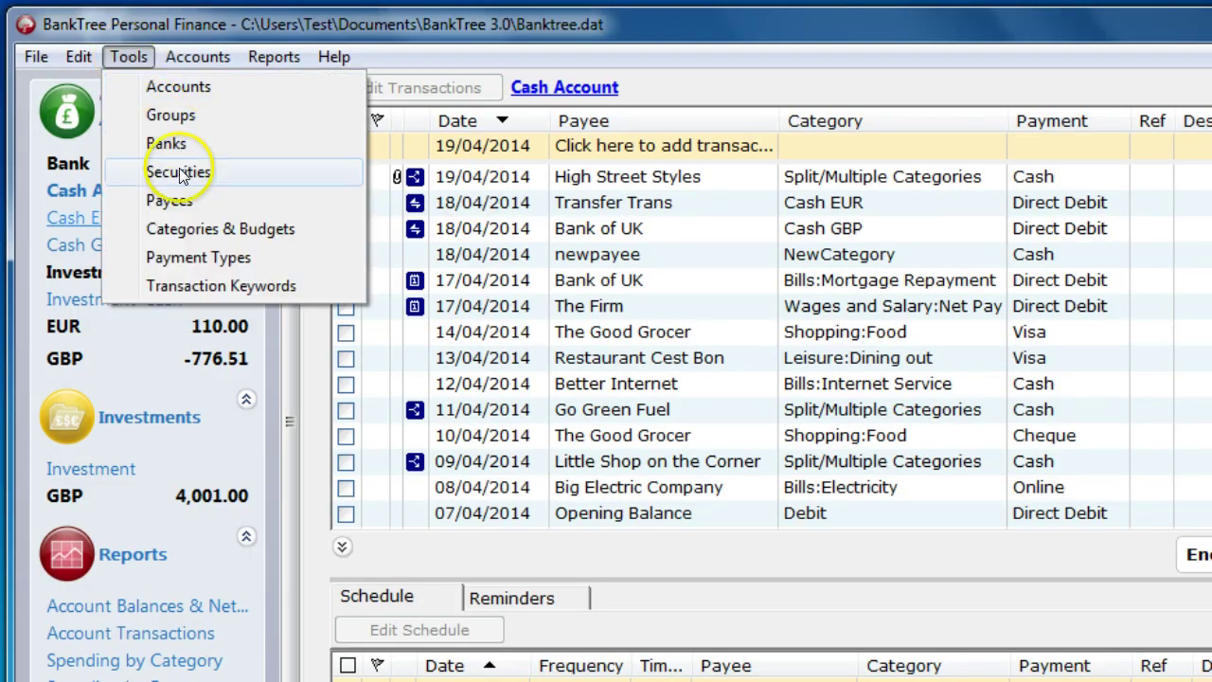
pyautogui.click(167, 199)
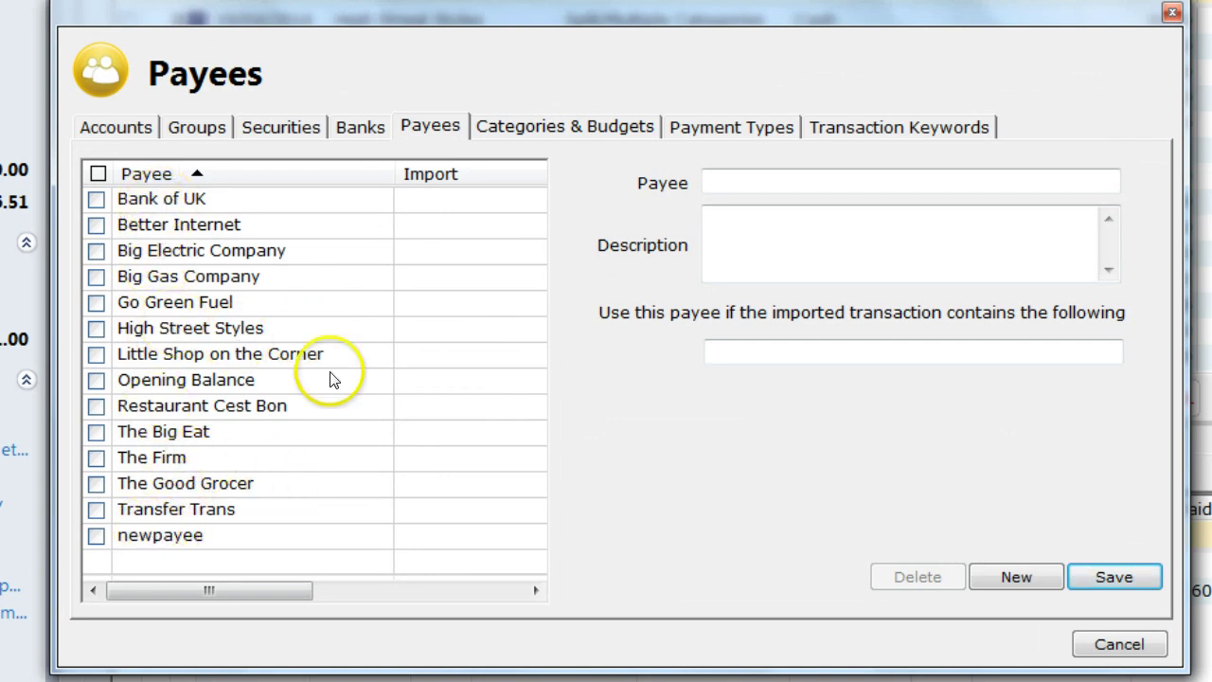
pyautogui.click(525, 129)
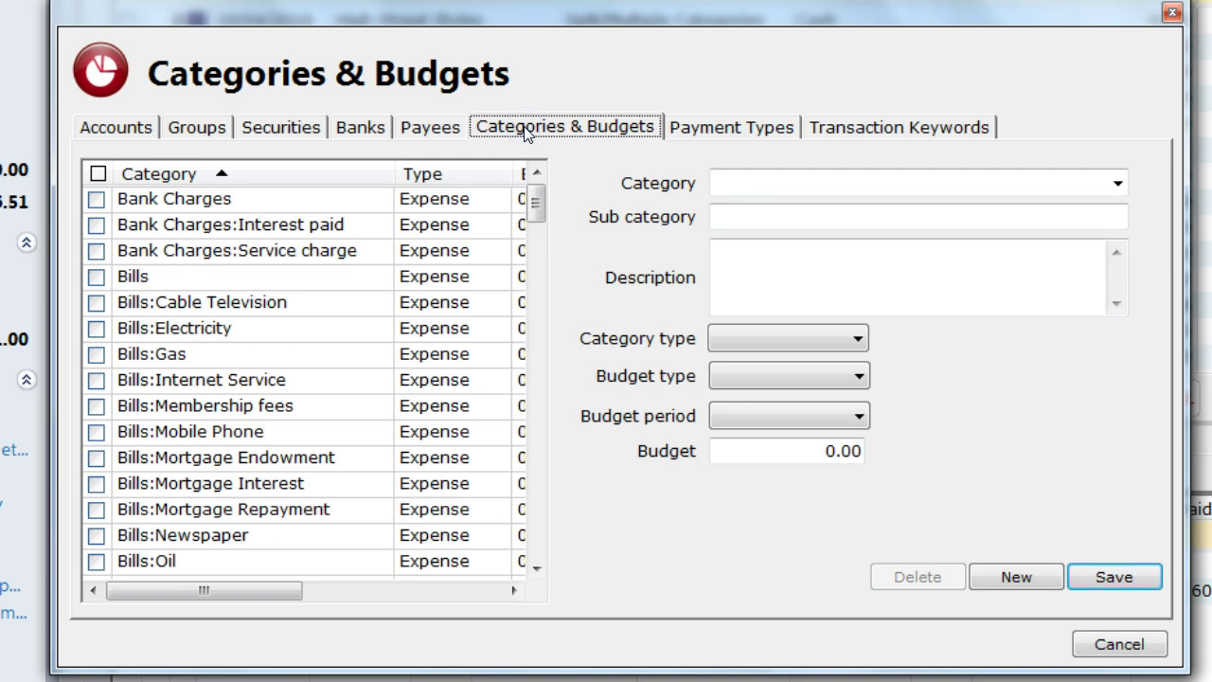
pyautogui.click(538, 196)
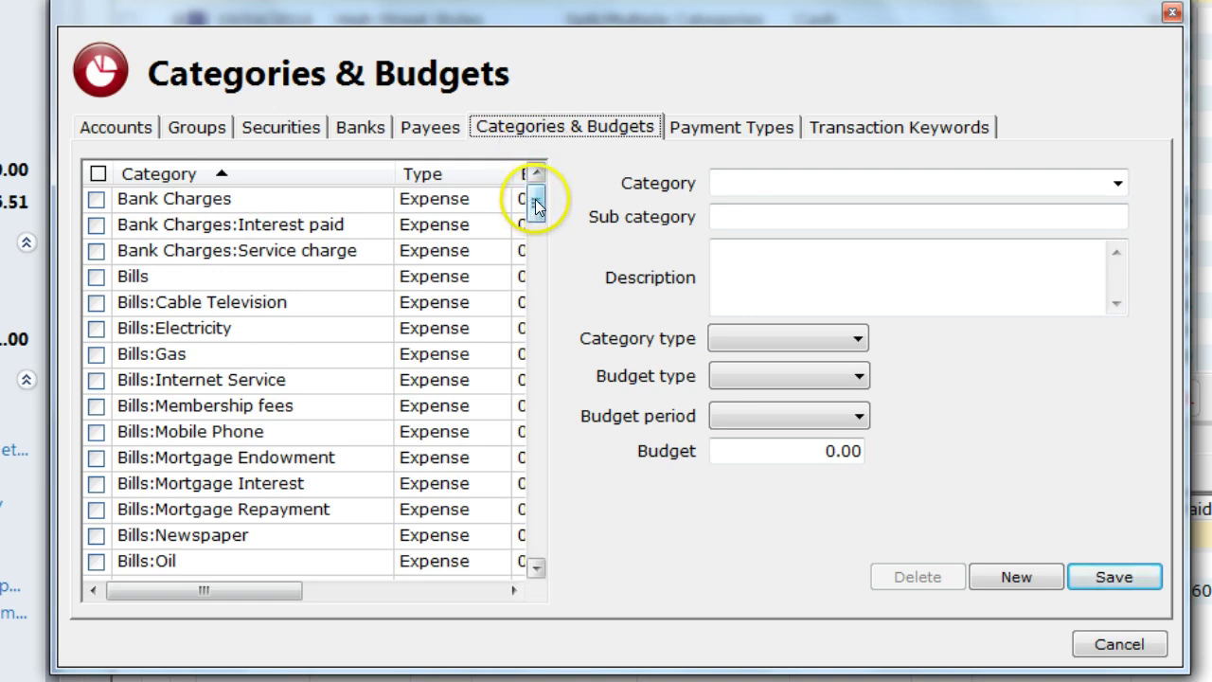
pyautogui.moveTo(536, 203); pyautogui.dragTo(536, 195)
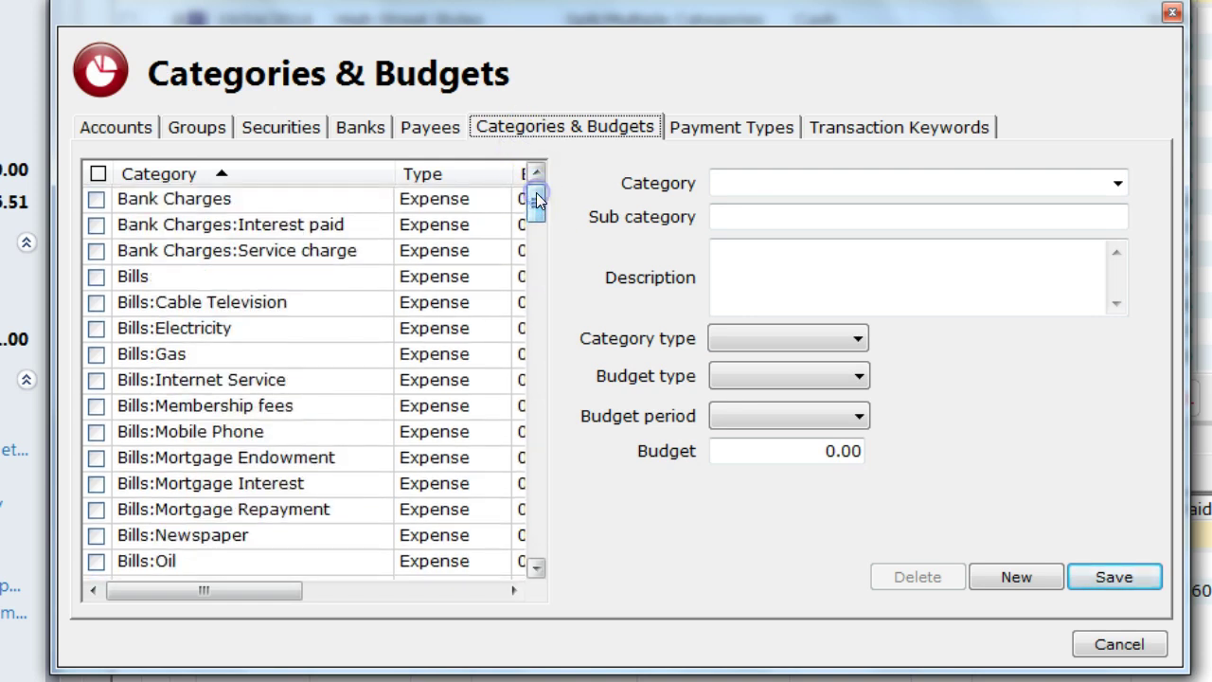
pyautogui.click(692, 133)
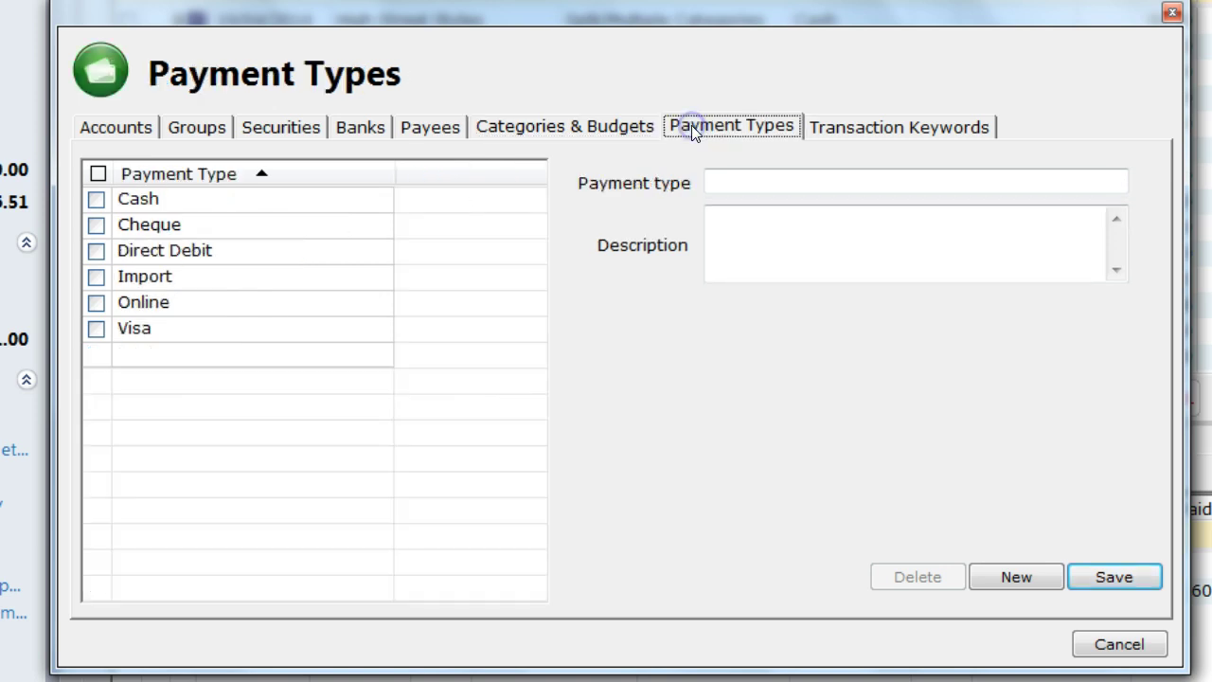
pyautogui.click(772, 177)
# Select the account groups Car, Cash, Checking and Credit Card together to make them available for merging
pyautogui.click(113, 126)
pyautogui.click(200, 130)
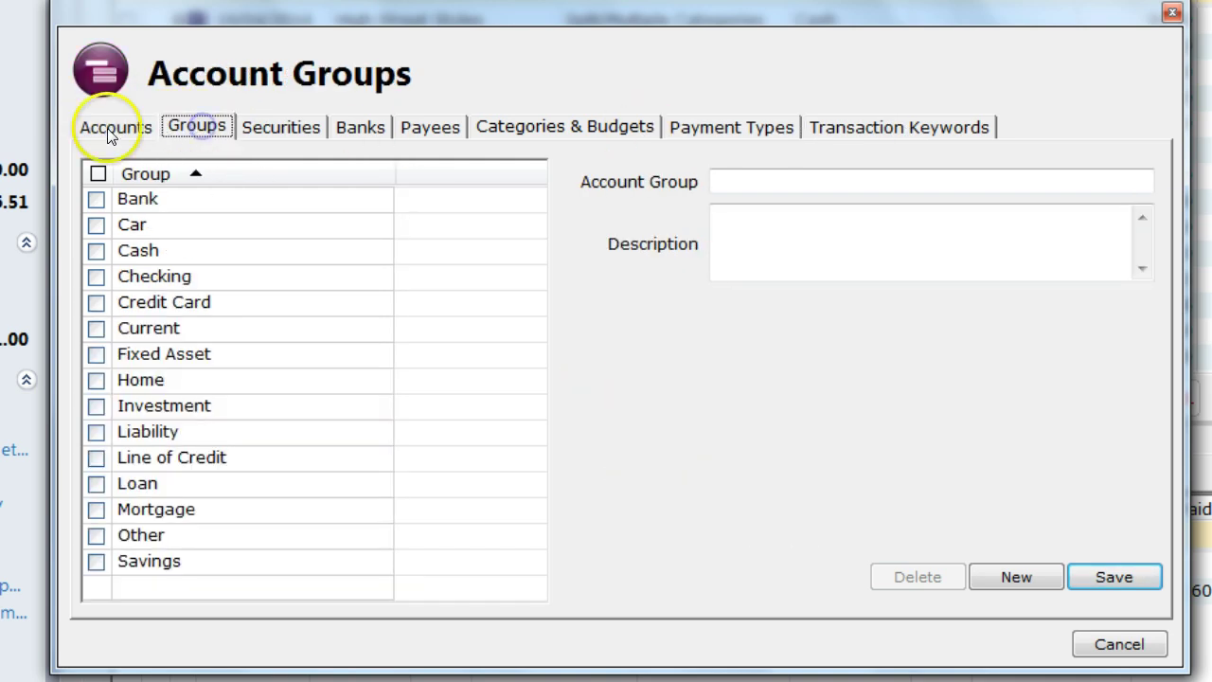
pyautogui.click(96, 224)
pyautogui.click(96, 251)
pyautogui.click(95, 277)
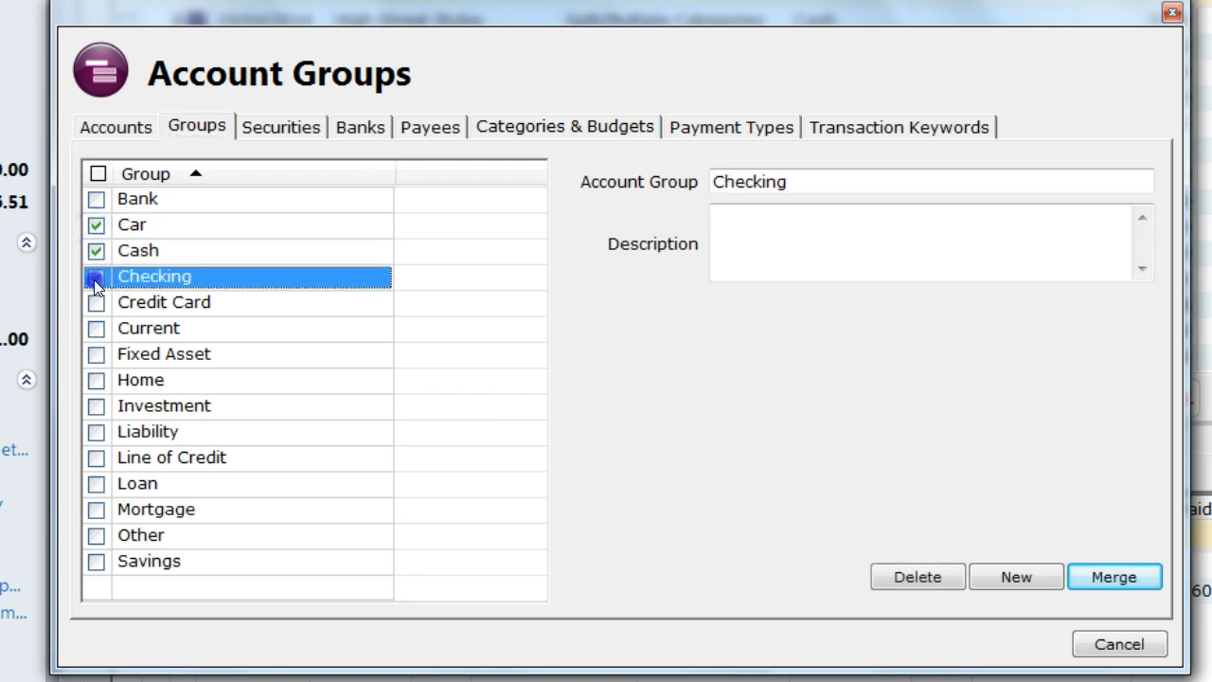
pyautogui.click(96, 302)
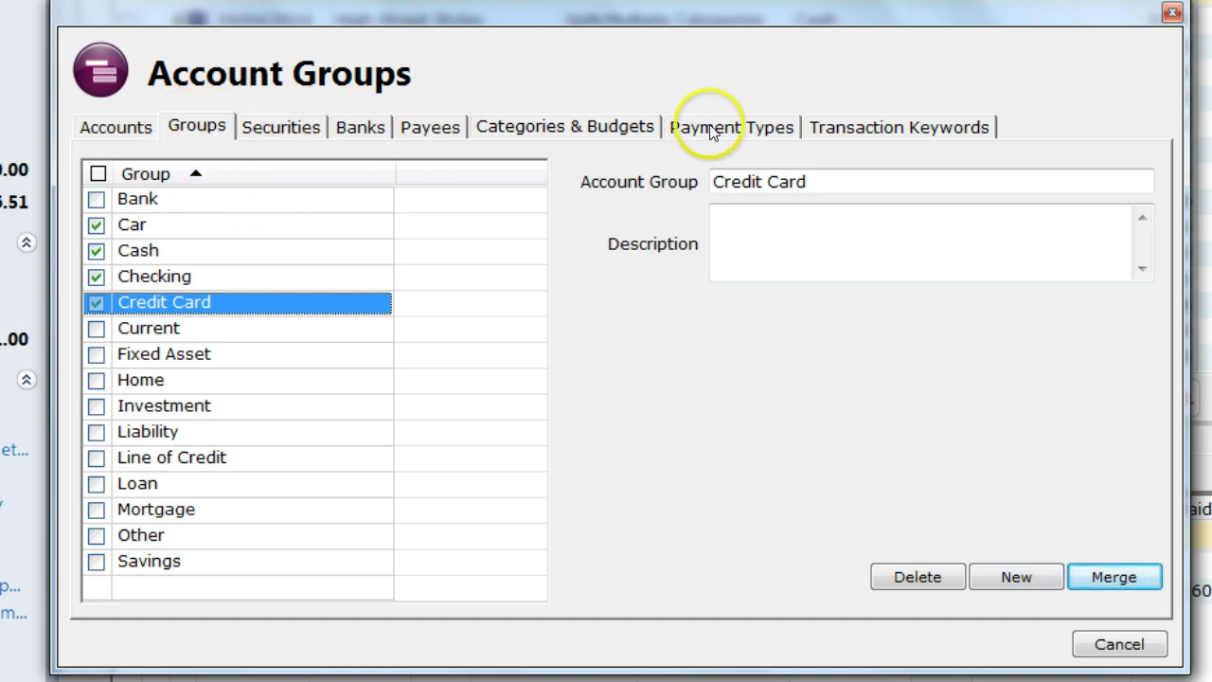
# Look through the banks list, select Cash GBP and Cash EUR in the accounts list, and close the setup without saving
pyautogui.click(250, 126)
pyautogui.click(358, 127)
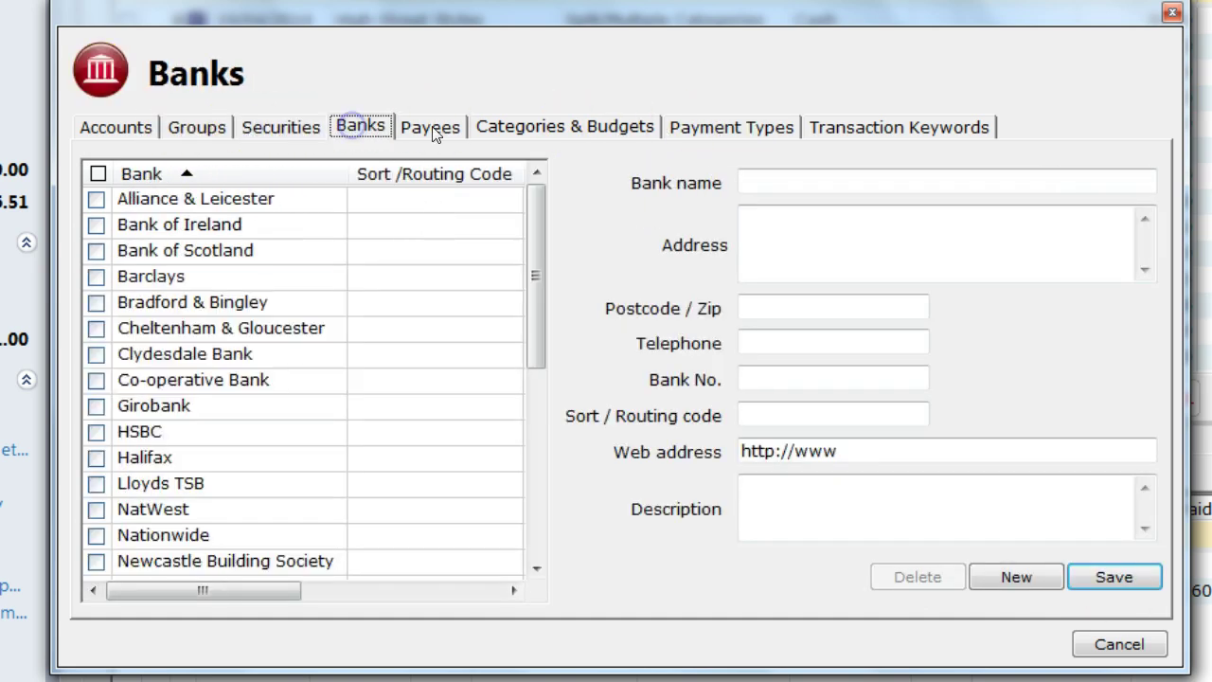
pyautogui.click(118, 127)
pyautogui.click(98, 254)
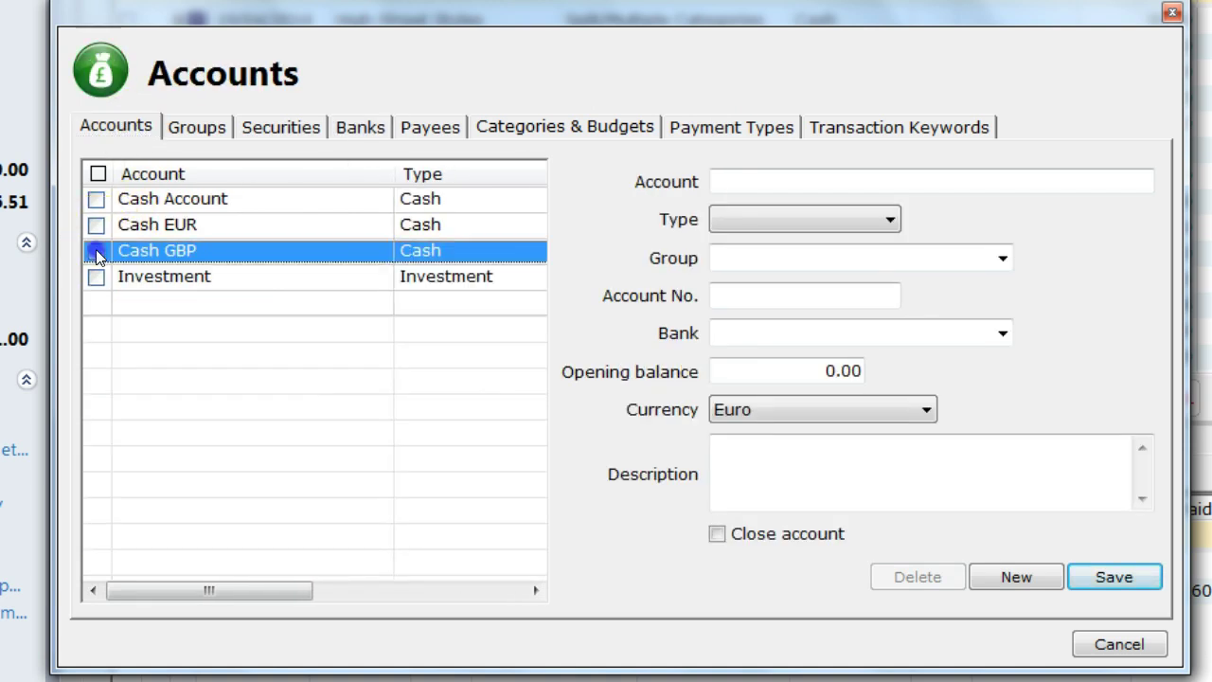
pyautogui.click(97, 252)
pyautogui.click(96, 227)
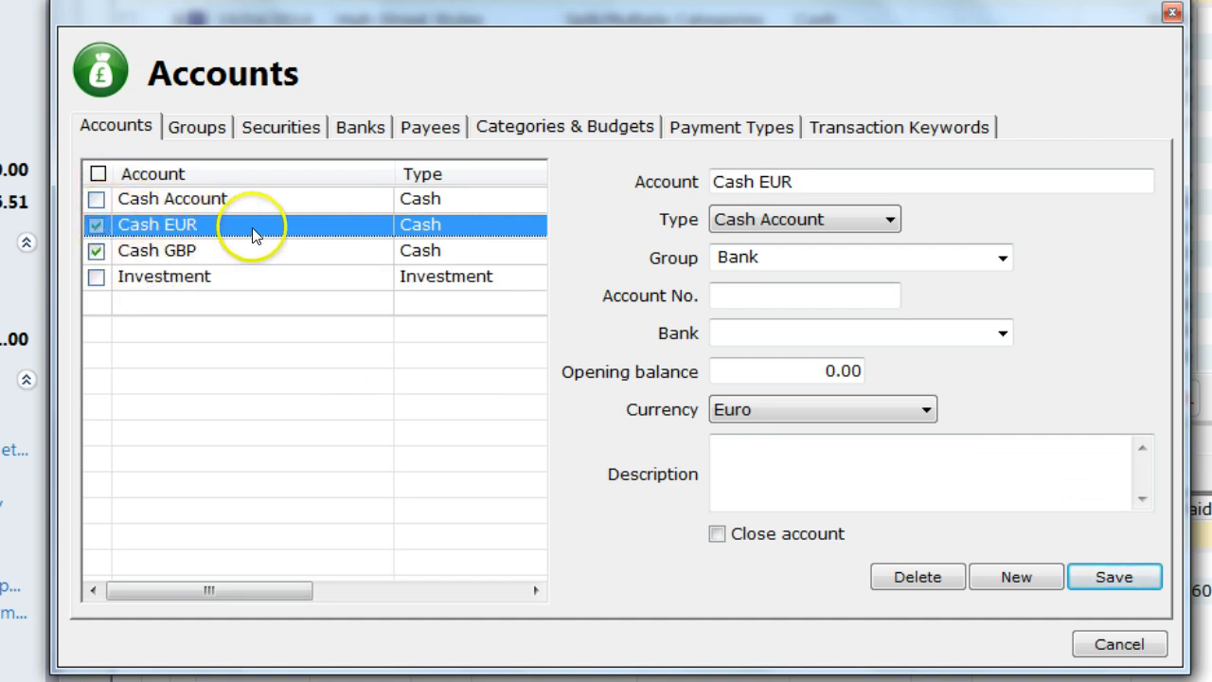
pyautogui.click(1110, 661)
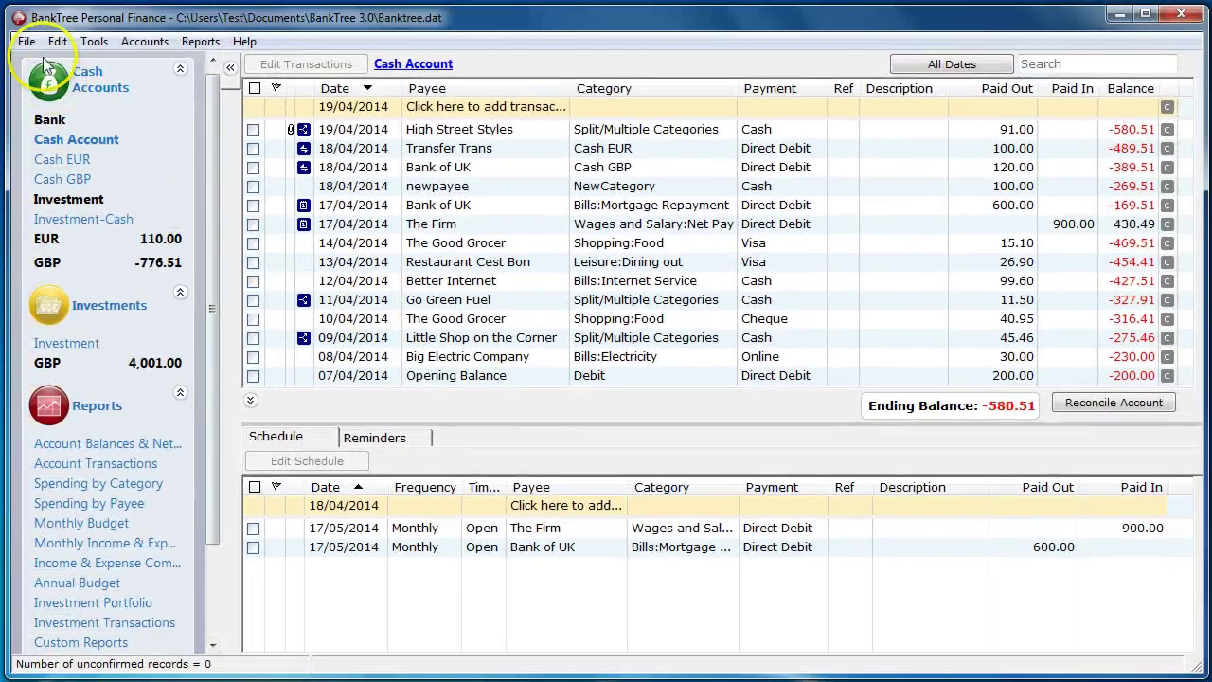
# Set an account password for delete protection, leaving the account login disabled
pyautogui.click(28, 41)
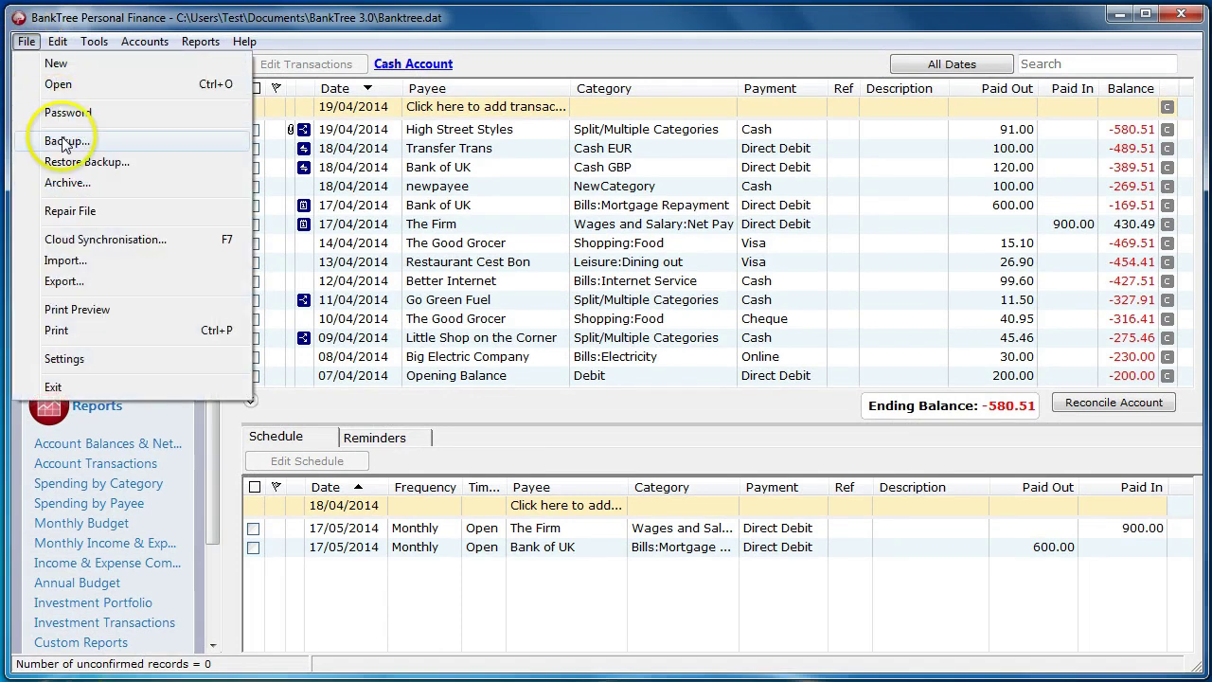
pyautogui.click(64, 115)
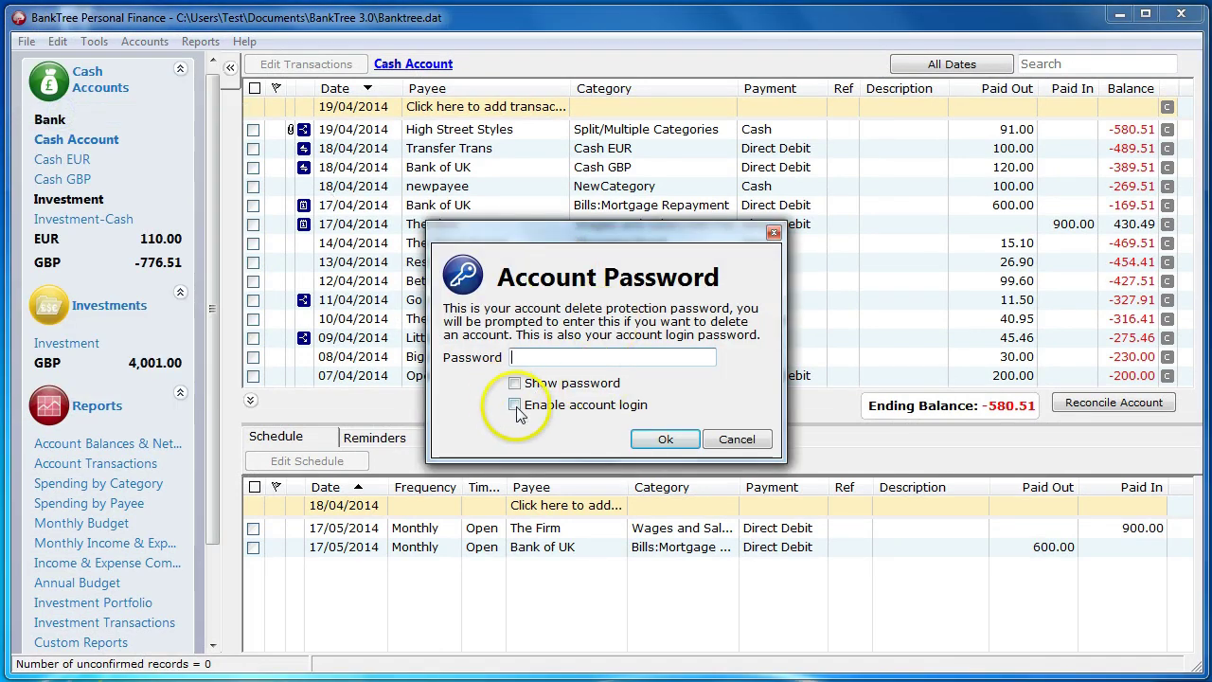
pyautogui.click(523, 358)
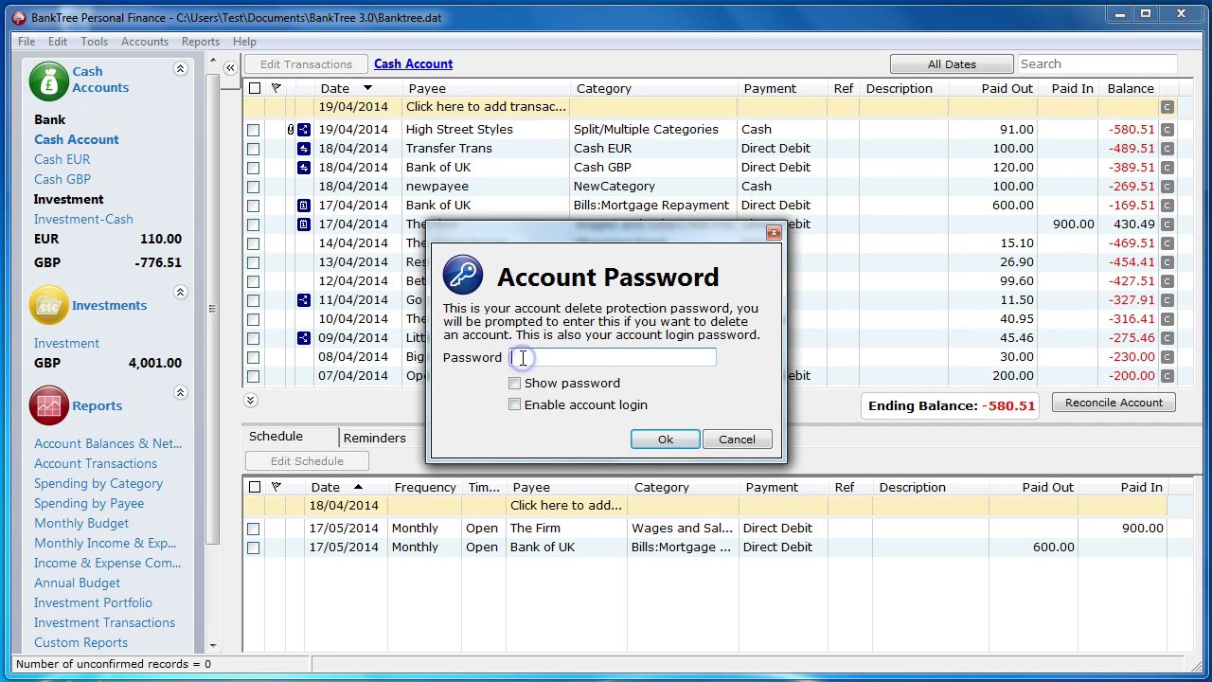
pyautogui.write('***')
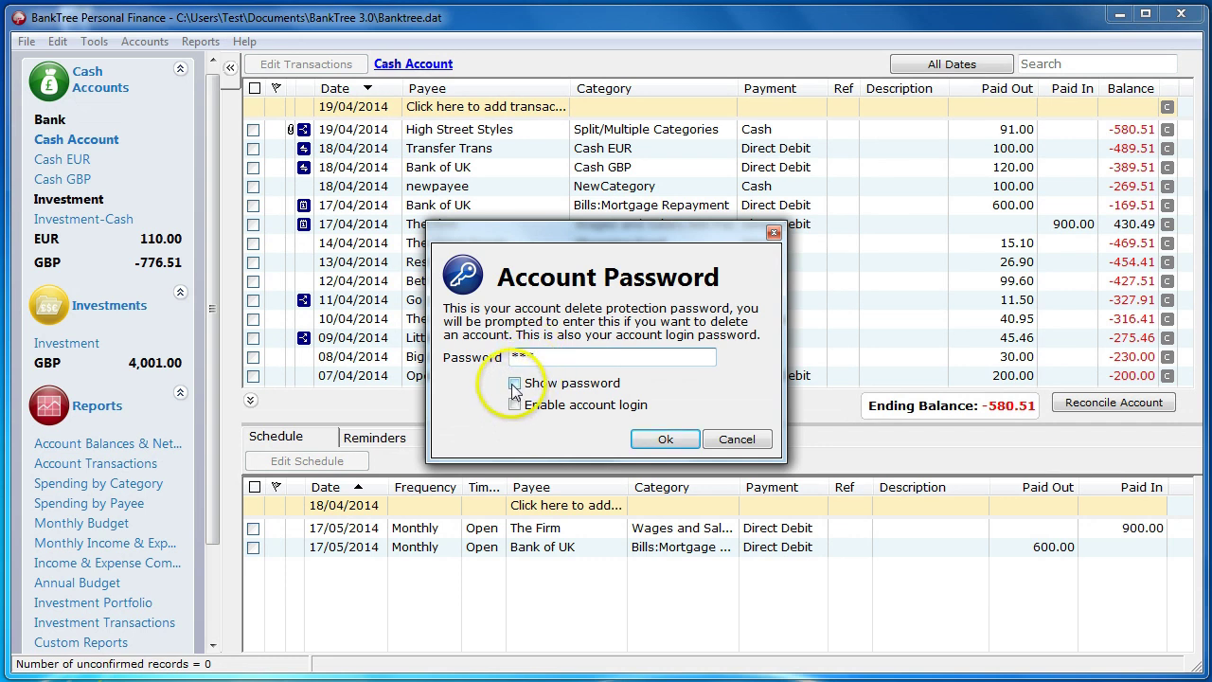
pyautogui.click(660, 440)
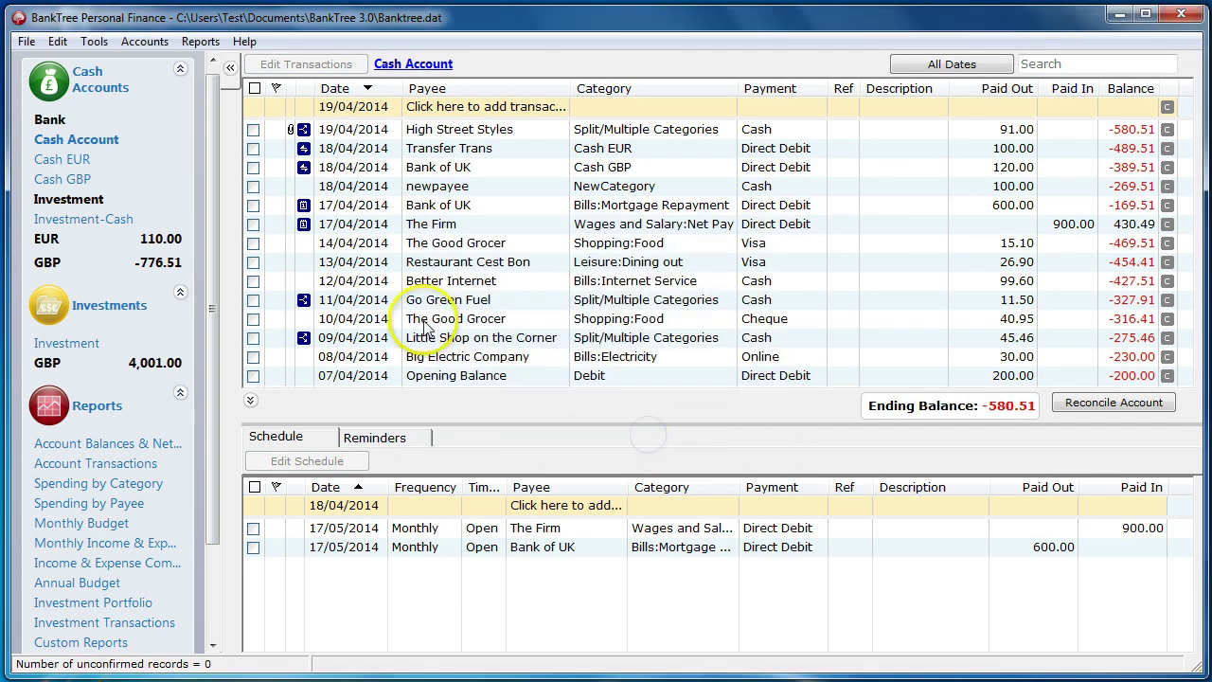
# Try to delete the Cash Account from its own account details, then cancel at the password confirmation
pyautogui.doubleClick(61, 148)
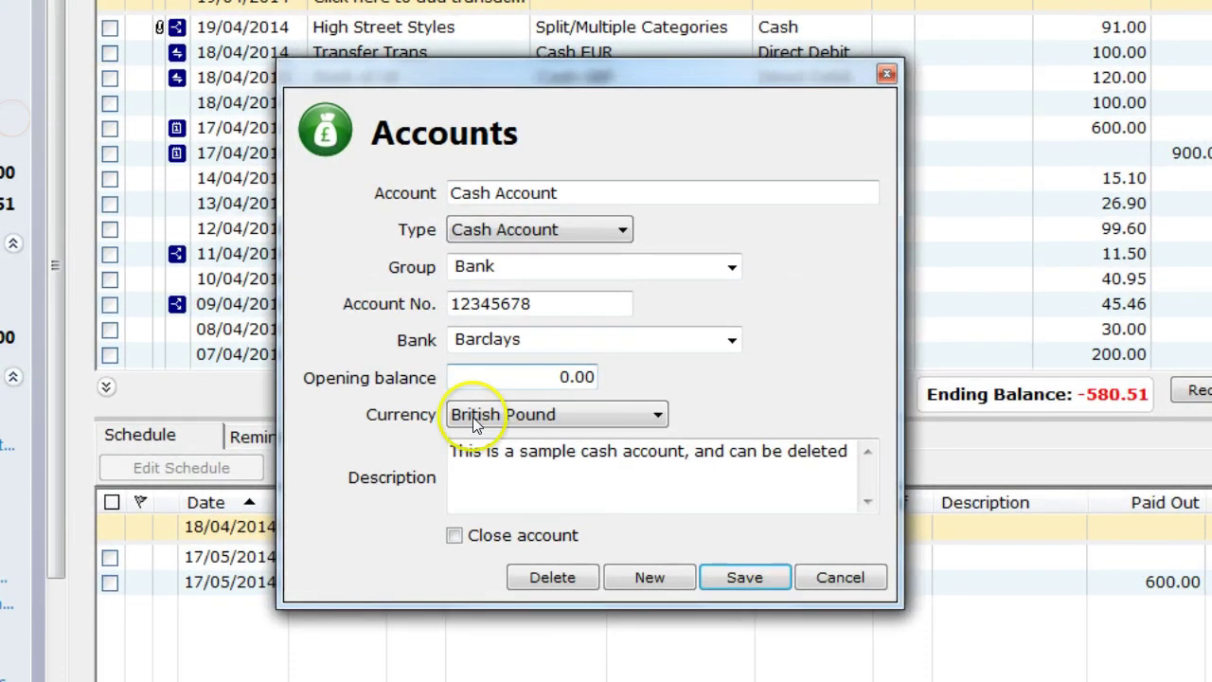
pyautogui.click(538, 576)
pyautogui.click(656, 422)
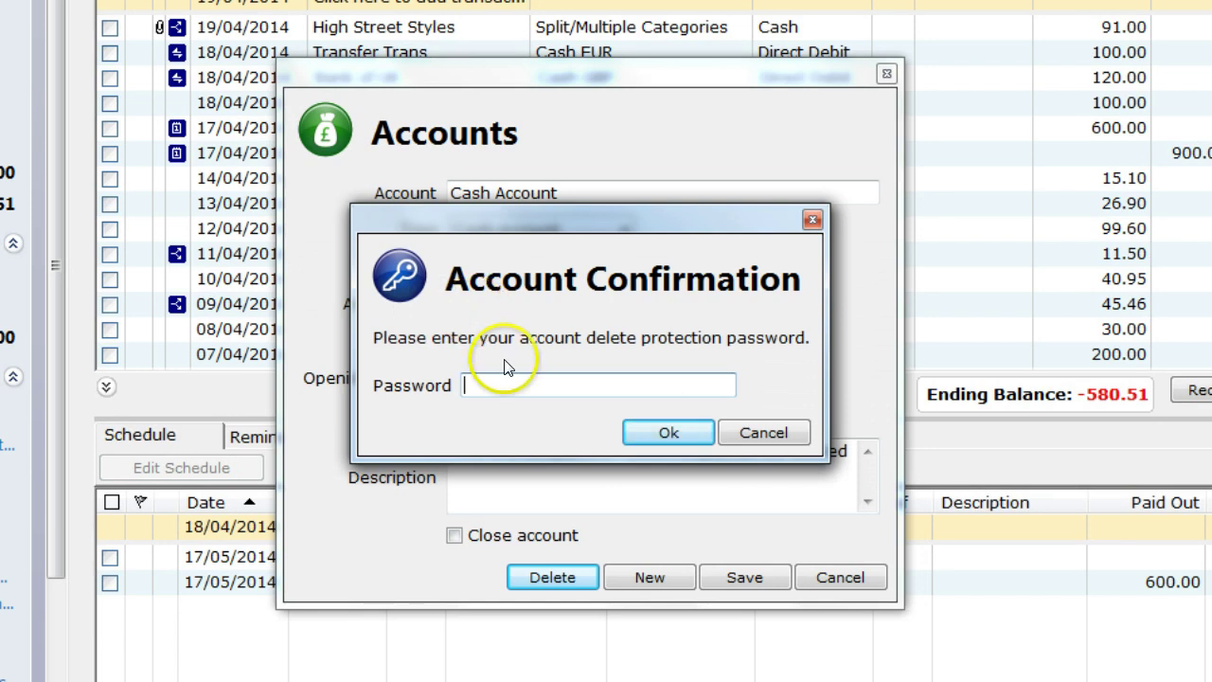
pyautogui.click(784, 433)
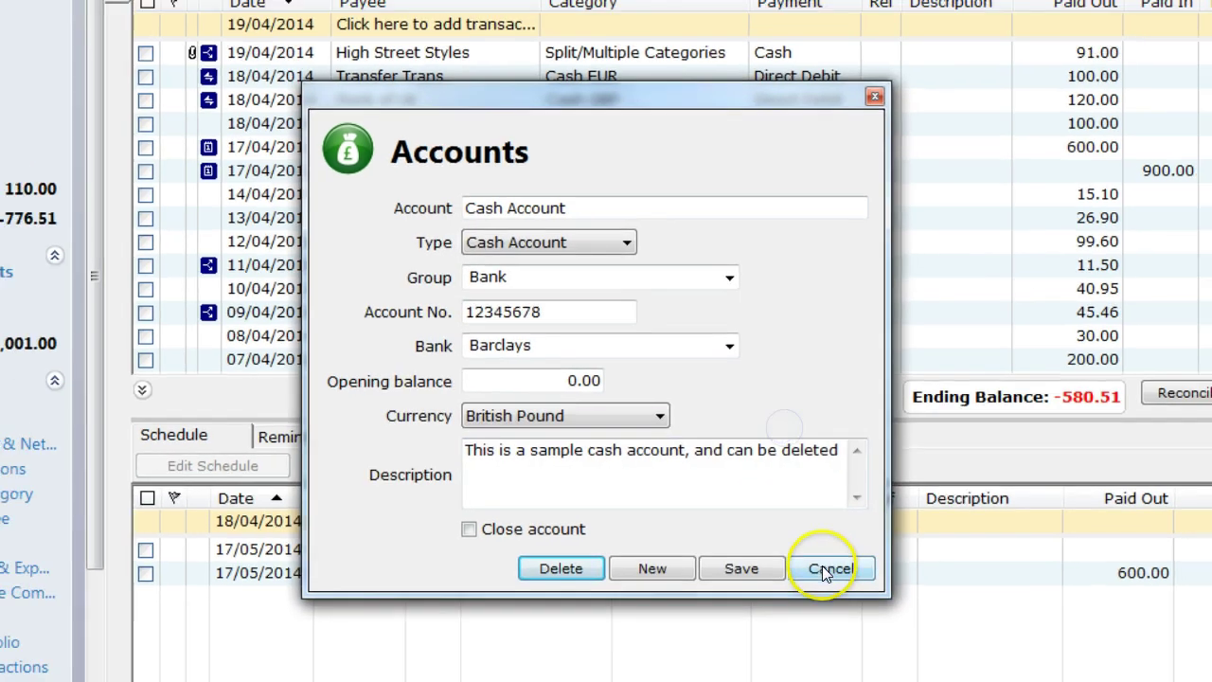
pyautogui.click(833, 575)
# Try to delete the Cash Account from the accounts setup list, cancel at the password confirmation and close the setup
pyautogui.click(94, 41)
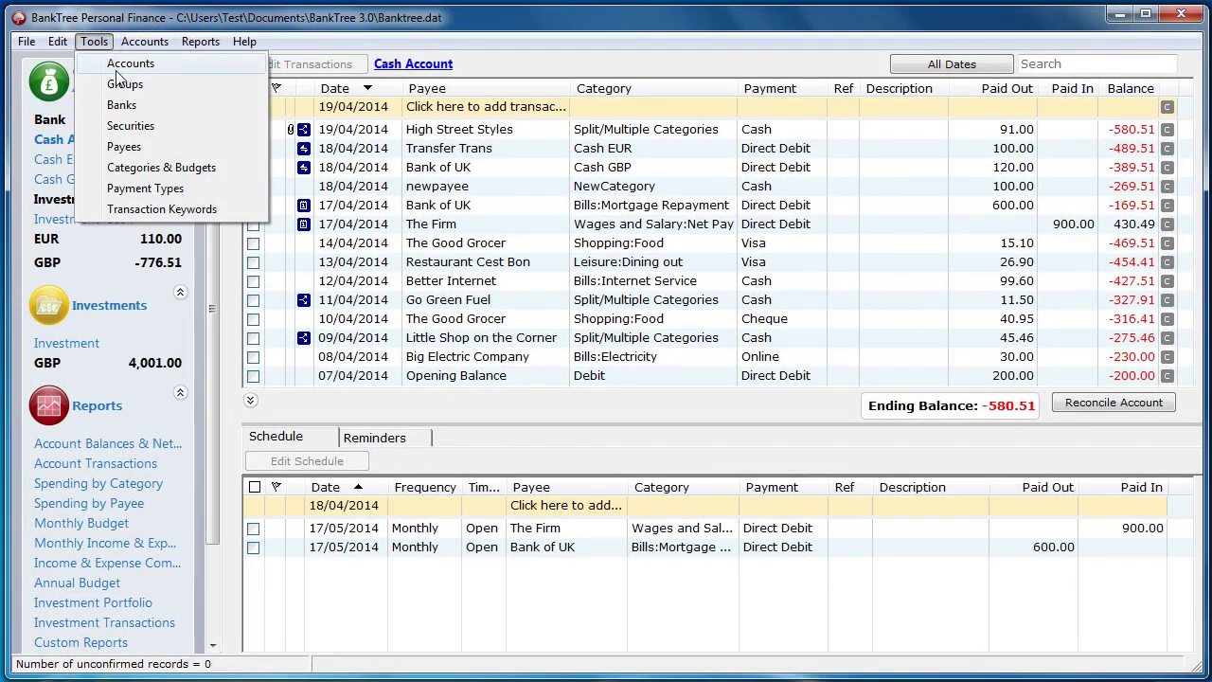
pyautogui.click(117, 63)
pyautogui.click(231, 259)
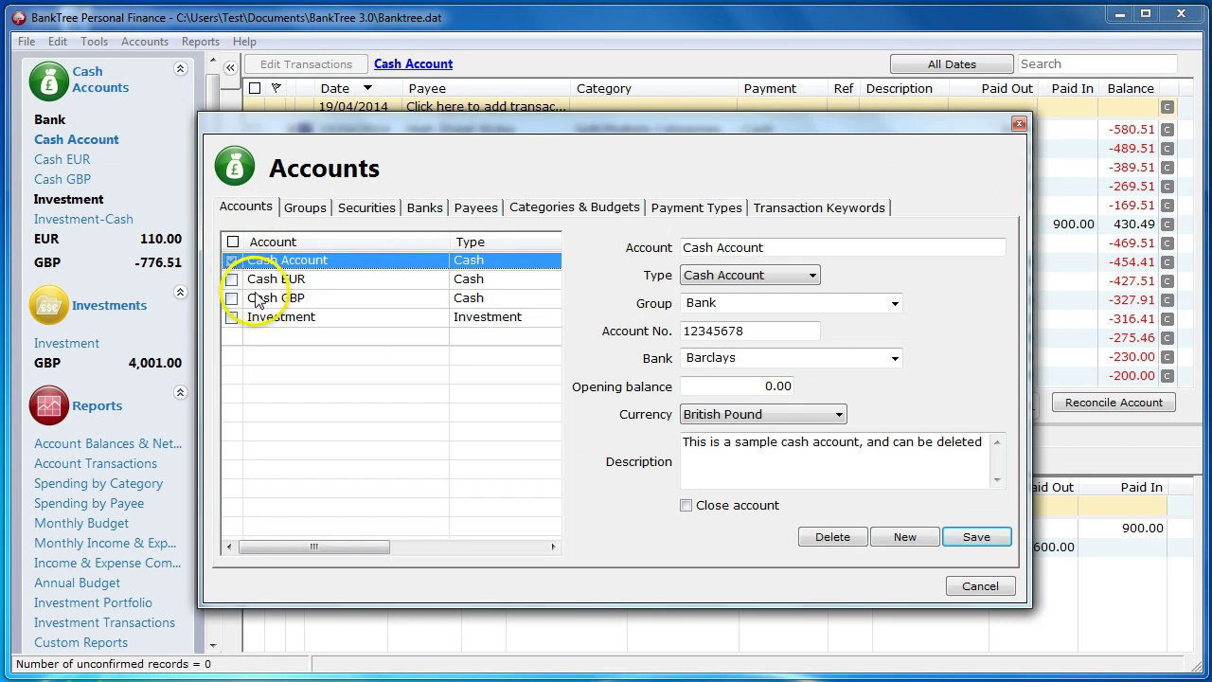
pyautogui.click(828, 536)
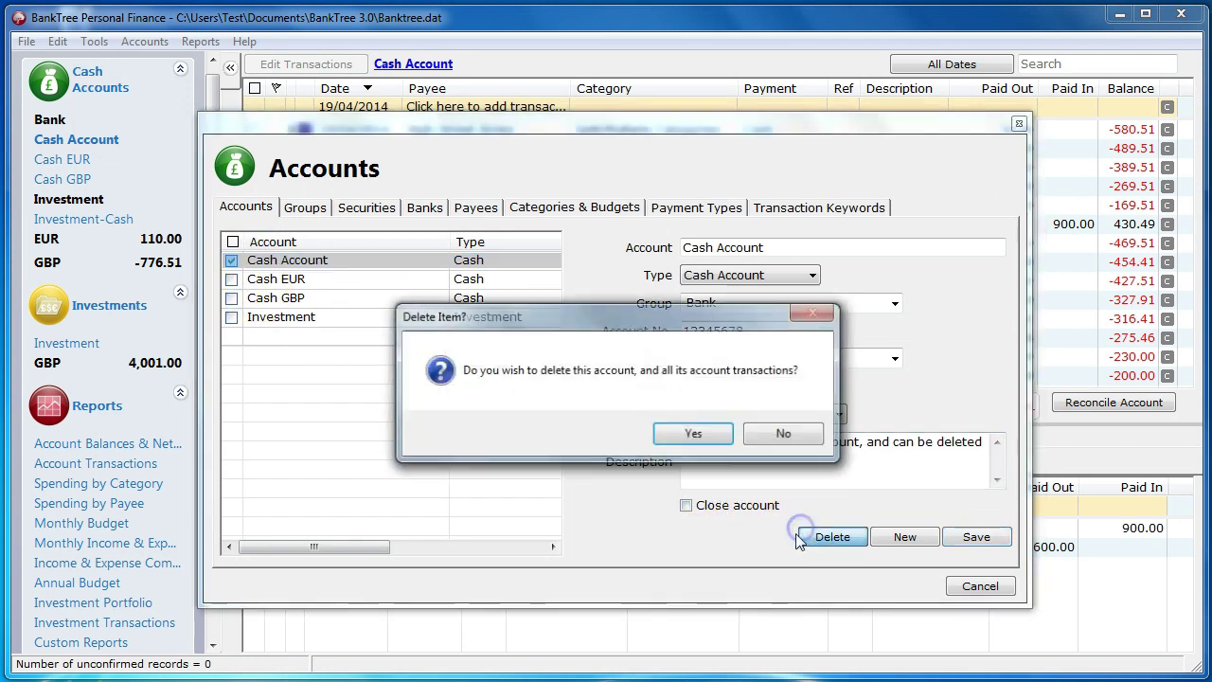
pyautogui.click(660, 436)
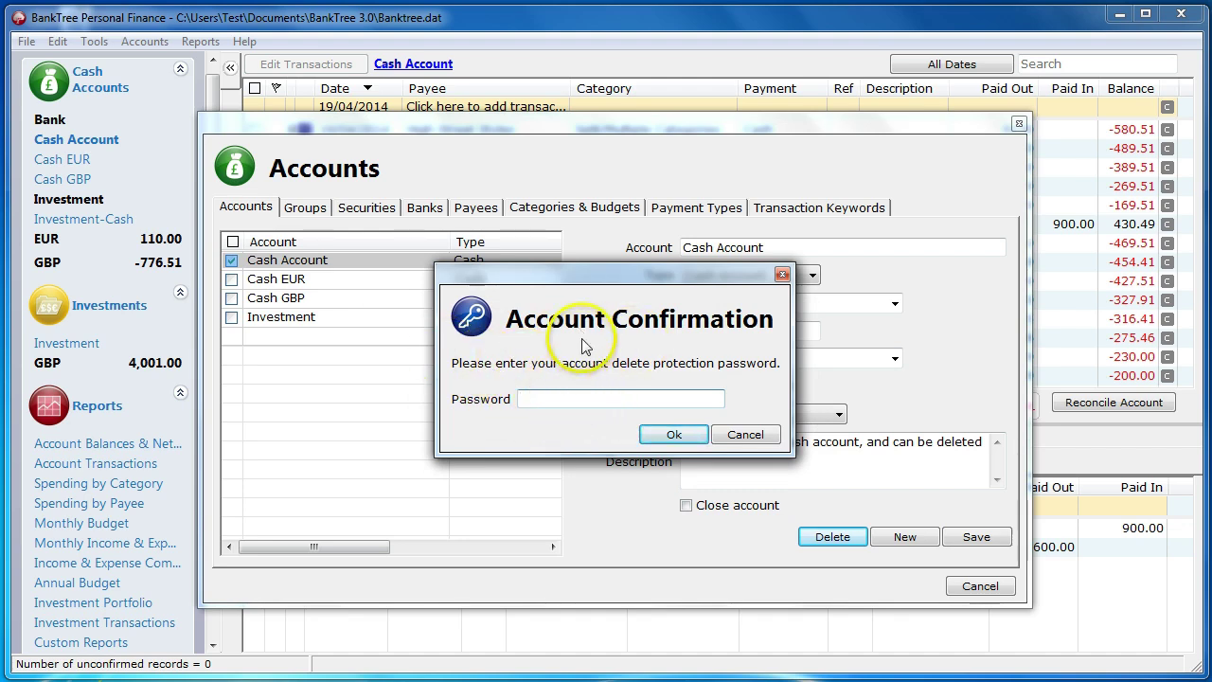
pyautogui.click(745, 433)
pyautogui.click(968, 588)
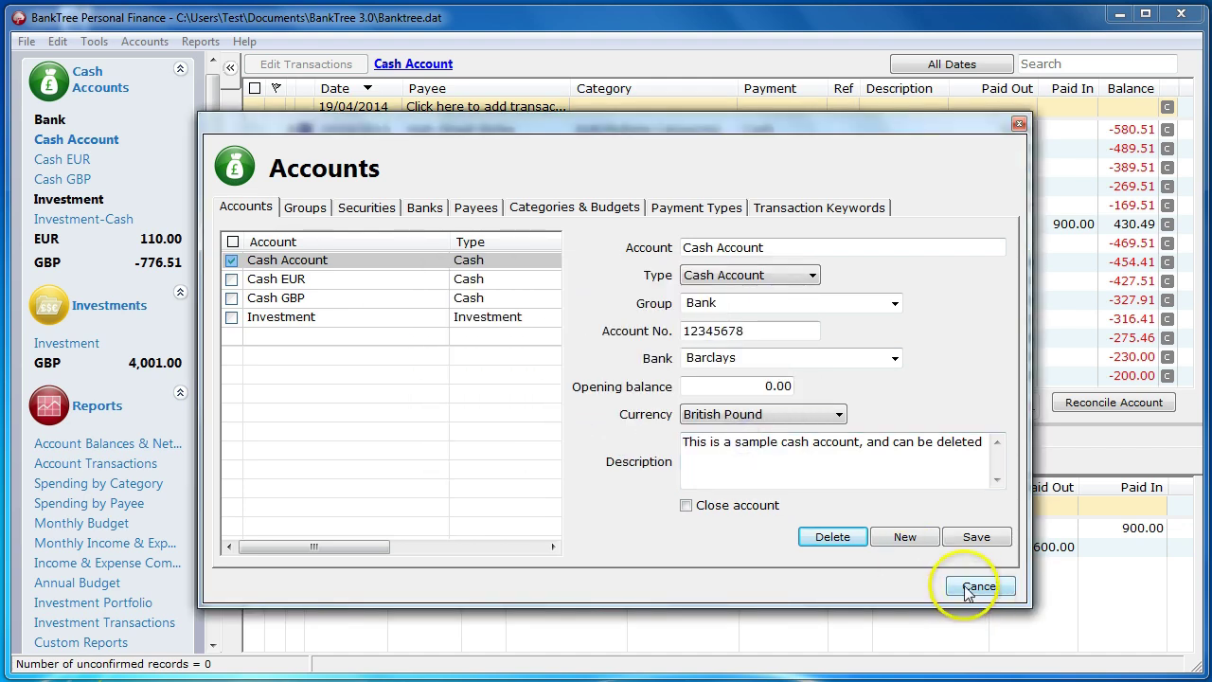